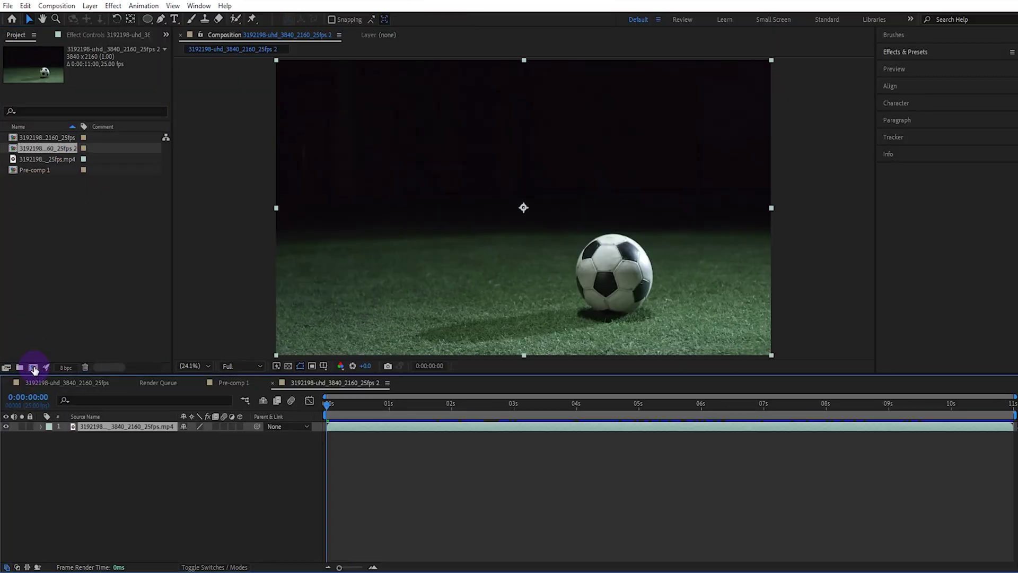
# Rename the football composition to FOOTBALL EDIT and set its duration to 0:00:15:00.
pyautogui.rightClick(209, 279)
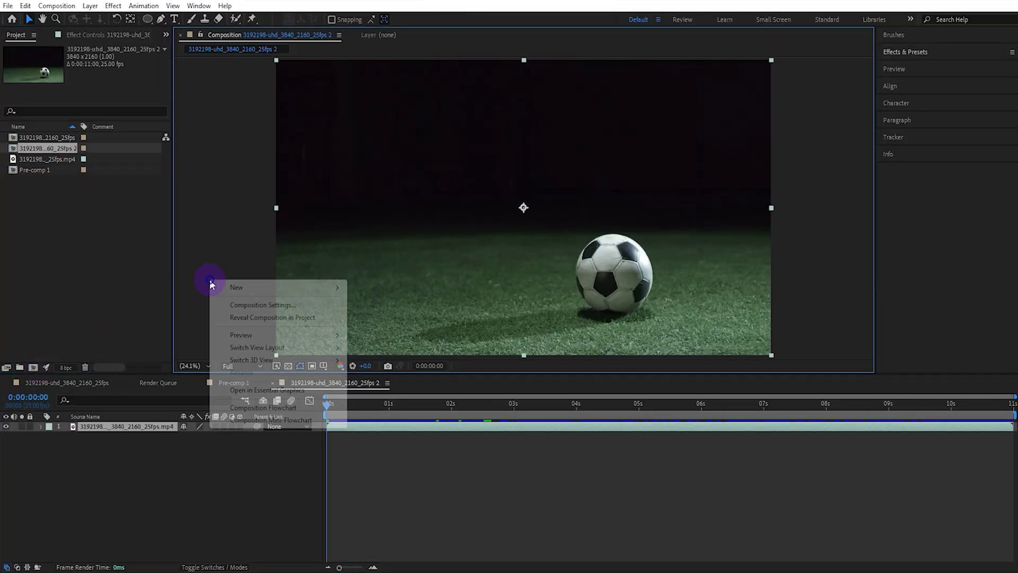
pyautogui.click(252, 302)
pyautogui.write('FOOTBALL EDIT')
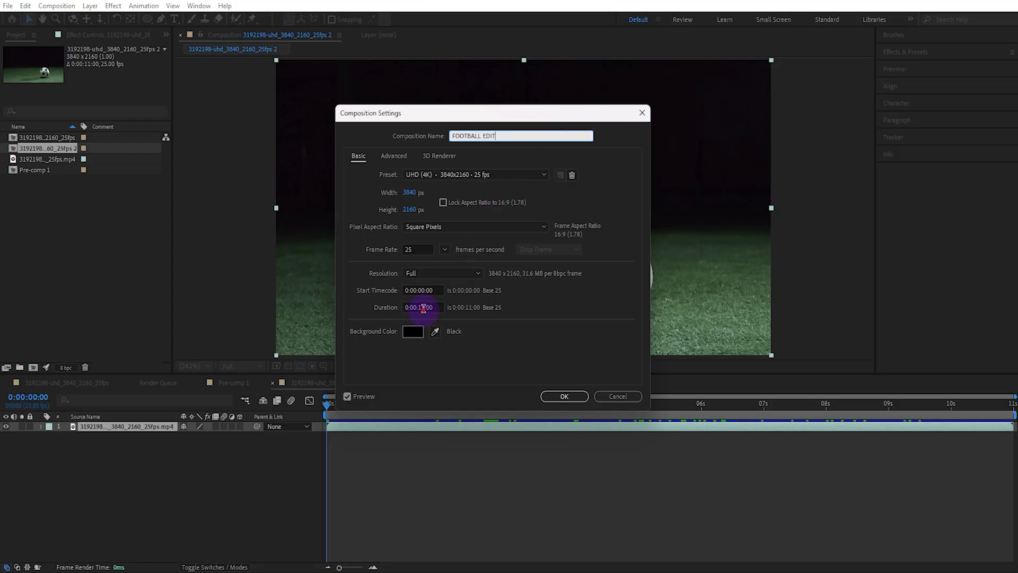
pyautogui.click(423, 308)
pyautogui.click(580, 394)
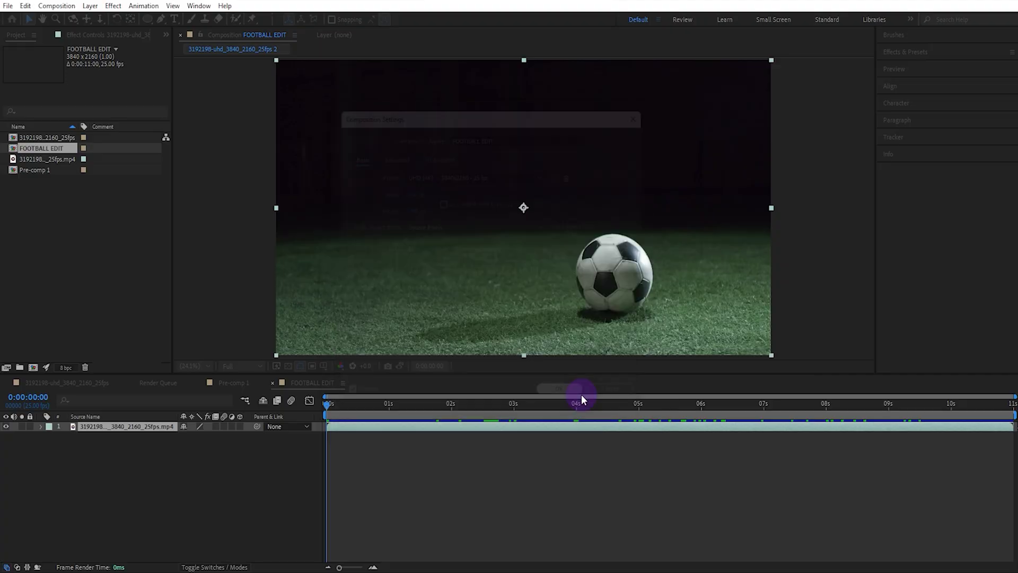
# Duplicate the football video layer and apply Freeze Frame to the upper copy at 0:00:01:18.
pyautogui.hotkey('ctrl', 'd')
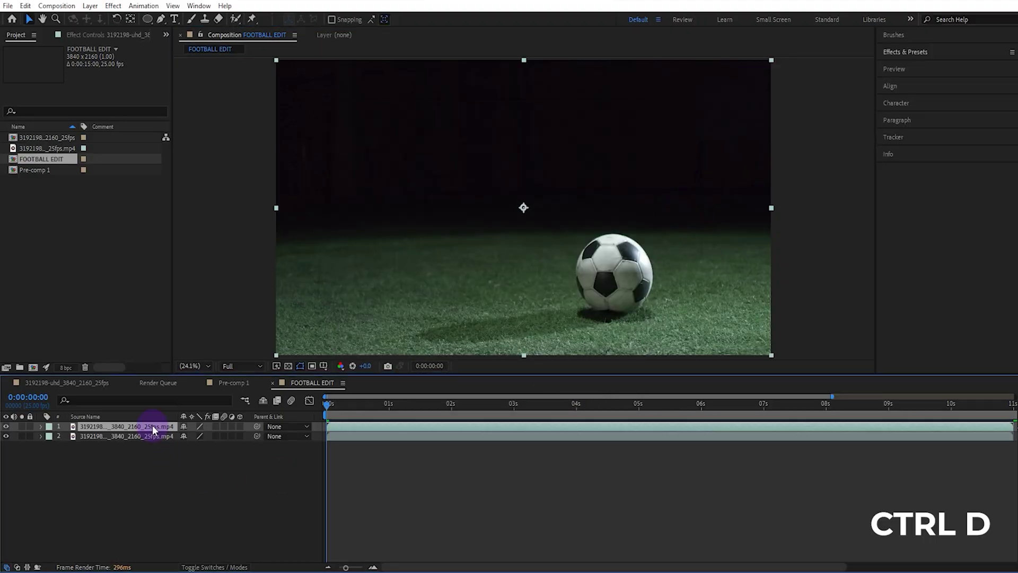
pyautogui.moveTo(390, 404); pyautogui.dragTo(434, 405)
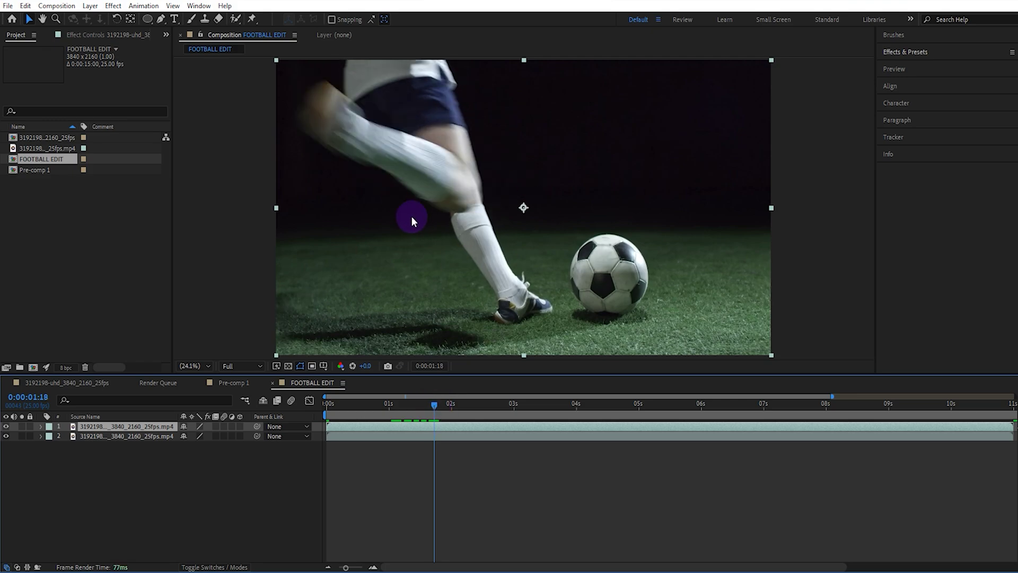
pyautogui.rightClick(155, 425)
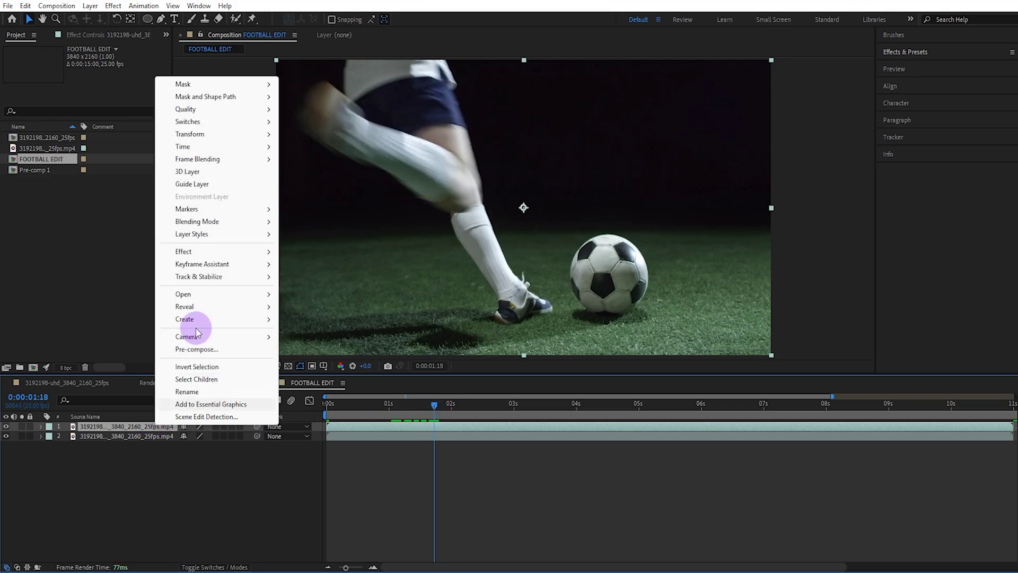
pyautogui.moveTo(231, 148)
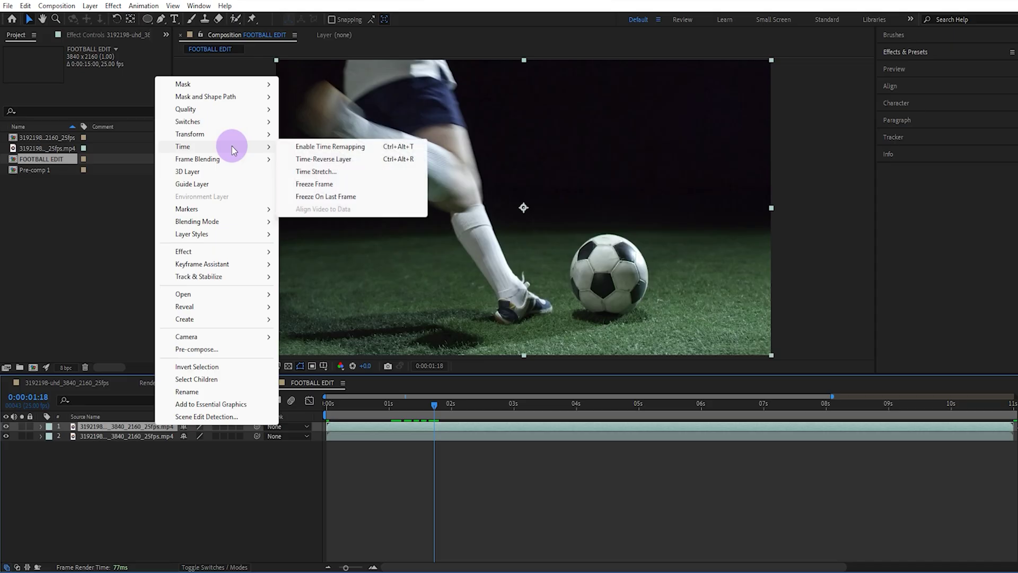
pyautogui.click(319, 186)
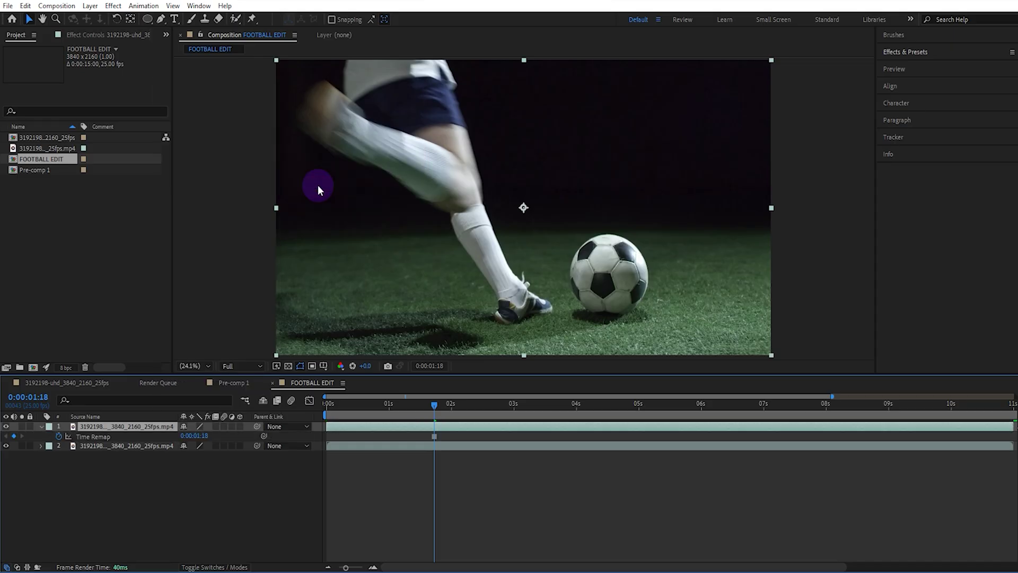
# Split both video layers at 0:00:01:18, then delete the frozen part before the cut and the moving footage after it.
pyautogui.click(158, 444)
pyautogui.hotkey('ctrl', 'shift', 'd')
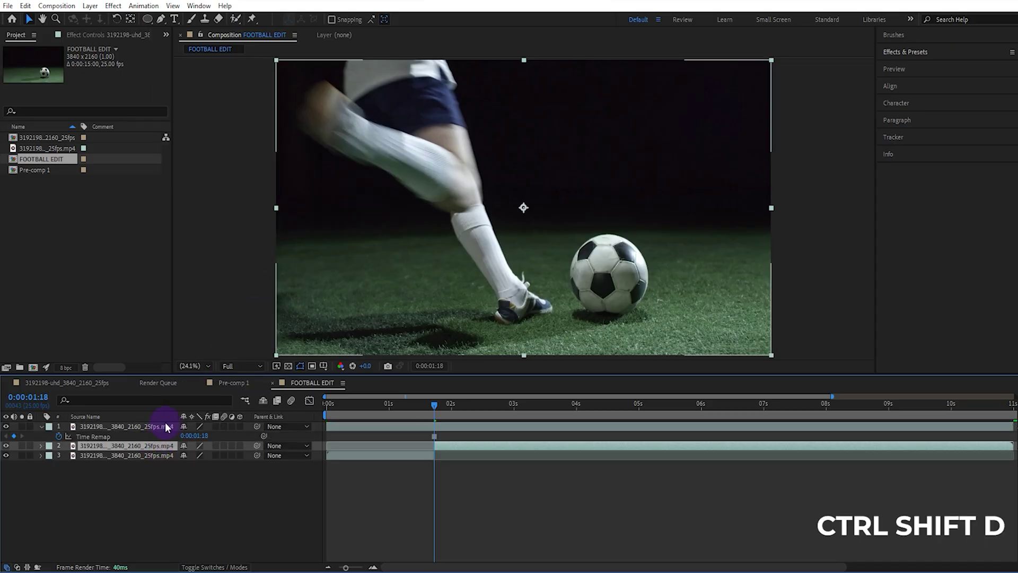
pyautogui.click(158, 425)
pyautogui.hotkey('ctrl', 'shift', 'd')
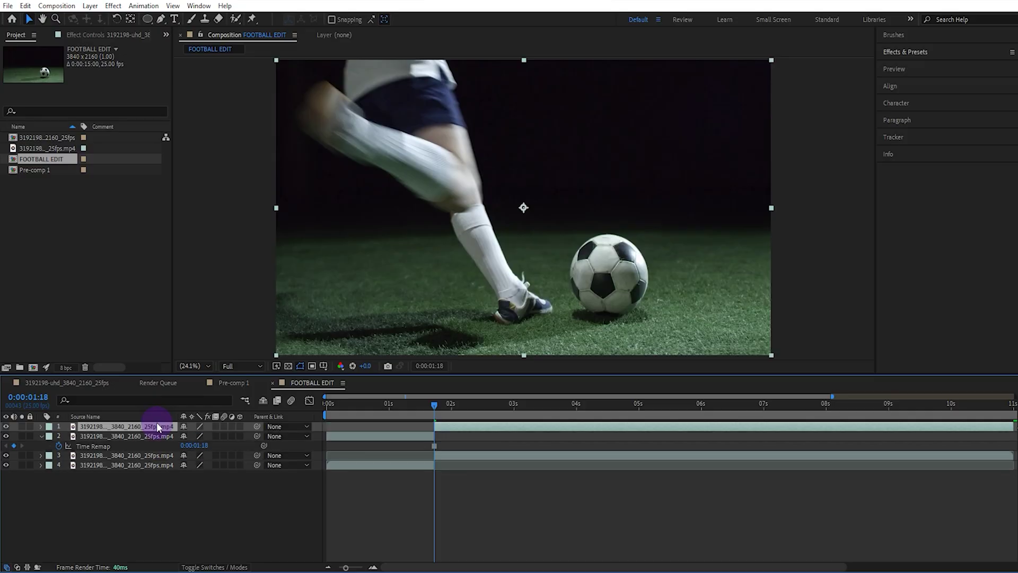
pyautogui.click(349, 437)
pyautogui.press('Delete')
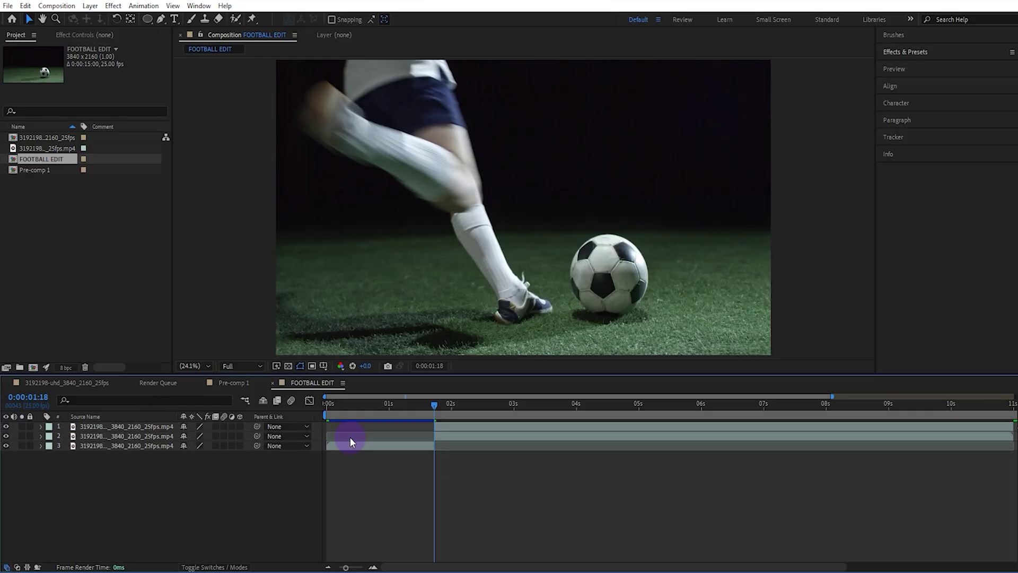
pyautogui.click(446, 437)
pyautogui.press('Delete')
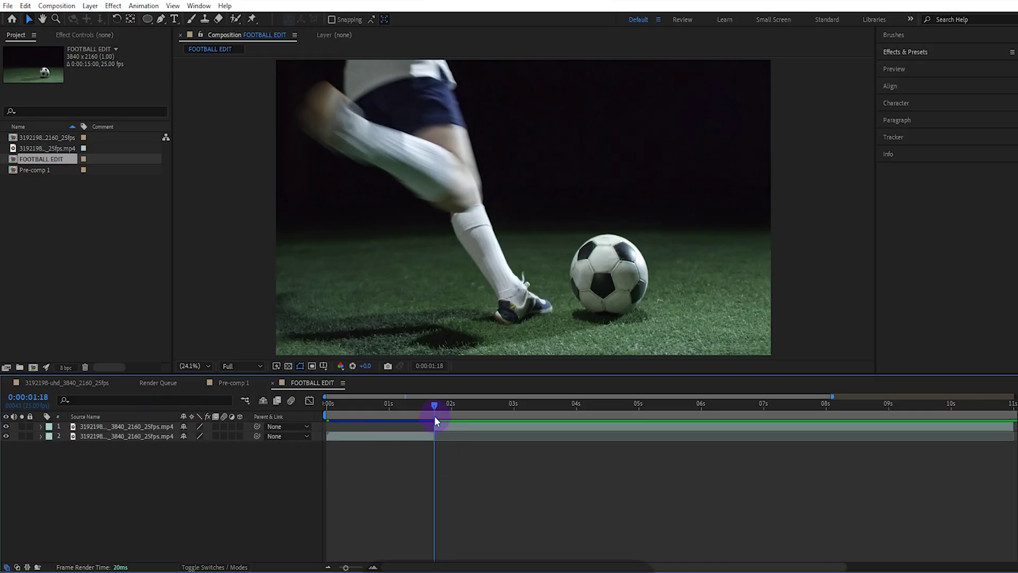
# At 0:00:02:00, draw an ellipse shape near the ball and set its size to 590 by 590.
pyautogui.moveTo(434, 415)
pyautogui.mouseDown()
pyautogui.moveTo(340, 425)
pyautogui.moveTo(448, 430)
pyautogui.moveTo(359, 435)
pyautogui.moveTo(461, 433)
pyautogui.moveTo(451, 408)
pyautogui.mouseUp()
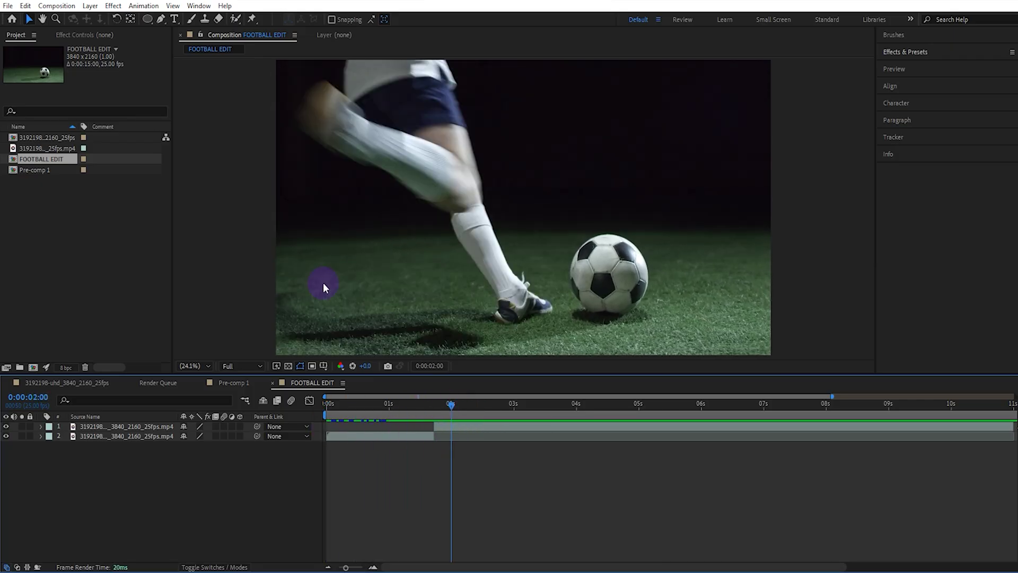
pyautogui.click(148, 19)
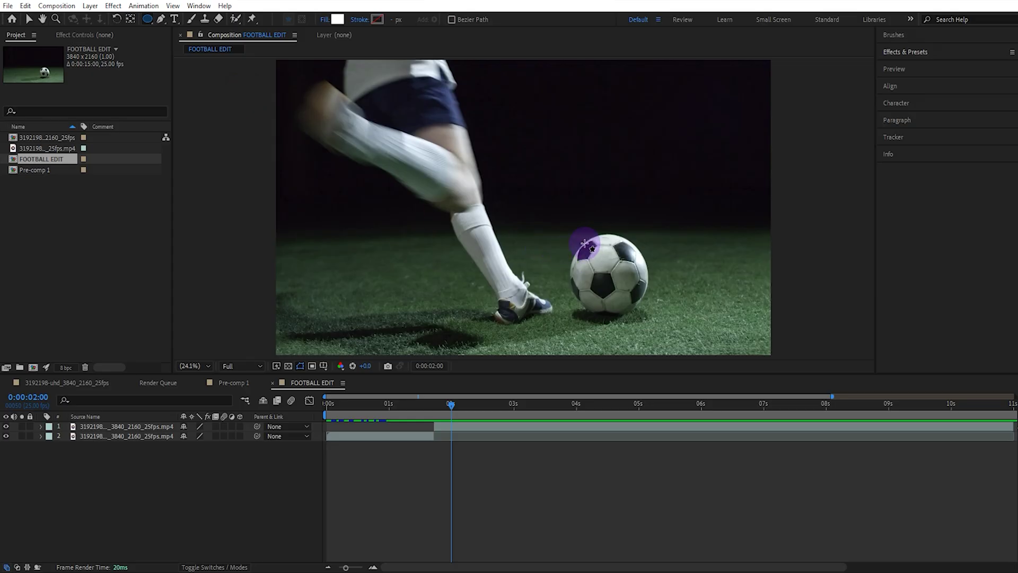
pyautogui.moveTo(584, 243); pyautogui.dragTo(649, 332)
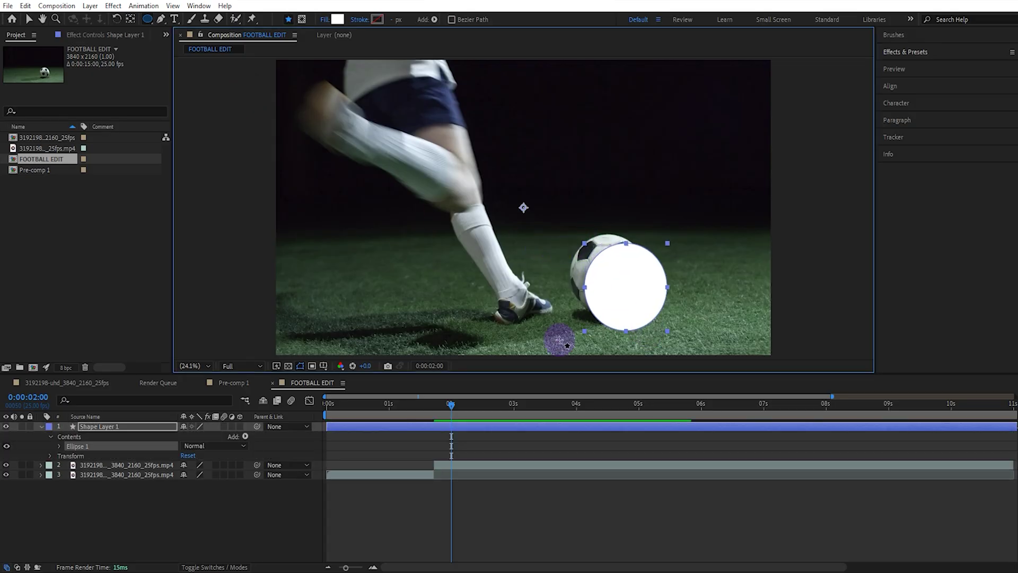
pyautogui.click(57, 446)
pyautogui.click(69, 456)
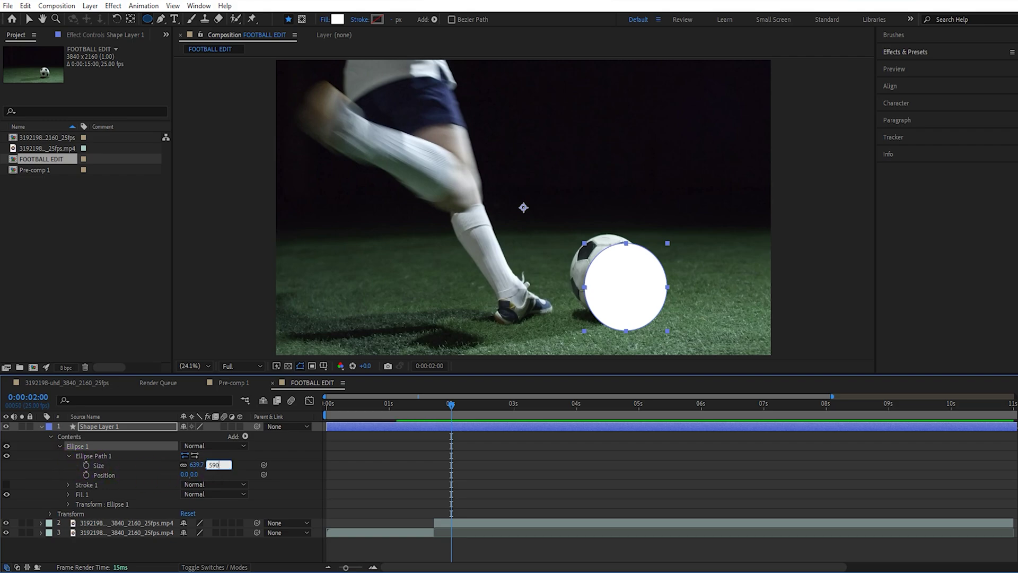
pyautogui.write('590')
pyautogui.press('Return')
# Move the ellipse so that it exactly covers the soccer ball.
pyautogui.click(615, 287)
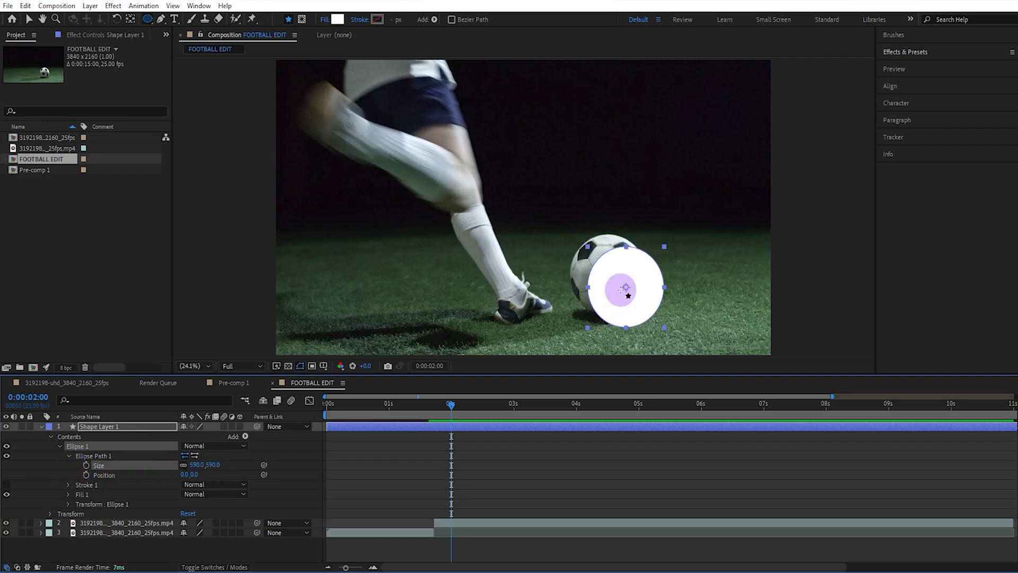
pyautogui.press('v')
pyautogui.moveTo(622, 287); pyautogui.dragTo(604, 276)
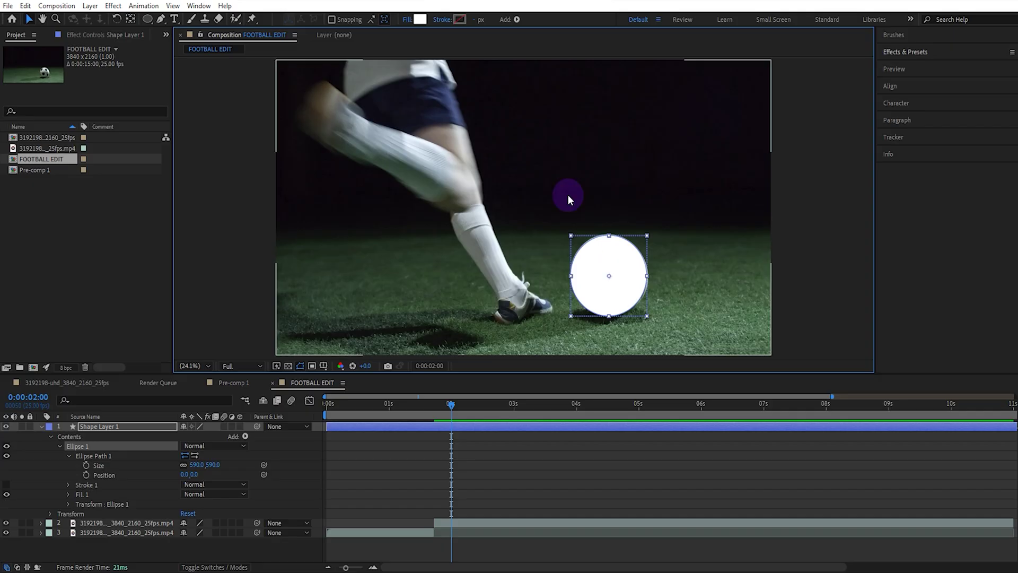
# Change the ellipse's fill color to bright green, 84FF00.
pyautogui.click(419, 19)
pyautogui.moveTo(686, 380); pyautogui.dragTo(691, 362)
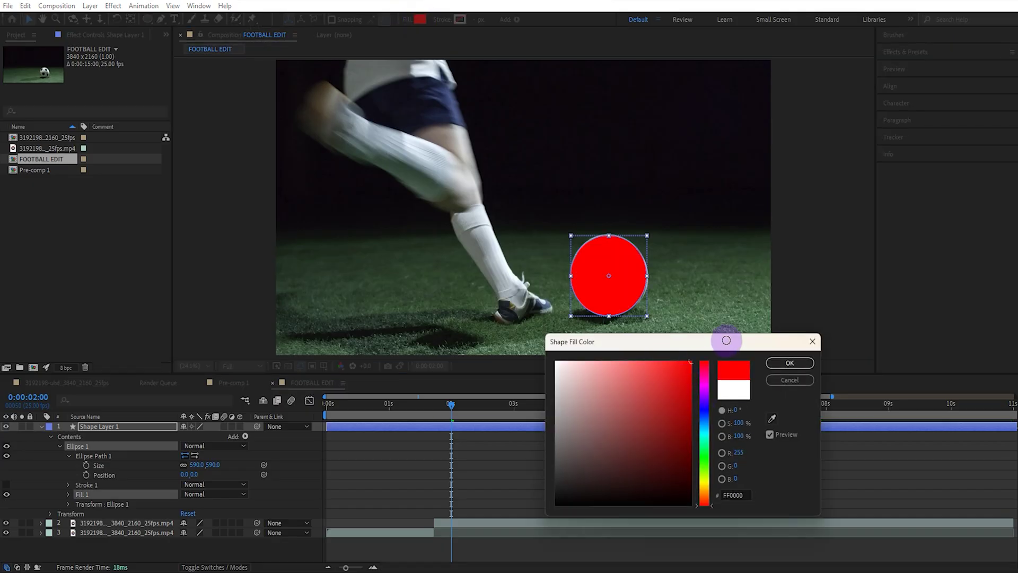
pyautogui.moveTo(705, 489); pyautogui.dragTo(706, 474)
pyautogui.click(789, 362)
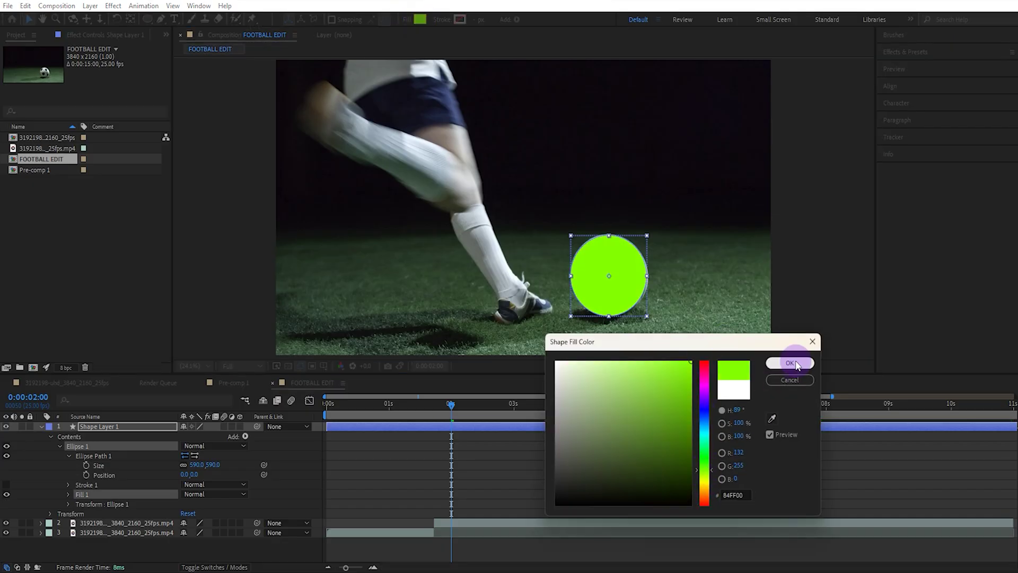
# Apply the Glow effect to the green ellipse and set its Glow Radius to 143.
pyautogui.click(915, 53)
pyautogui.click(921, 66)
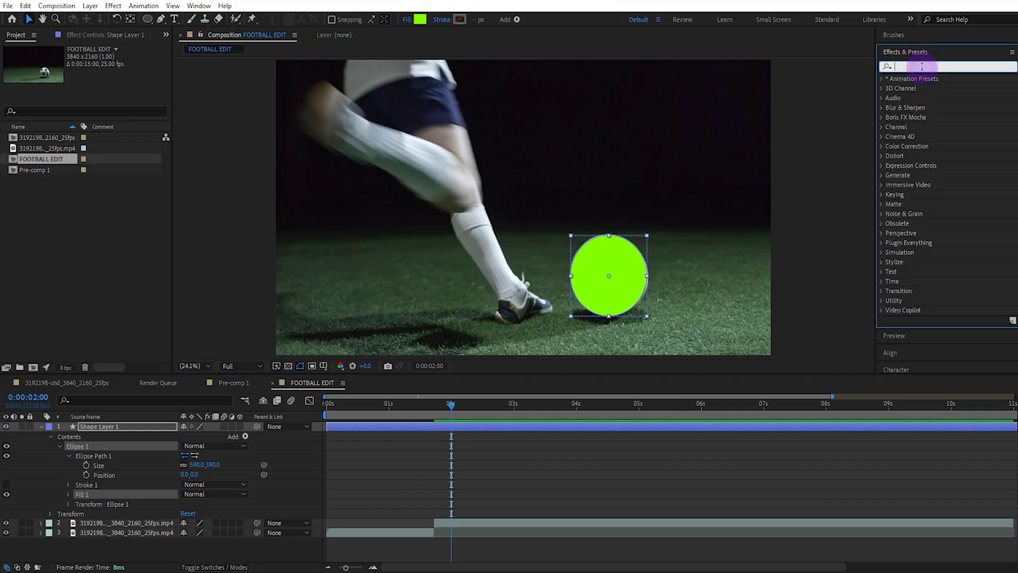
pyautogui.write('glow')
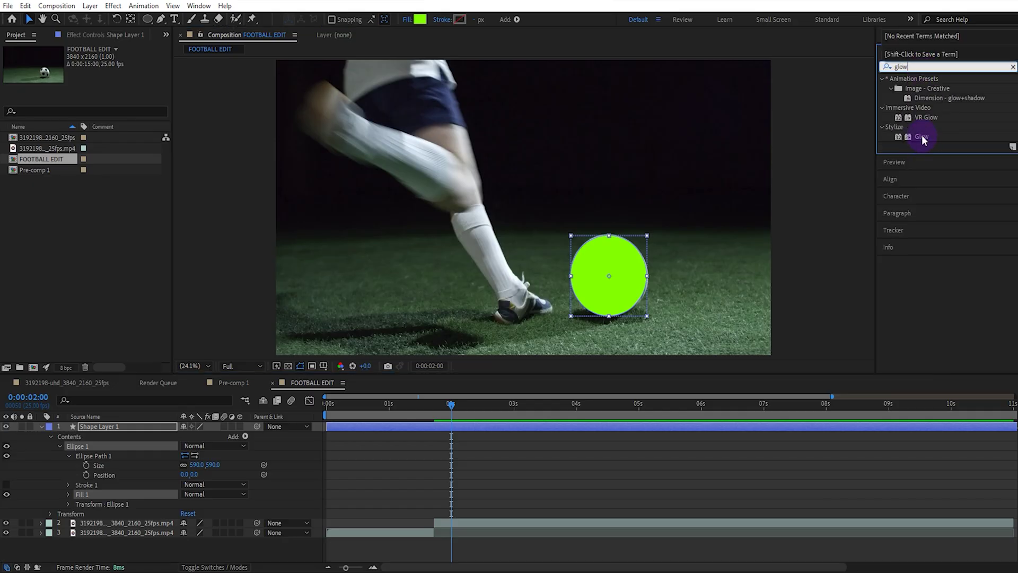
pyautogui.moveTo(921, 136); pyautogui.dragTo(612, 305)
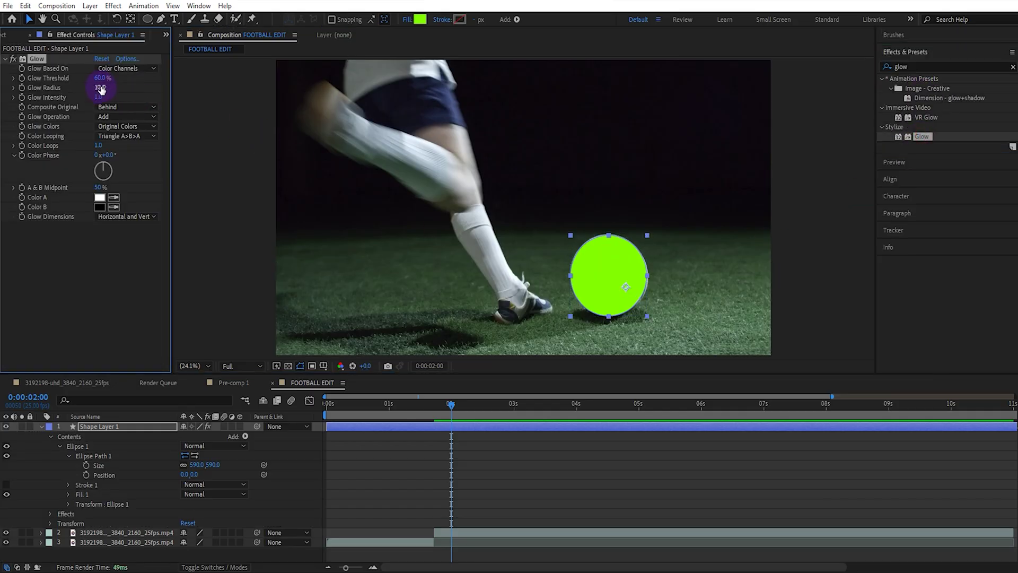
pyautogui.moveTo(114, 90); pyautogui.dragTo(184, 103)
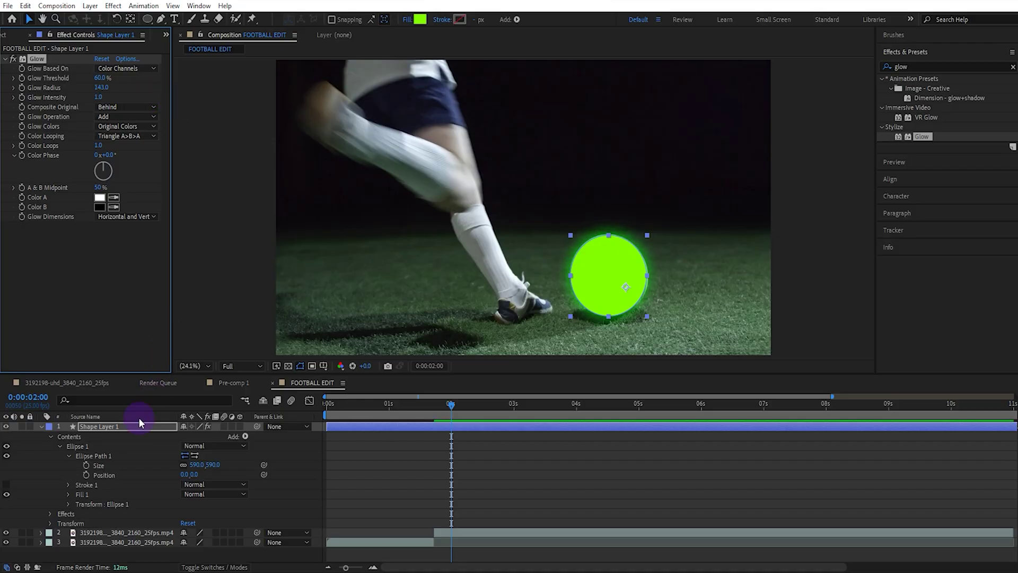
# Set the shape layer's opacity to 0% and start keyframing it at 0:00:02:00.
pyautogui.press('t')
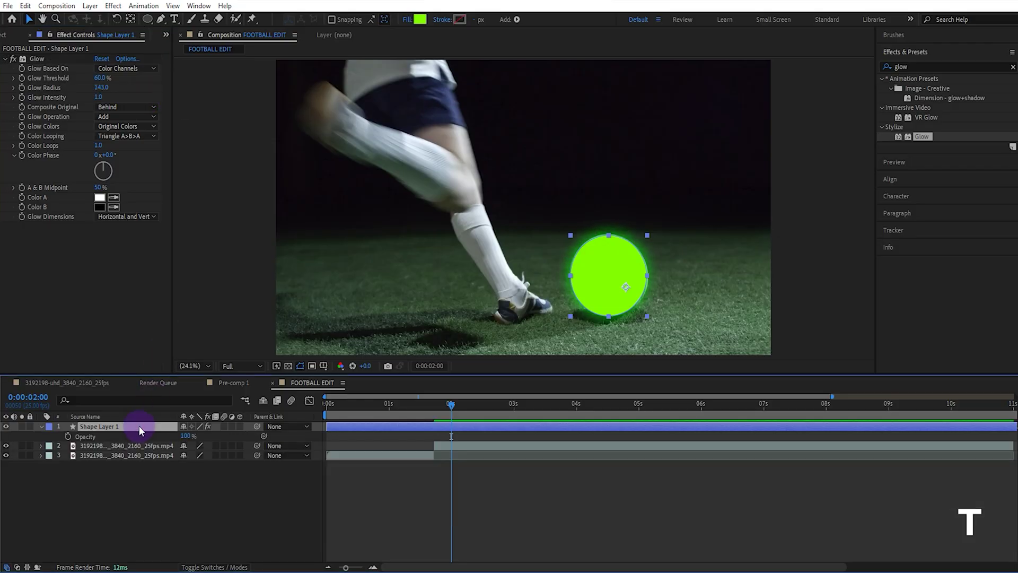
pyautogui.click(188, 436)
pyautogui.write('0')
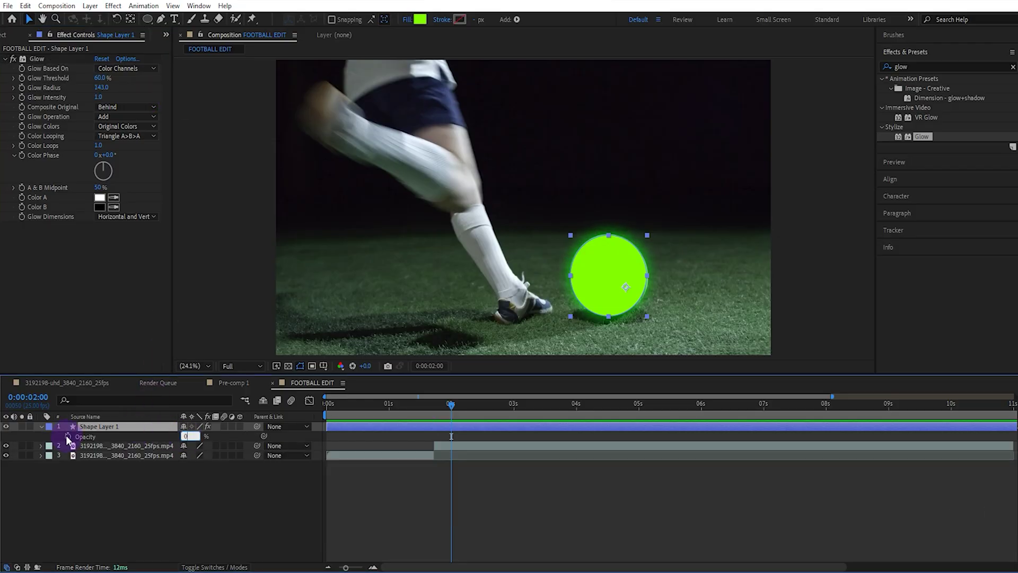
pyautogui.click(68, 436)
# Add an opacity keyframe of 35% to the shape layer at 0:00:02:10.
pyautogui.moveTo(451, 404); pyautogui.dragTo(473, 405)
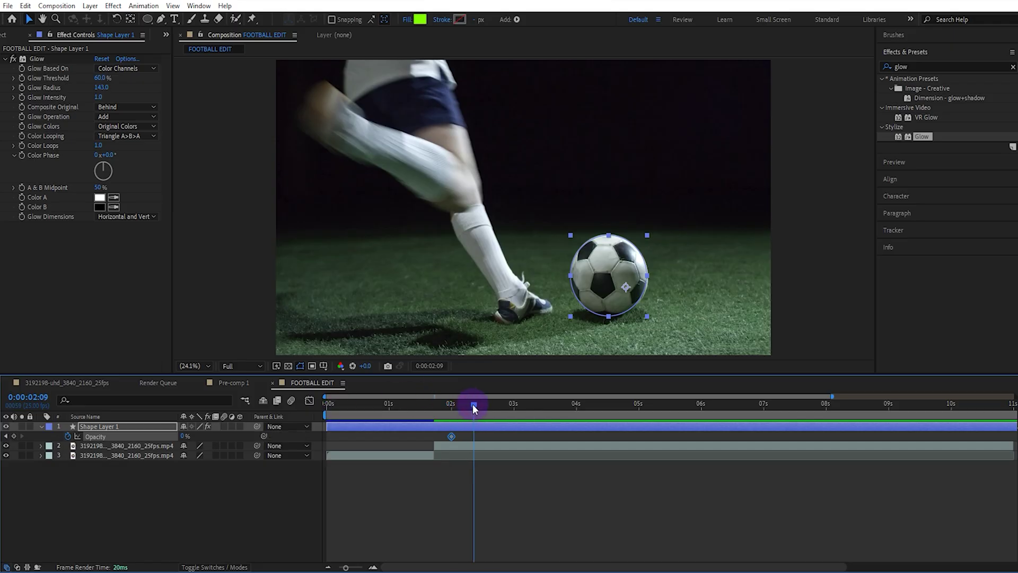
pyautogui.click(913, 161)
pyautogui.click(943, 85)
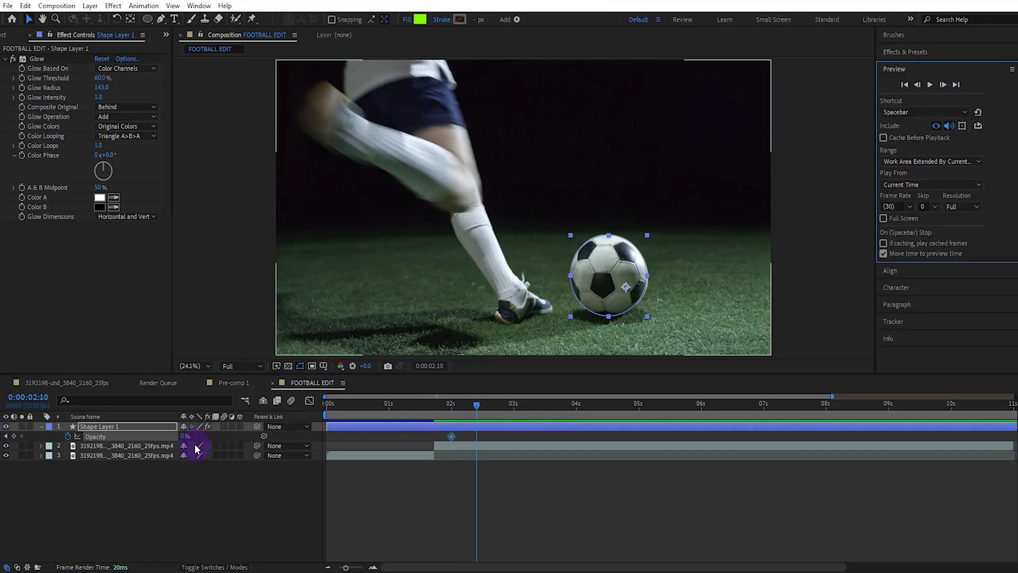
pyautogui.click(184, 436)
pyautogui.write('35')
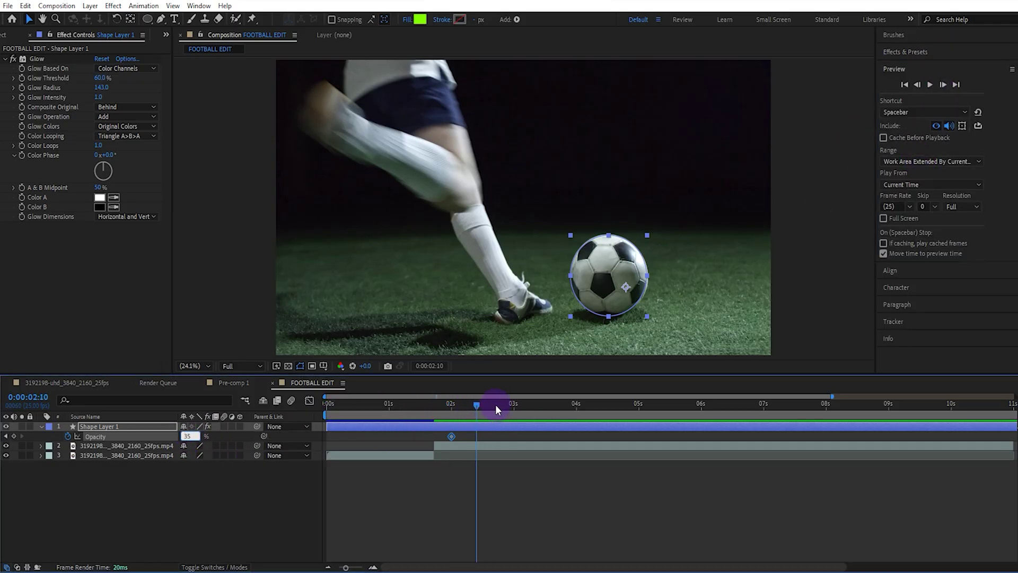
# Add an opacity keyframe of 25% to the shape layer at 0:00:02:15.
pyautogui.click(494, 405)
pyautogui.click(917, 85)
pyautogui.click(917, 85)
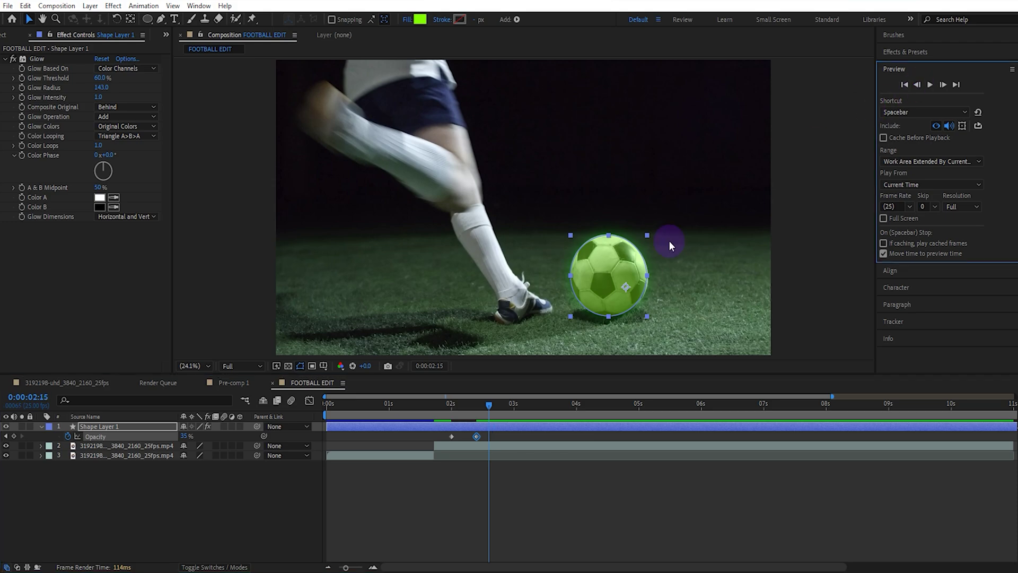
pyautogui.click(186, 436)
pyautogui.write('25')
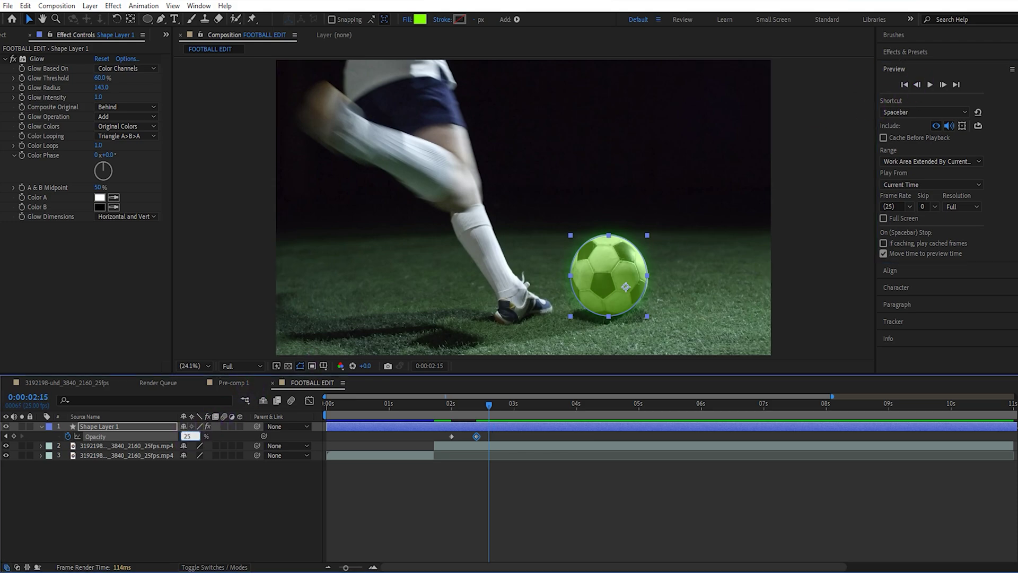
# Copy the shape layer's 35% opacity keyframe to 0:00:02:20.
pyautogui.click(500, 406)
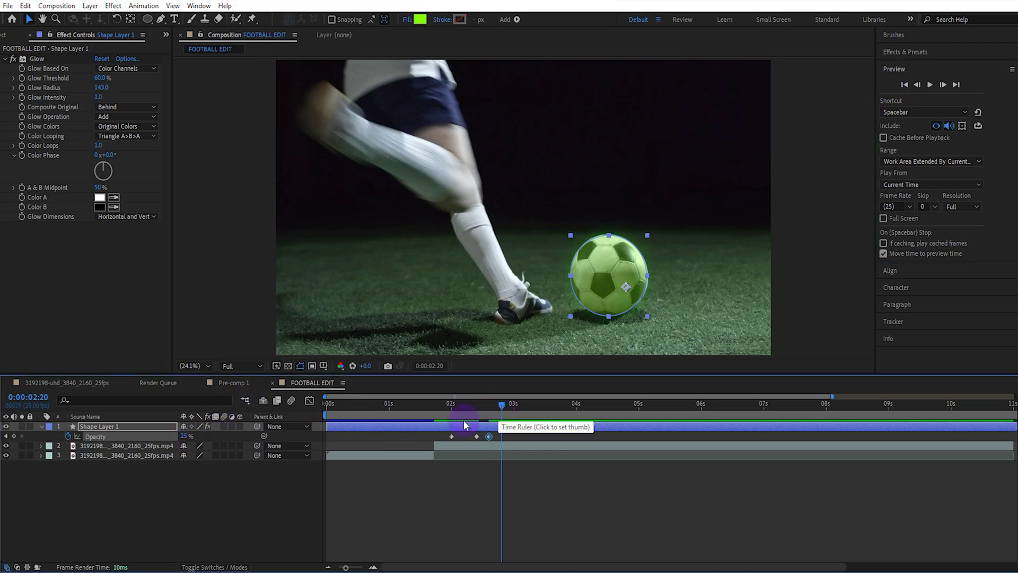
pyautogui.hotkey('ctrl', 'c')
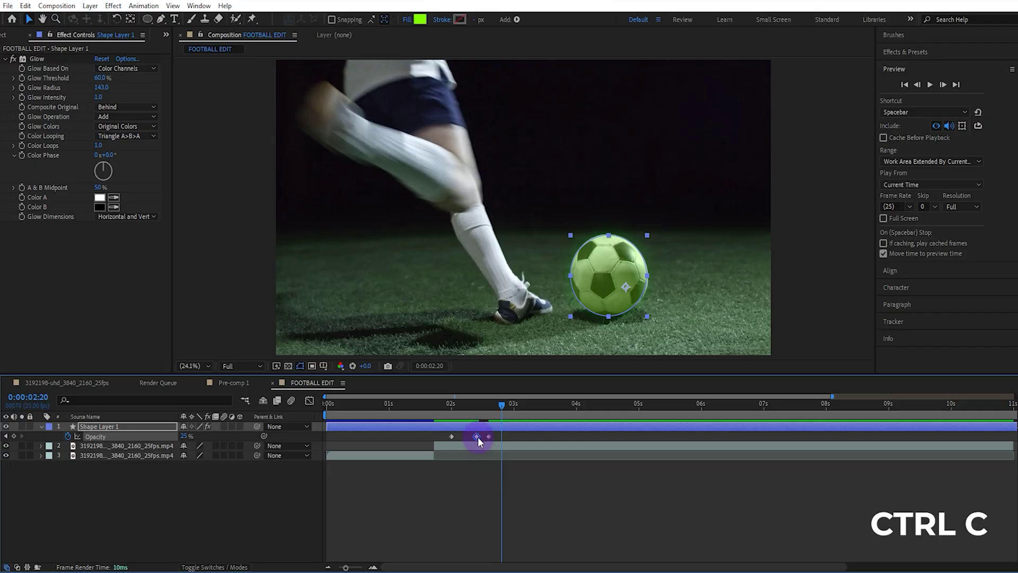
pyautogui.hotkey('ctrl', 'v')
# Play back the composition from about 0:00:01:11 to check the green highlight animation on the ball.
pyautogui.moveTo(500, 406); pyautogui.dragTo(417, 419)
pyautogui.press('space')
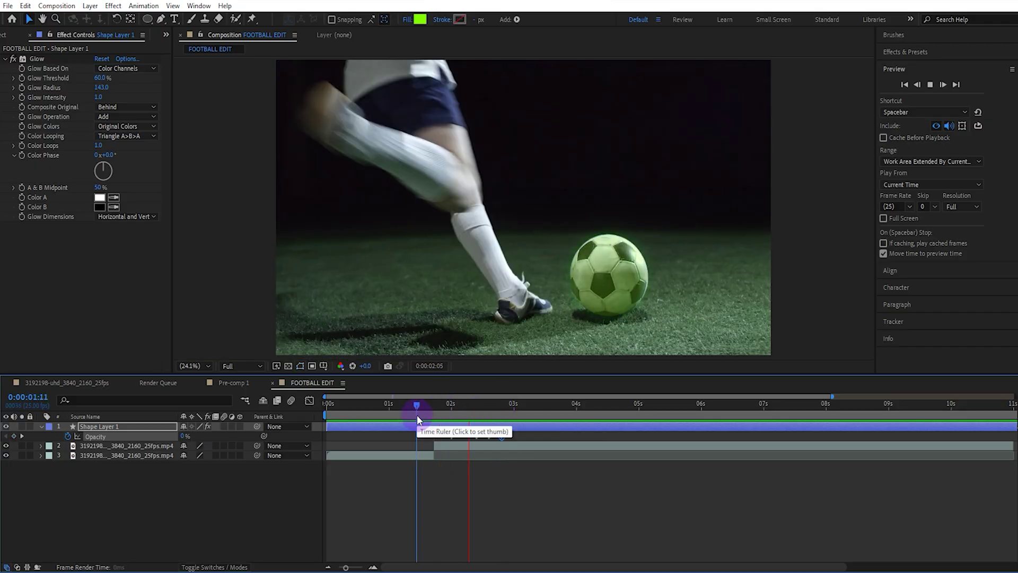
pyautogui.press('space')
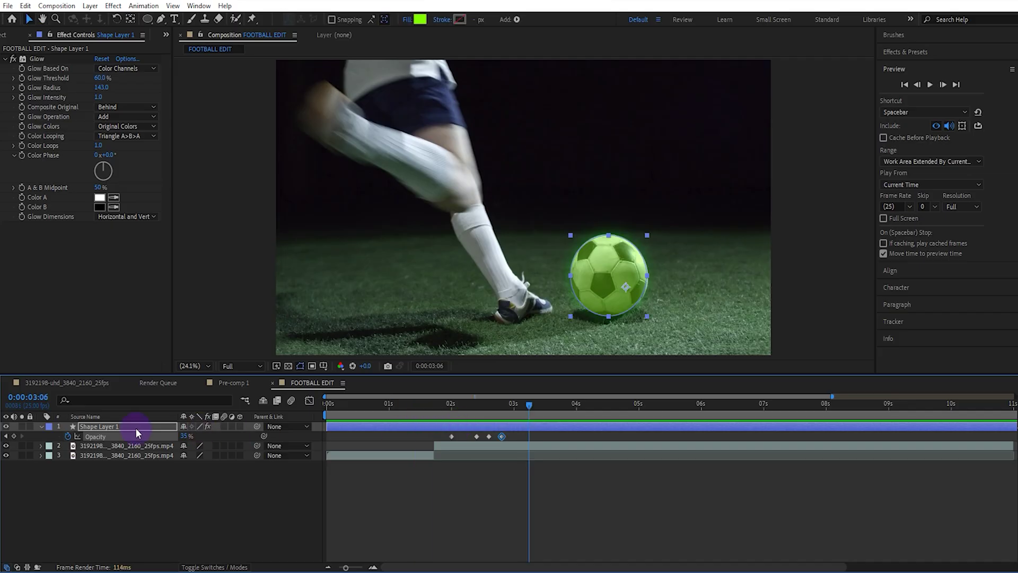
# Change the ball highlight's fill to a deeper green, about 2CBA00, and preview the result from 0:00:01:21.
pyautogui.click(419, 19)
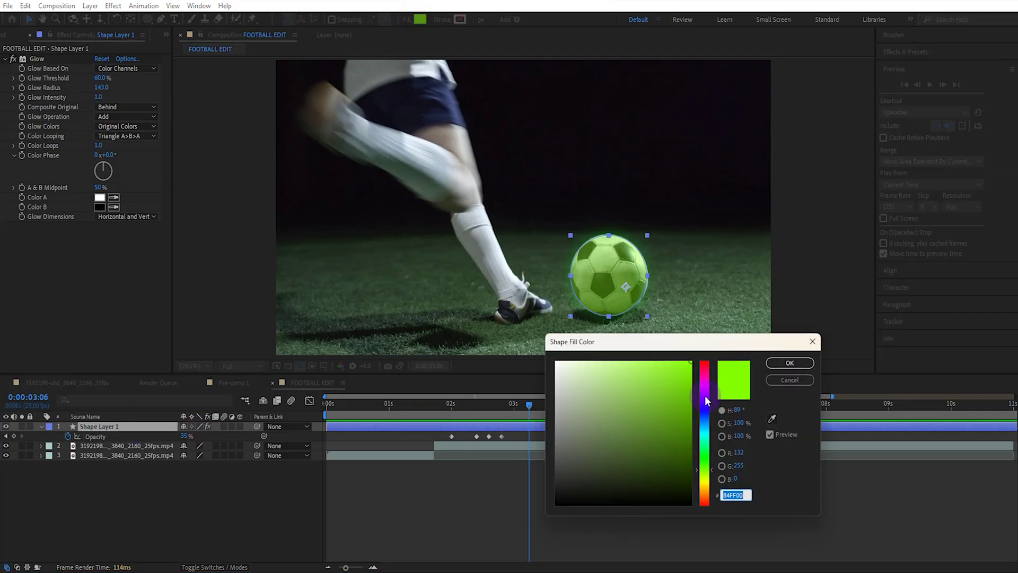
pyautogui.click(704, 463)
pyautogui.click(690, 395)
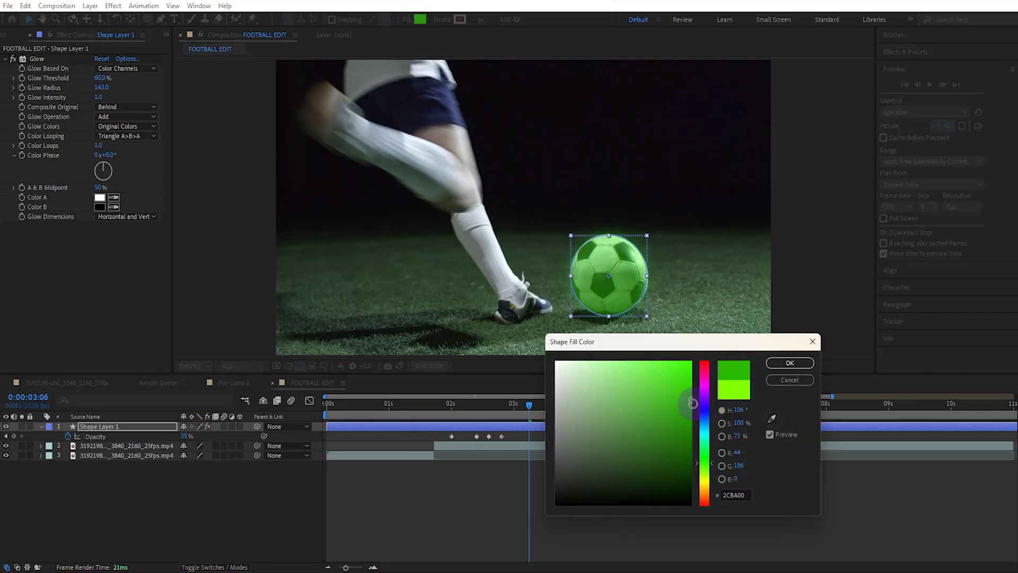
pyautogui.click(790, 363)
pyautogui.click(442, 404)
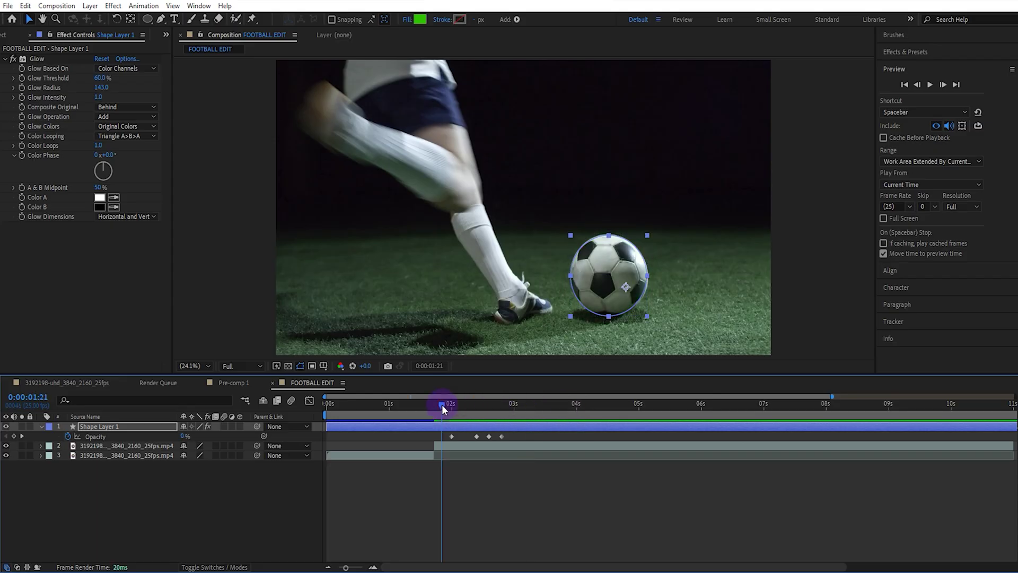
pyautogui.press('space')
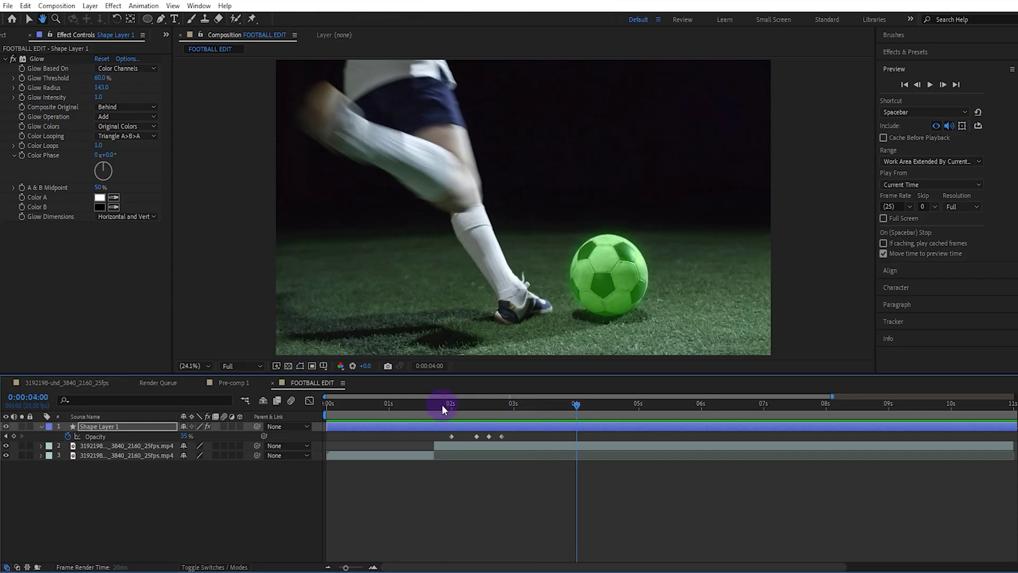
# At 0:00:02:20, draw a short horizontal line just right of the ball with the Pen tool on a new shape layer.
pyautogui.click(502, 413)
pyautogui.click(162, 20)
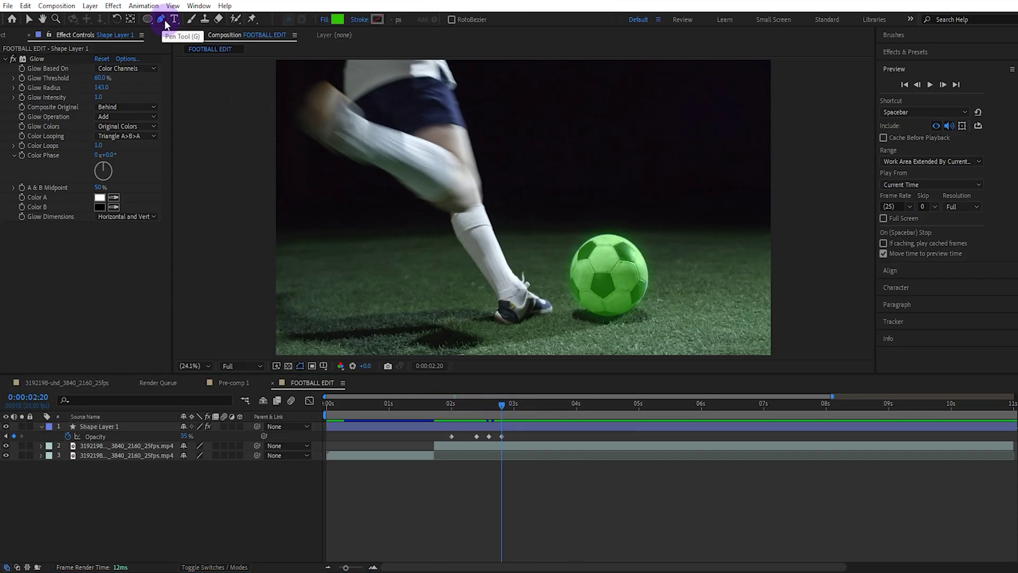
pyautogui.click(656, 259)
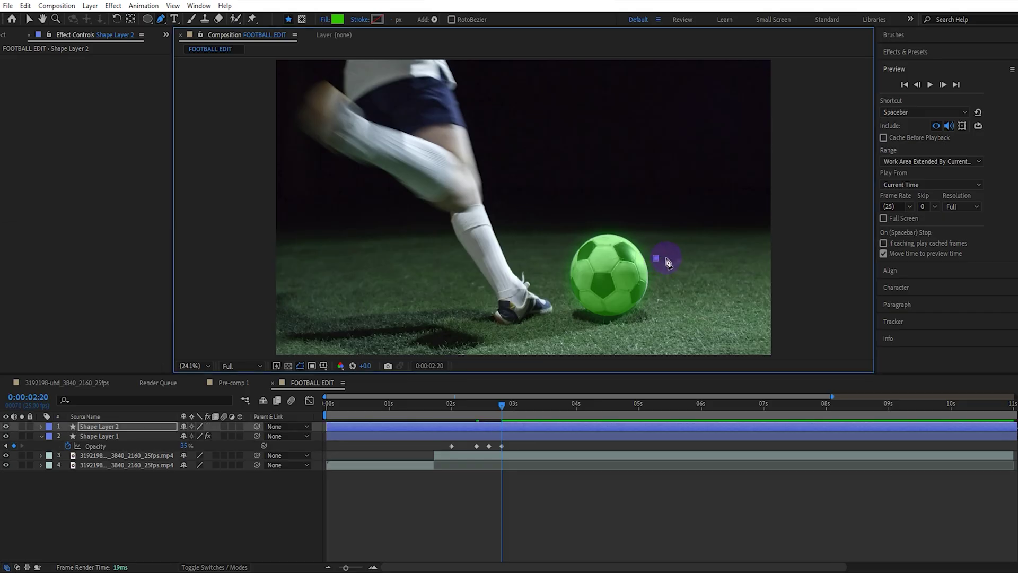
pyautogui.click(678, 258)
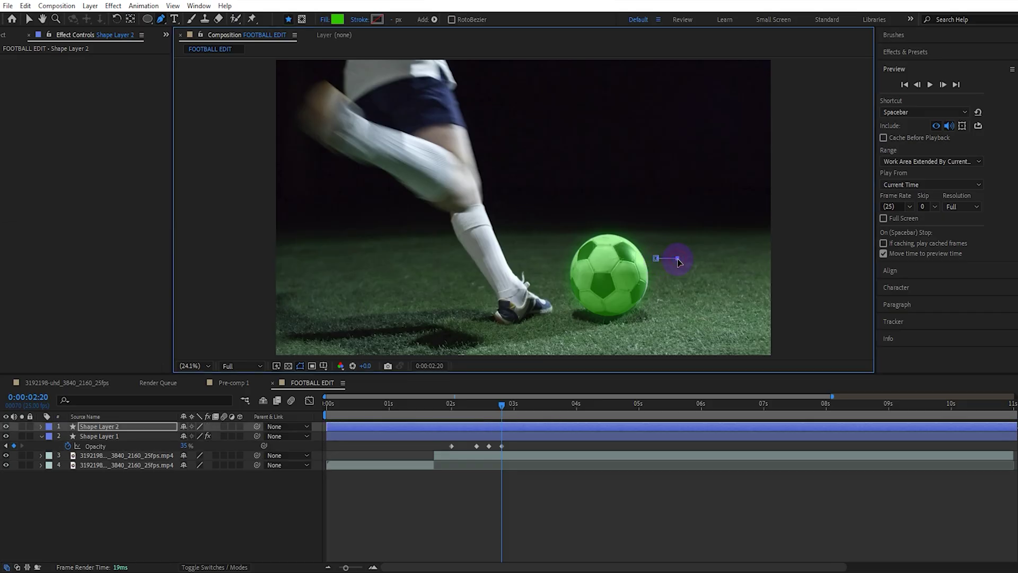
# Set the line's fill to none and its stroke to solid white (FFFFFF).
pyautogui.click(323, 19)
pyautogui.click(457, 254)
pyautogui.click(486, 321)
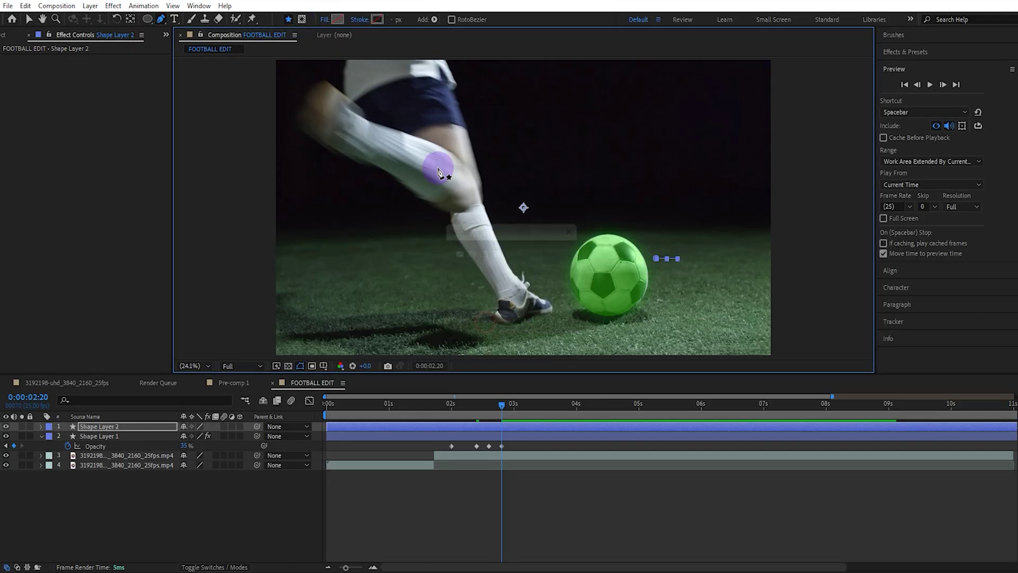
pyautogui.click(361, 19)
pyautogui.click(471, 253)
pyautogui.click(495, 319)
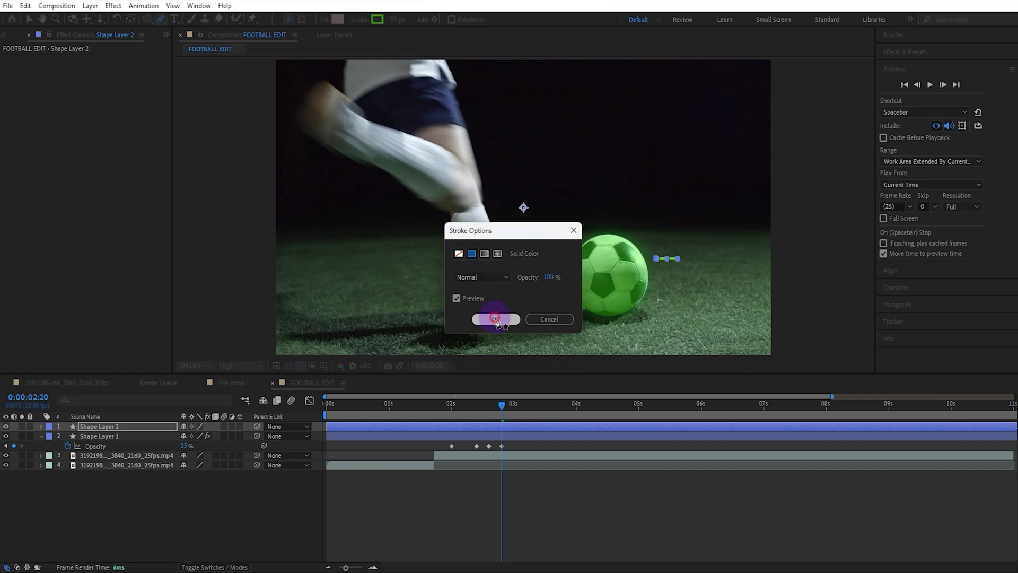
pyautogui.click(377, 20)
pyautogui.click(556, 362)
pyautogui.click(787, 364)
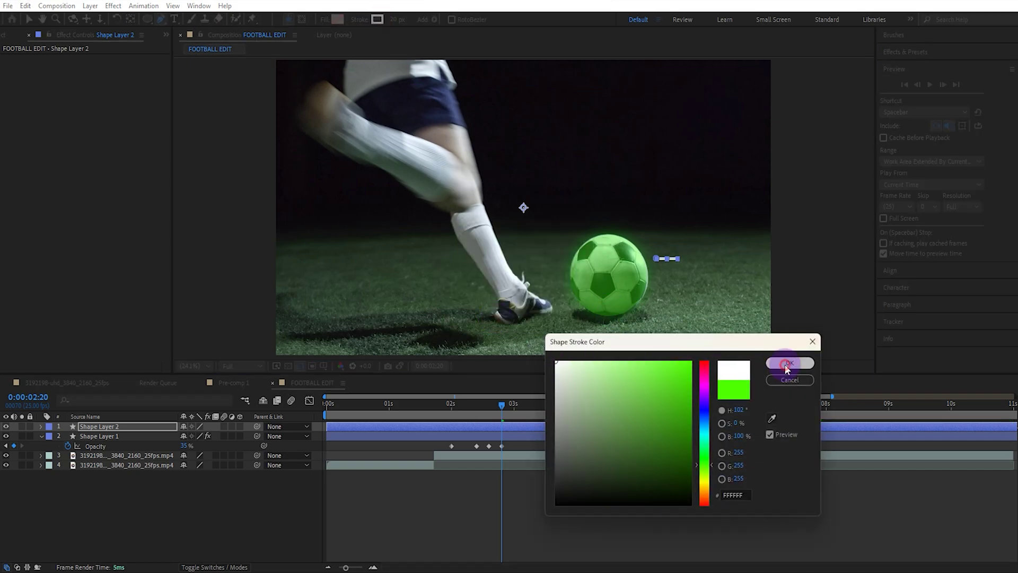
# Add a dash to the white line's stroke and set the dash length to 29.
pyautogui.click(41, 426)
pyautogui.click(51, 436)
pyautogui.click(60, 446)
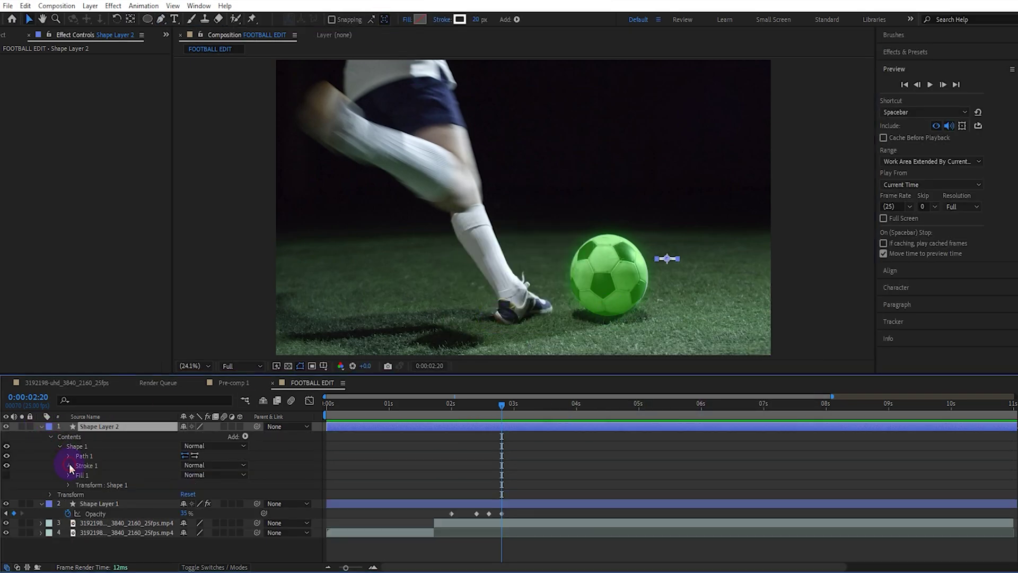
pyautogui.click(69, 465)
pyautogui.scroll(-3, 84, 469)
pyautogui.click(184, 470)
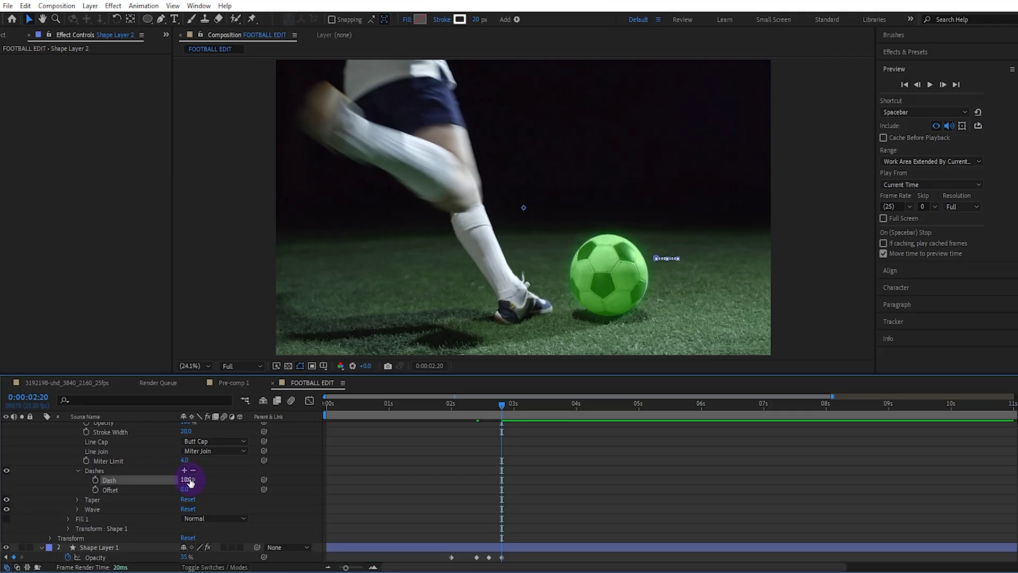
pyautogui.scroll(-1, 190, 481)
pyautogui.moveTo(187, 462); pyautogui.dragTo(191, 460)
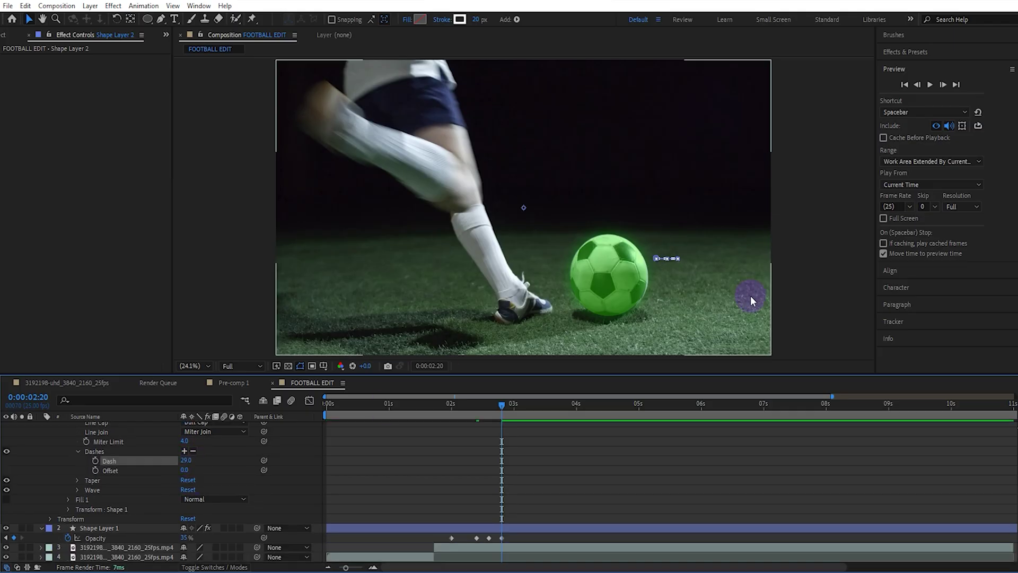
# Shorten the stroke's dash length until the line splits into five small square segments.
pyautogui.scroll(3, 750, 295)
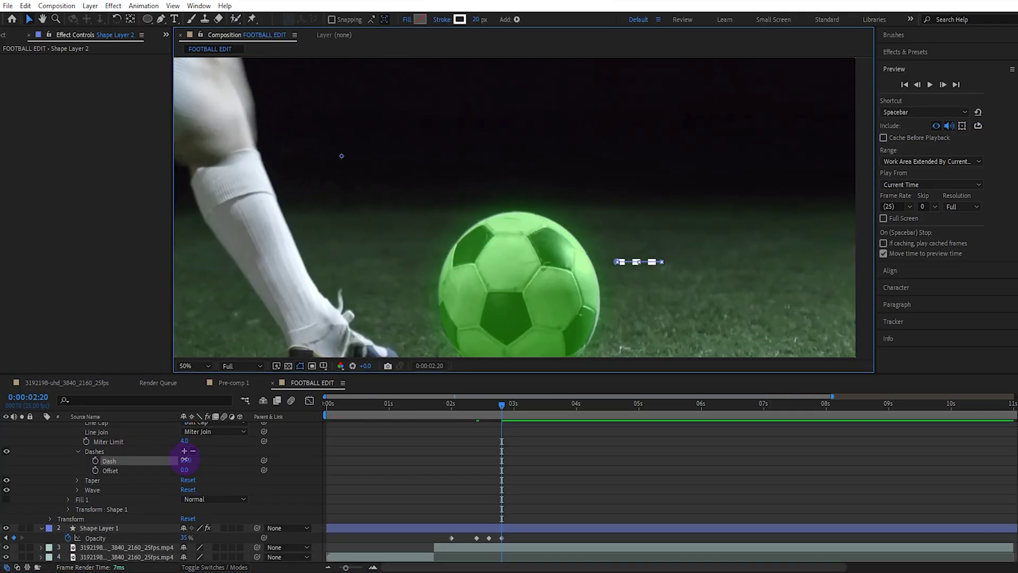
pyautogui.moveTo(184, 460); pyautogui.dragTo(178, 459)
pyautogui.scroll(-2, 316, 218)
pyautogui.moveTo(326, 184); pyautogui.dragTo(394, 219)
pyautogui.press('v')
pyautogui.click(184, 351)
pyautogui.click(78, 450)
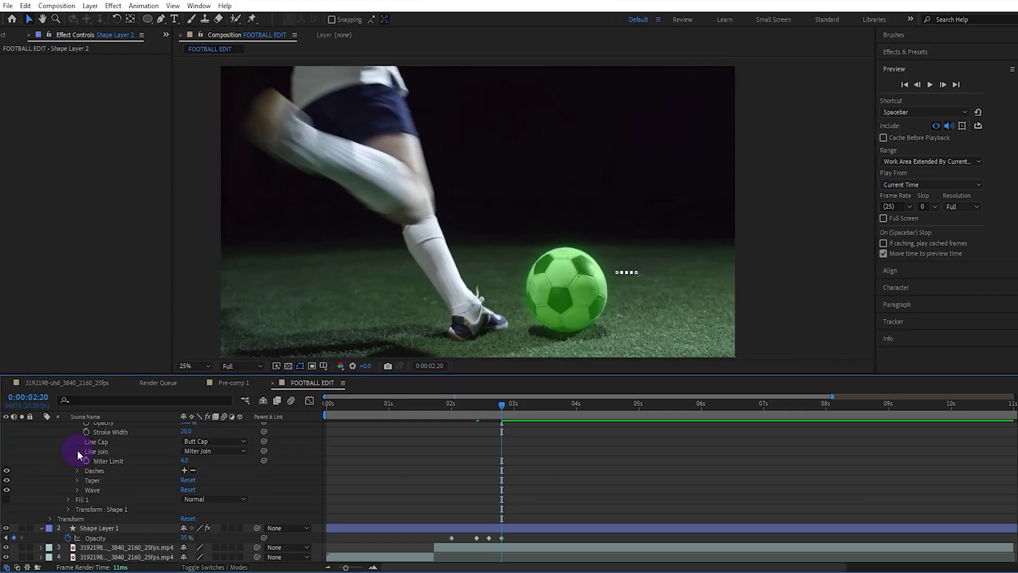
# Add Trim Paths to the dashed line's shape layer and expand its settings.
pyautogui.scroll(4, 78, 454)
pyautogui.click(51, 437)
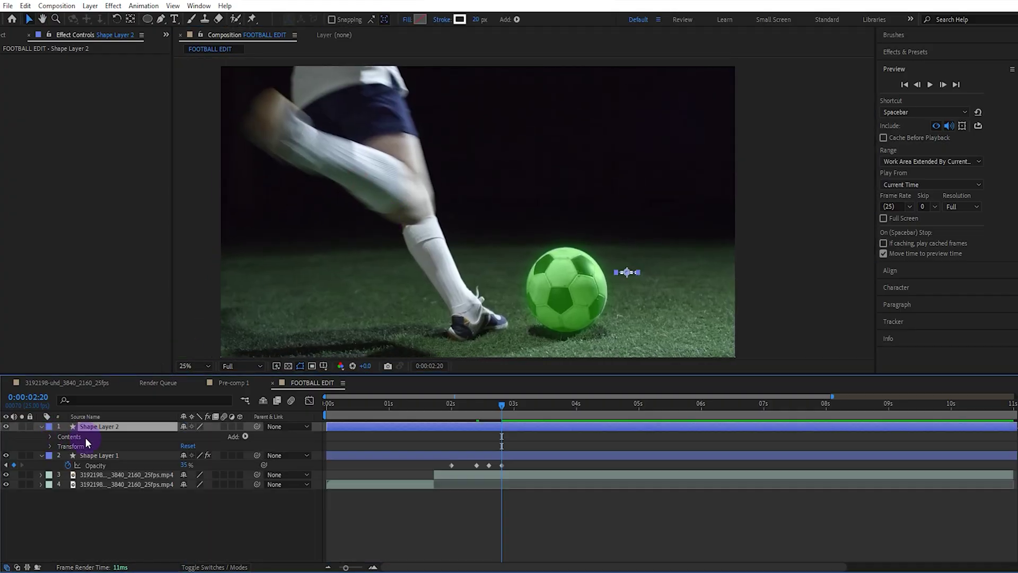
pyautogui.click(246, 437)
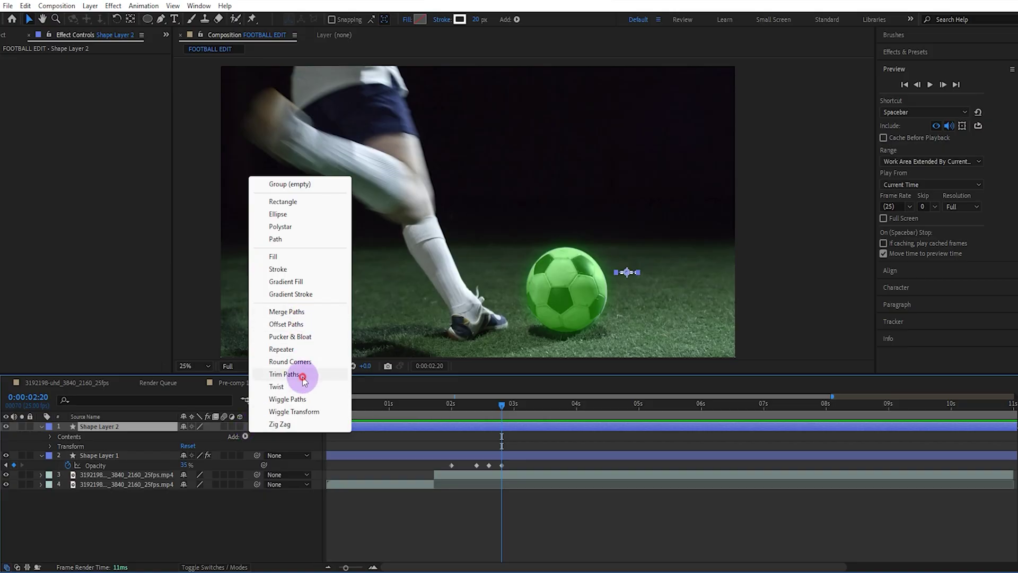
pyautogui.click(297, 375)
pyautogui.scroll(-3, 145, 501)
pyautogui.click(59, 508)
pyautogui.scroll(-2, 68, 514)
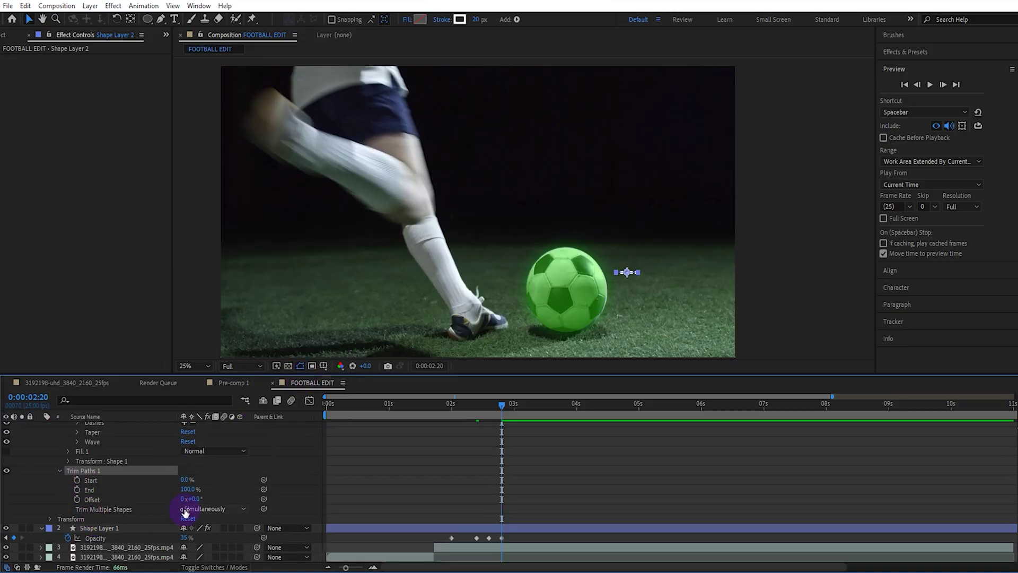
# Keyframe the Trim Paths End at 0% at 0:00:02:20 and 100% at 0:00:03:00.
pyautogui.moveTo(187, 489); pyautogui.dragTo(85, 493)
pyautogui.click(77, 490)
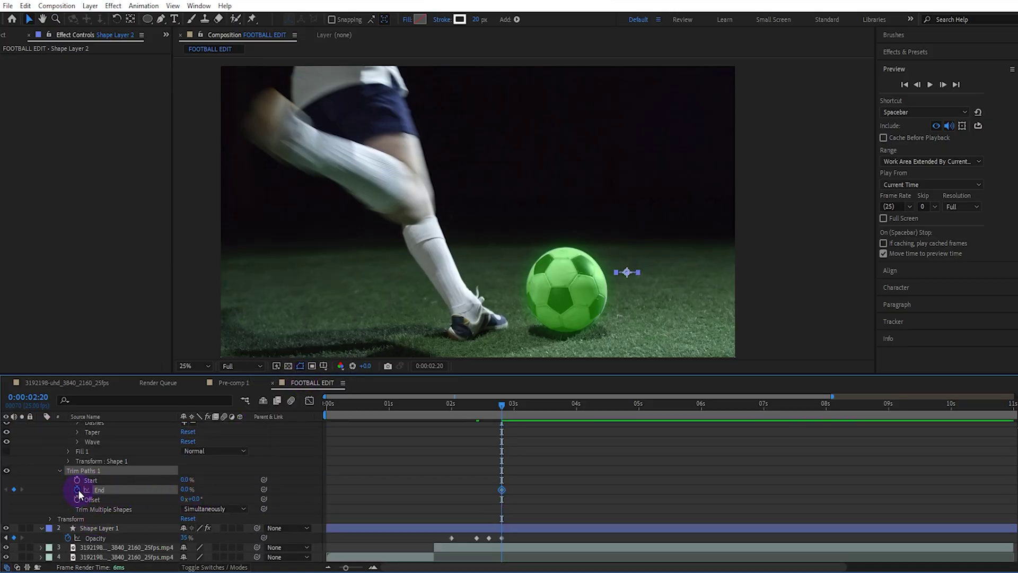
pyautogui.click(513, 407)
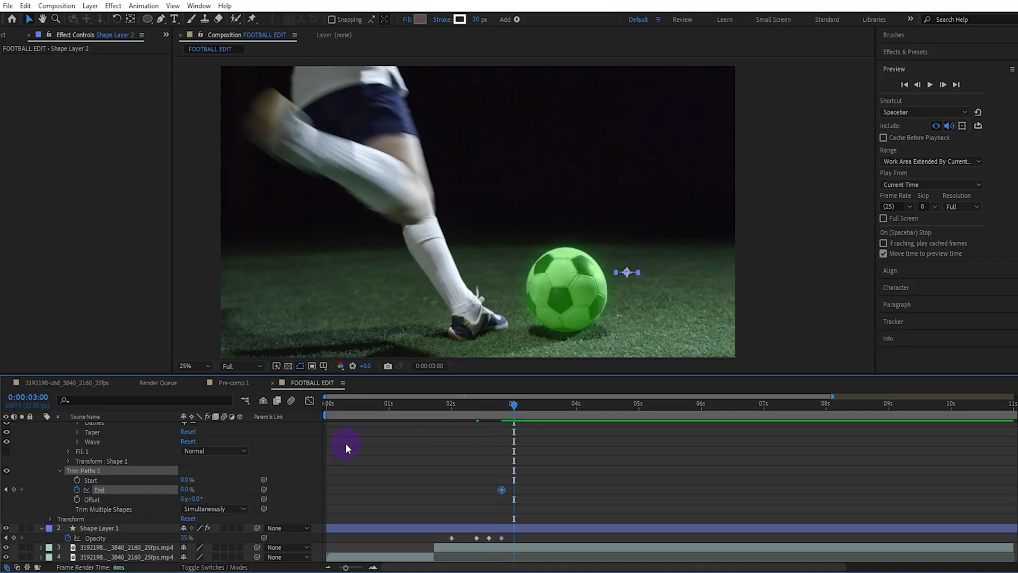
pyautogui.moveTo(187, 489); pyautogui.dragTo(412, 489)
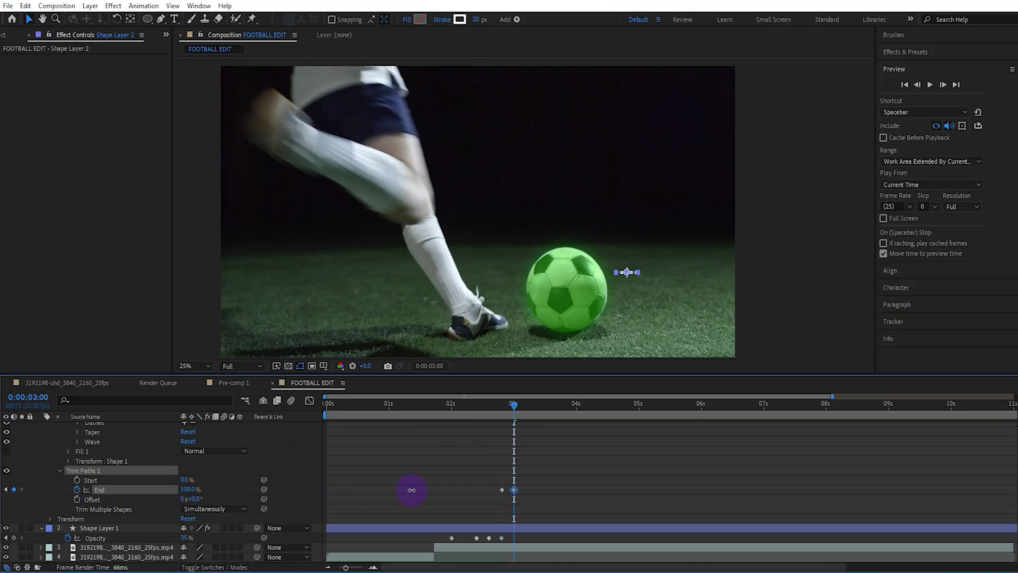
# Apply the Glow effect to the dashed line's layer with a Glow Radius of 45.
pyautogui.click(954, 52)
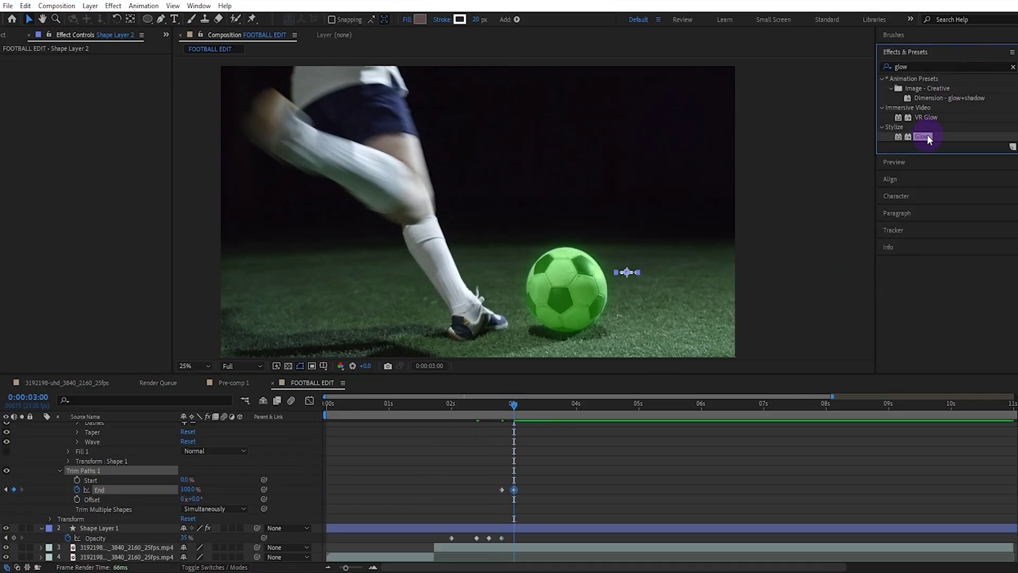
pyautogui.moveTo(927, 137); pyautogui.dragTo(78, 148)
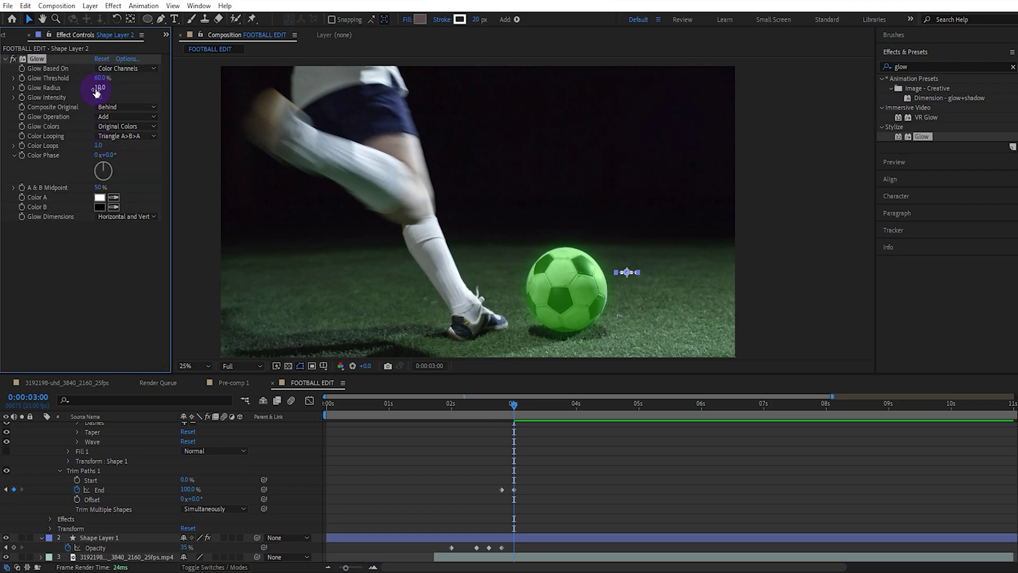
pyautogui.click(96, 89)
pyautogui.click(110, 270)
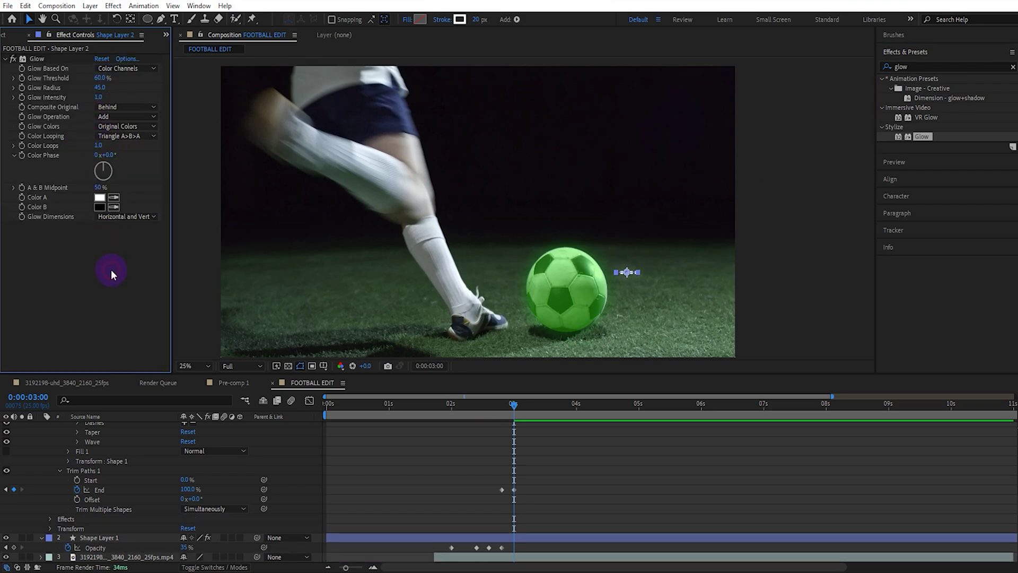
# Add a white text layer reading "weight 0.42 kg" over the footage.
pyautogui.click(174, 19)
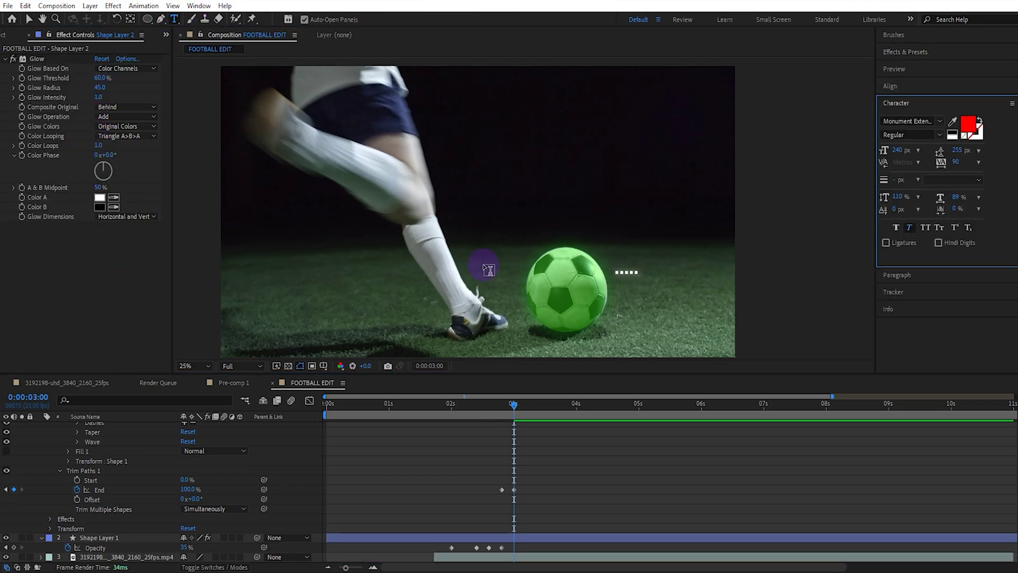
pyautogui.click(501, 212)
pyautogui.write('weight 0.42 kg')
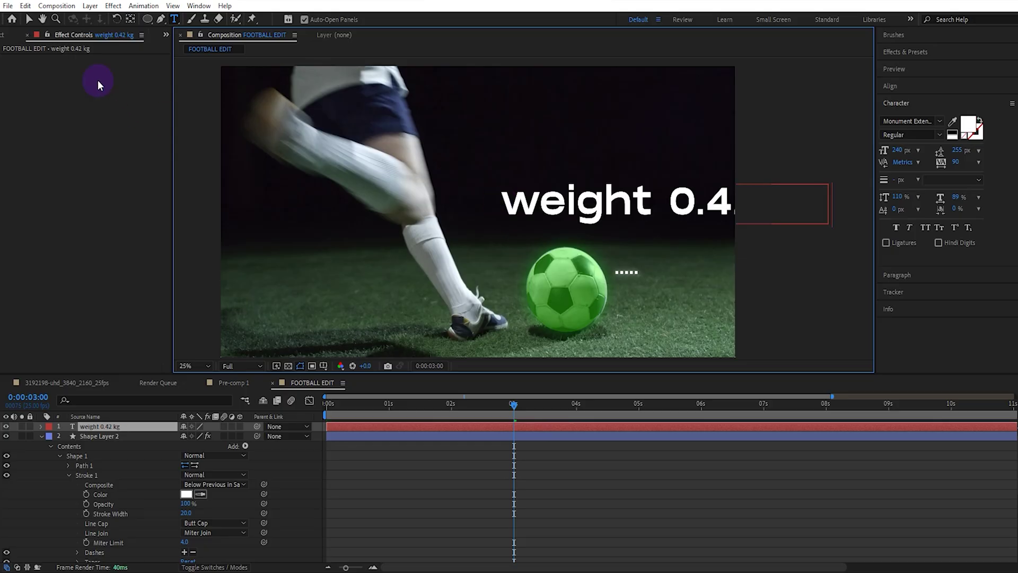
# Scale down the weight text and place it in line with the dashed line, just to its right.
pyautogui.click(28, 20)
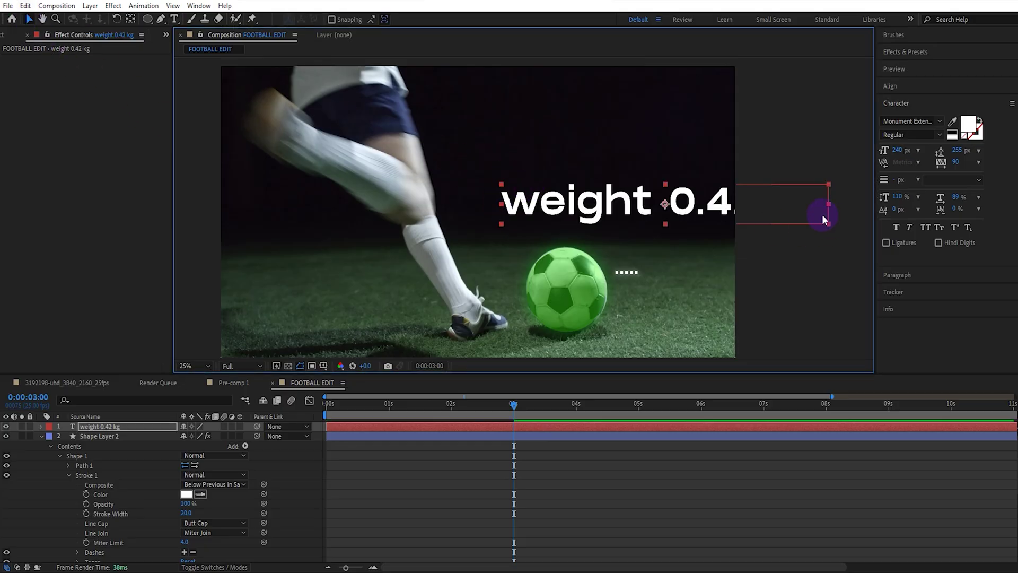
pyautogui.moveTo(821, 214); pyautogui.dragTo(682, 271)
pyautogui.scroll(2, 683, 271)
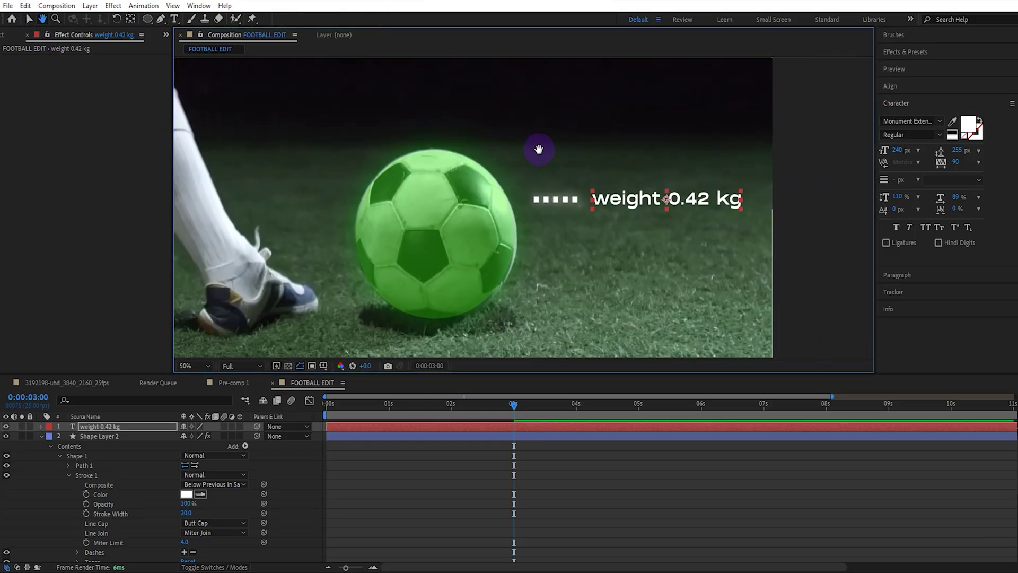
# Apply the Glow effect to the weight text with a Glow Radius of 45.
pyautogui.click(931, 53)
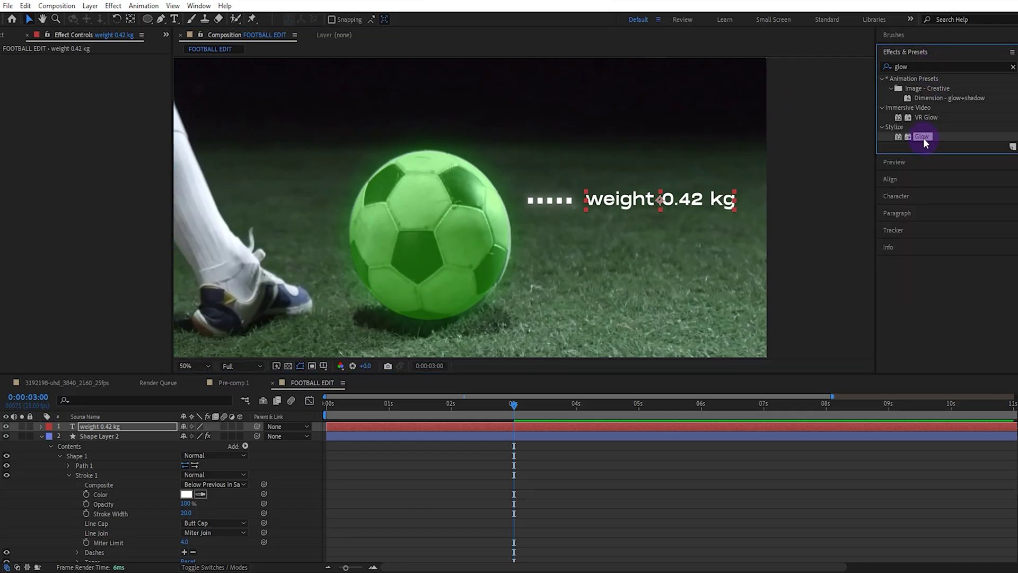
pyautogui.moveTo(923, 138); pyautogui.dragTo(657, 199)
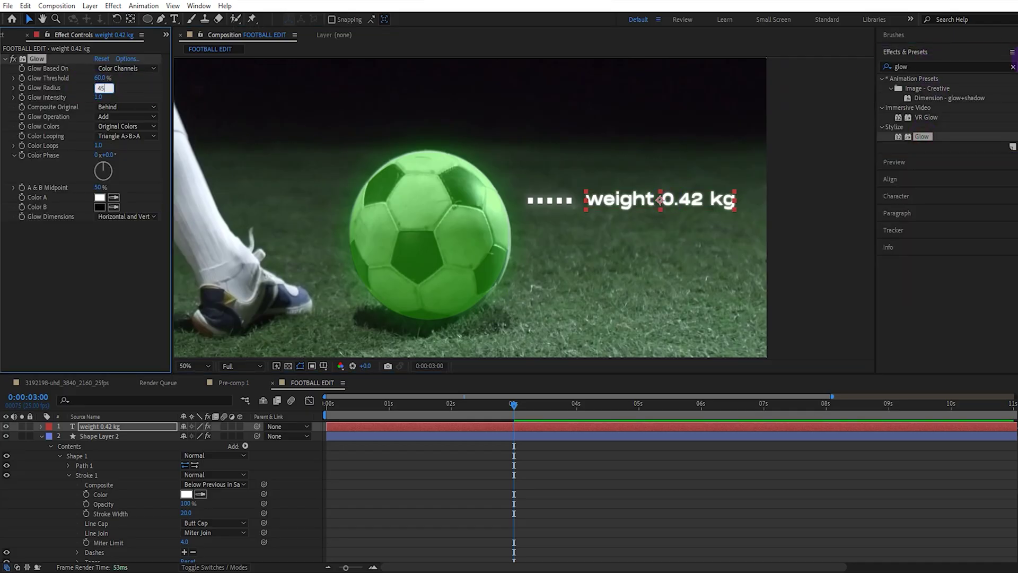
# Find the Typewriter animation preset and apply it to the weight text at 0:00:03:00.
pyautogui.click(1012, 67)
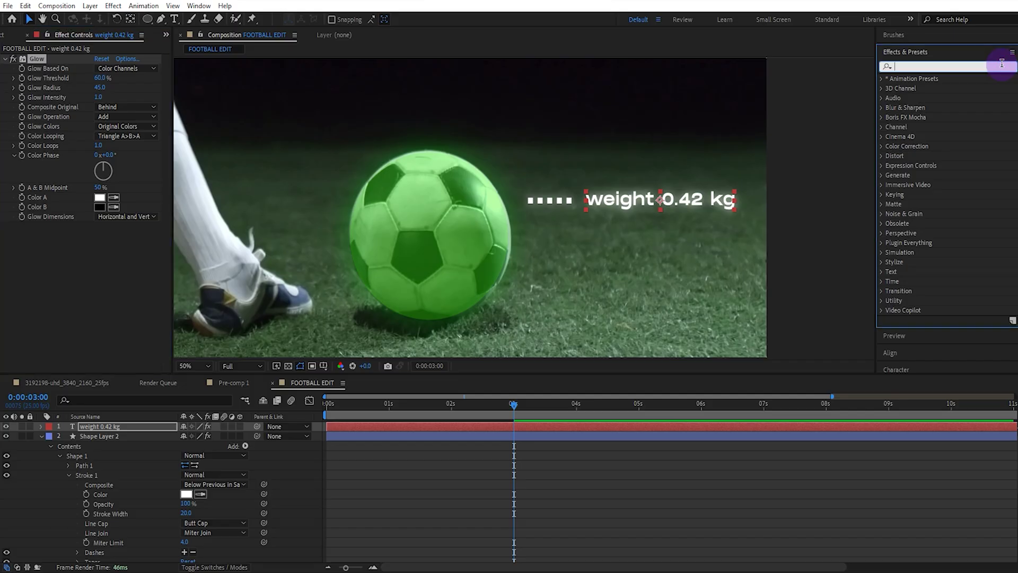
pyautogui.write('typ')
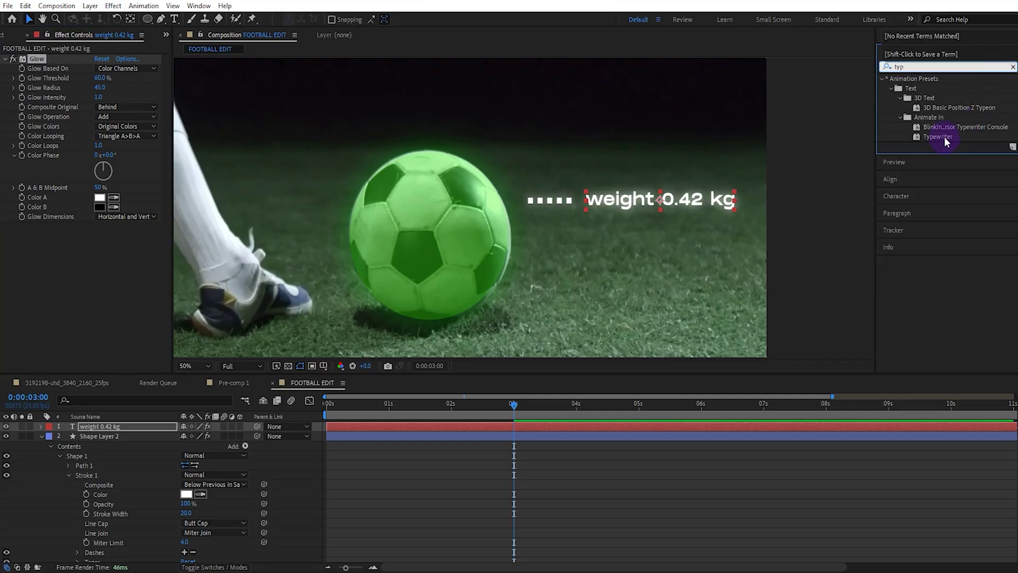
pyautogui.moveTo(938, 136); pyautogui.dragTo(672, 202)
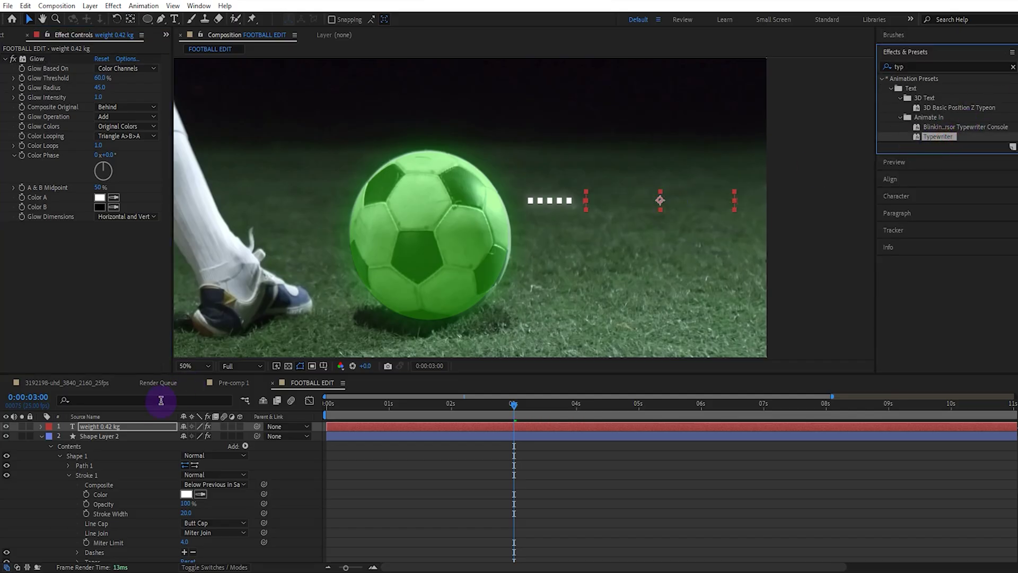
# Shorten the weight text's typewriter animation by moving its final Range Selector Start keyframe to 0:00:04:00, and preview it.
pyautogui.click(157, 427)
pyautogui.press('u')
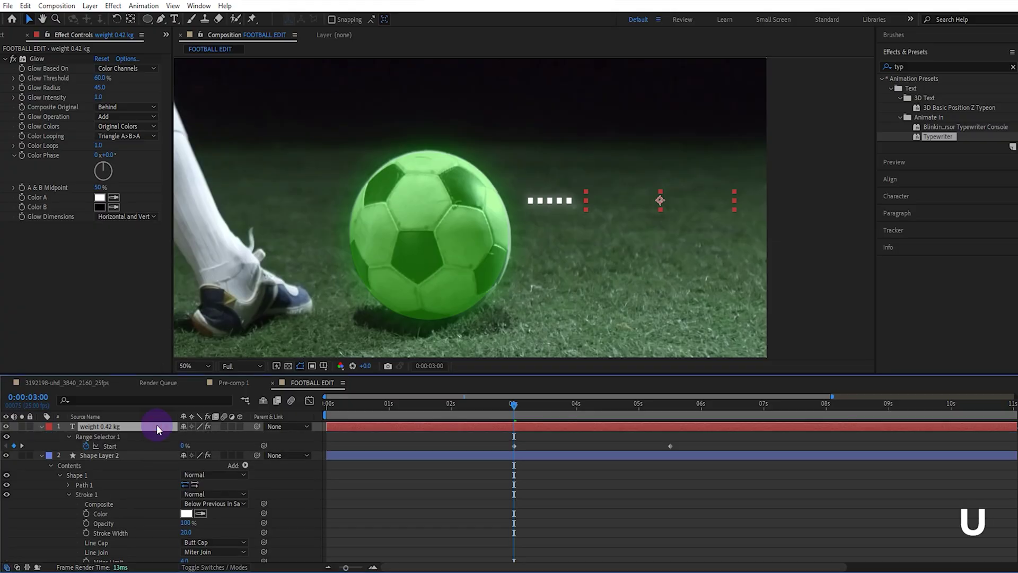
pyautogui.moveTo(583, 407); pyautogui.dragTo(577, 407)
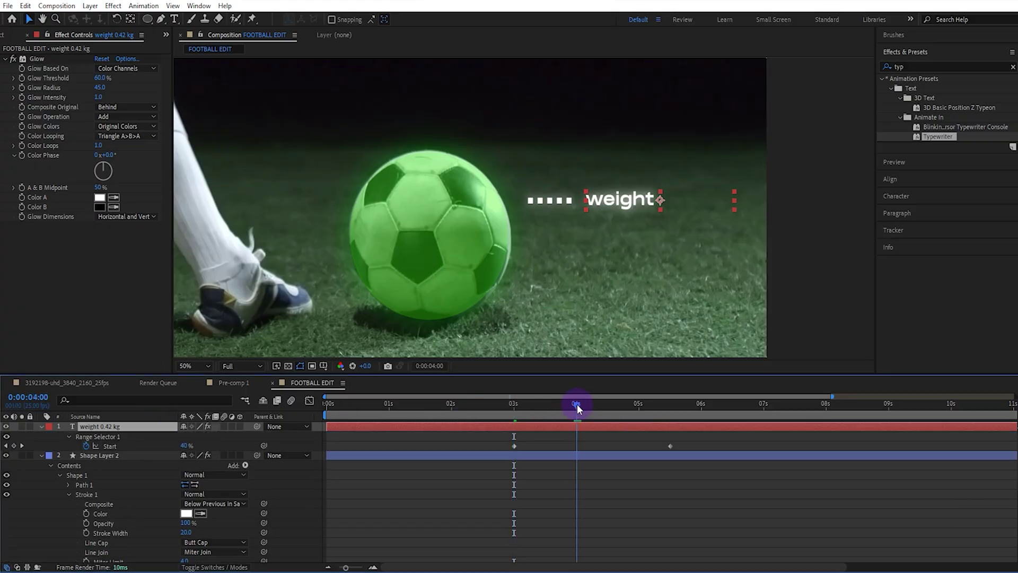
pyautogui.moveTo(669, 449); pyautogui.dragTo(583, 453)
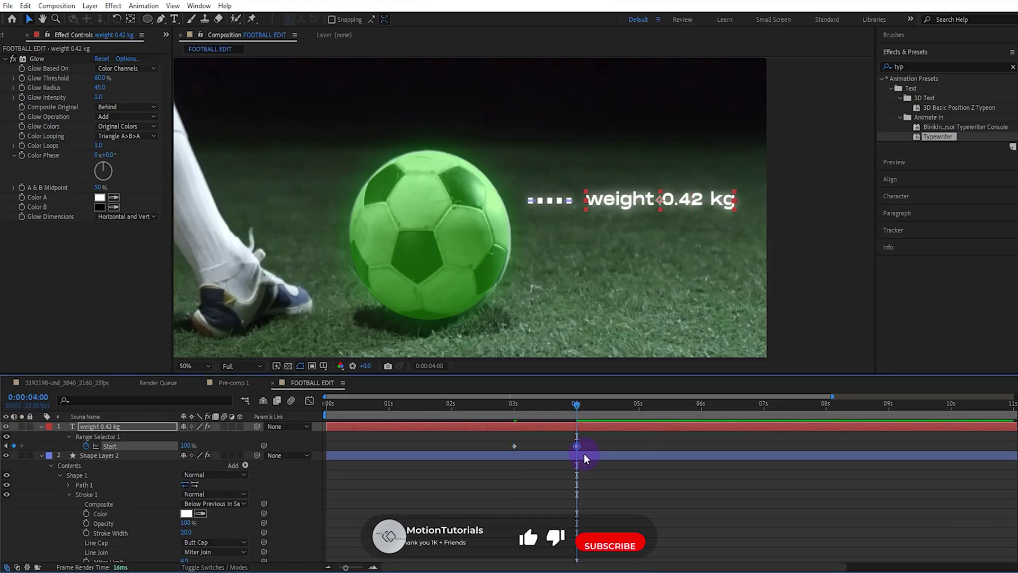
pyautogui.click(440, 408)
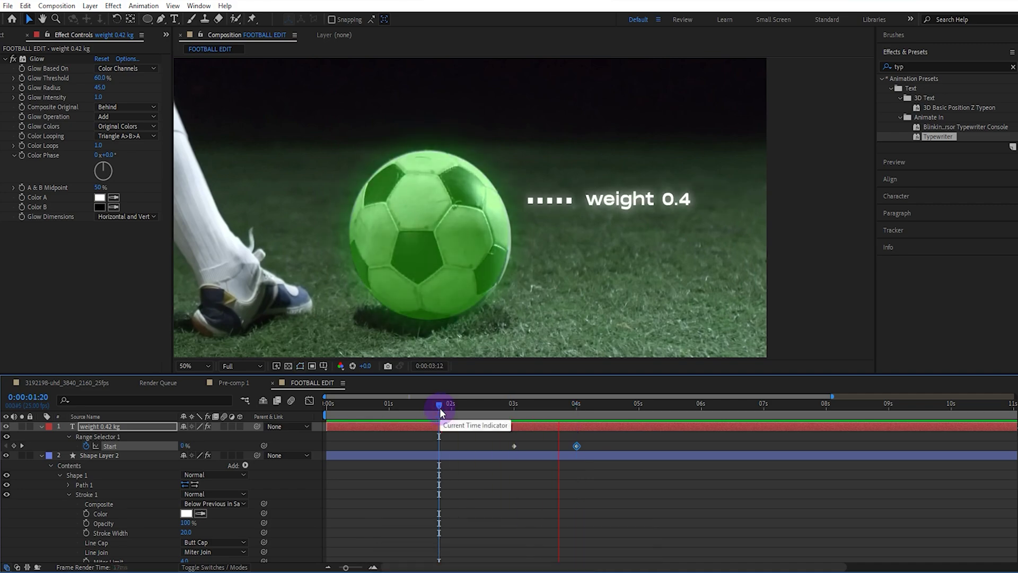
pyautogui.press('space')
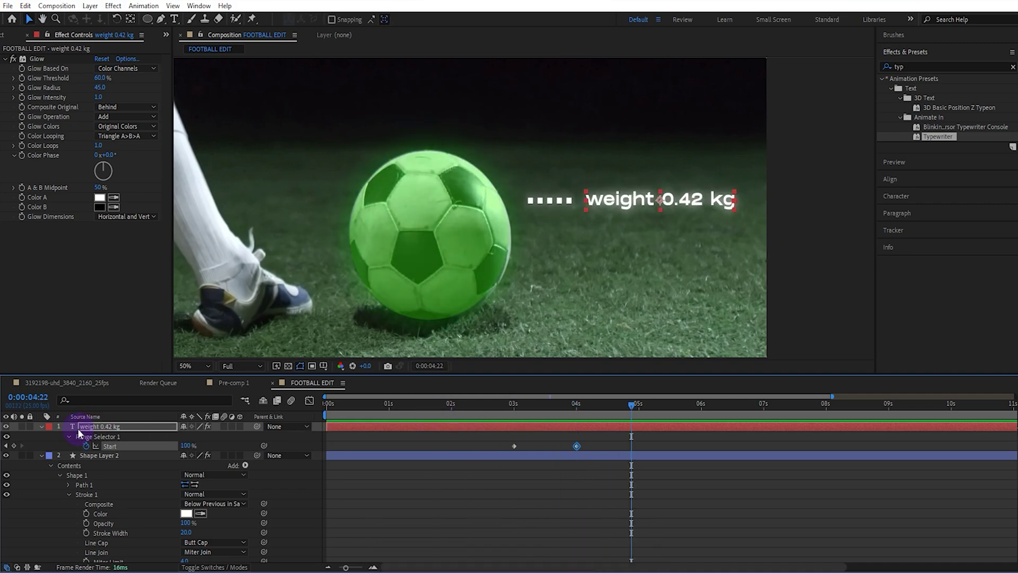
# Duplicate the dashed line and weight text layers together, stack the copies above the originals, and move them just below the first callout.
pyautogui.click(41, 454)
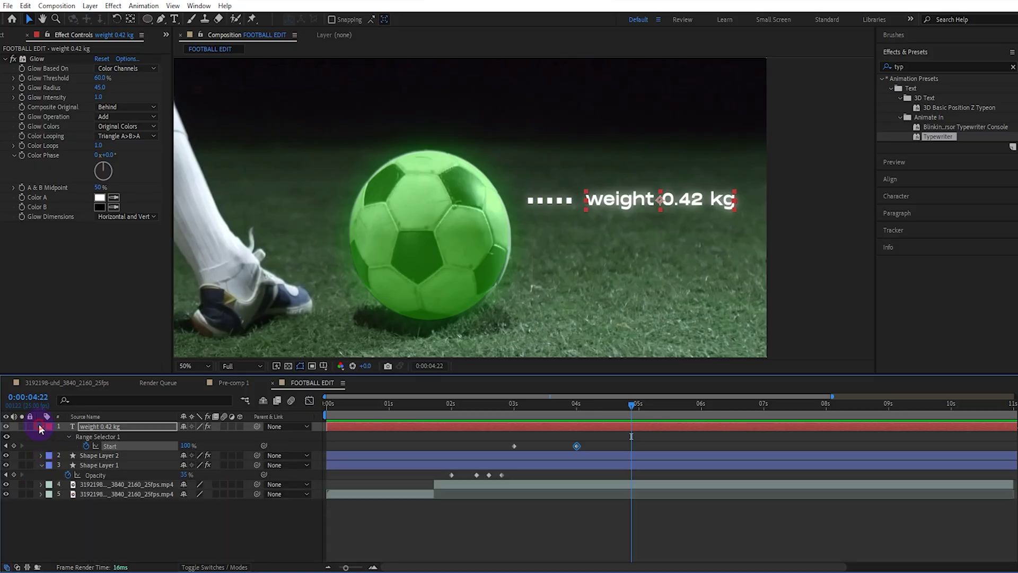
pyautogui.click(41, 428)
pyautogui.click(102, 436)
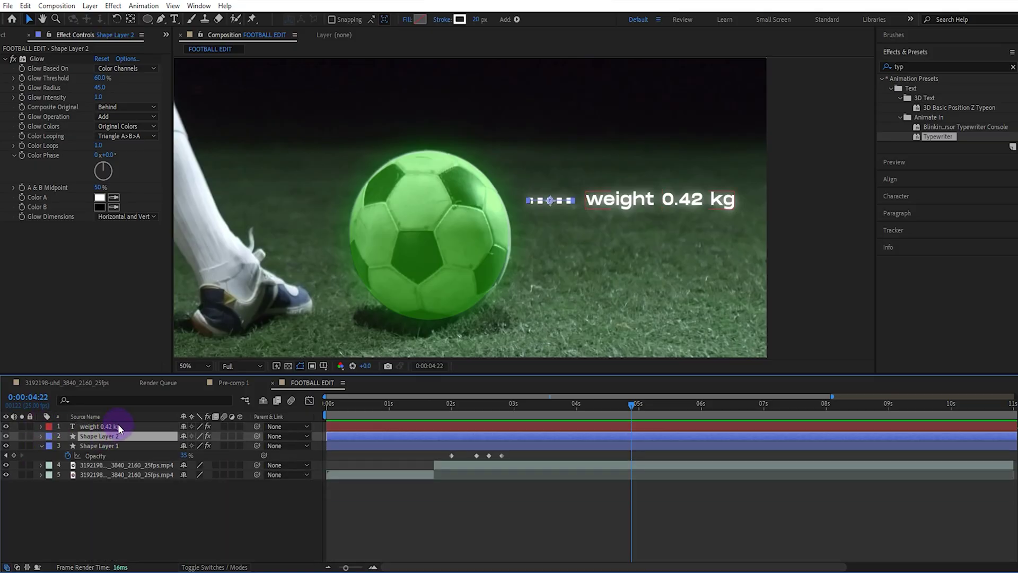
pyautogui.keyDown('ctrl'); pyautogui.click(117, 426); pyautogui.keyUp('ctrl')
pyautogui.hotkey('ctrl', 'd')
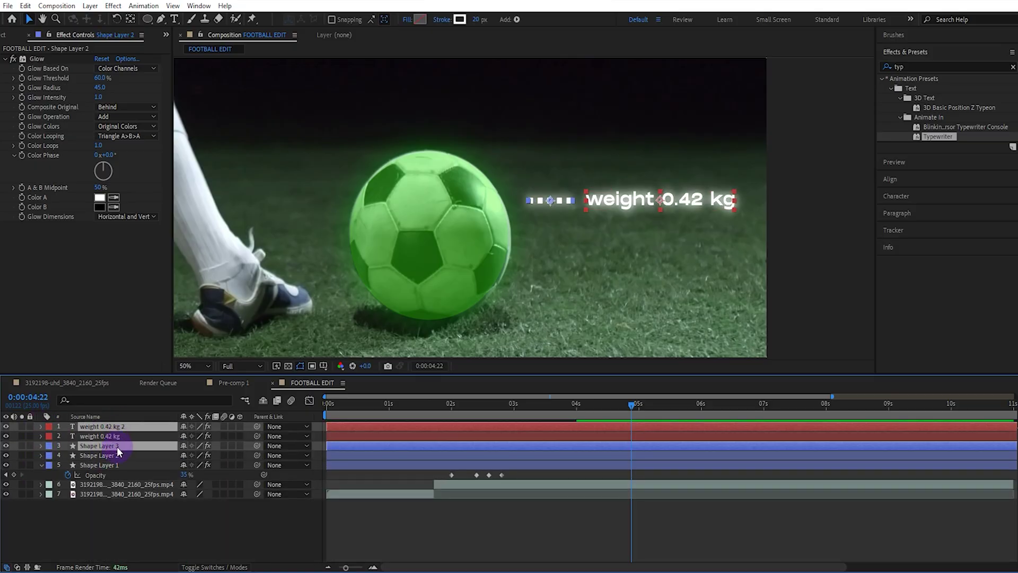
pyautogui.moveTo(116, 447); pyautogui.dragTo(128, 431)
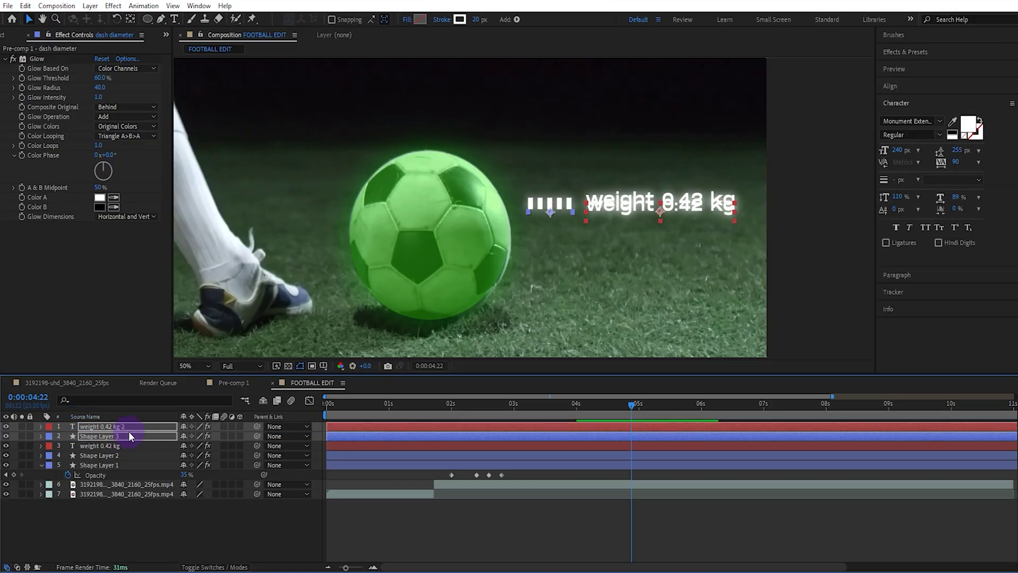
pyautogui.hotkey('shift', 'Down')
pyautogui.hotkey('shift', 'Down')
pyautogui.hotkey('shift', 'Down')
pyautogui.hotkey('shift', 'Down')
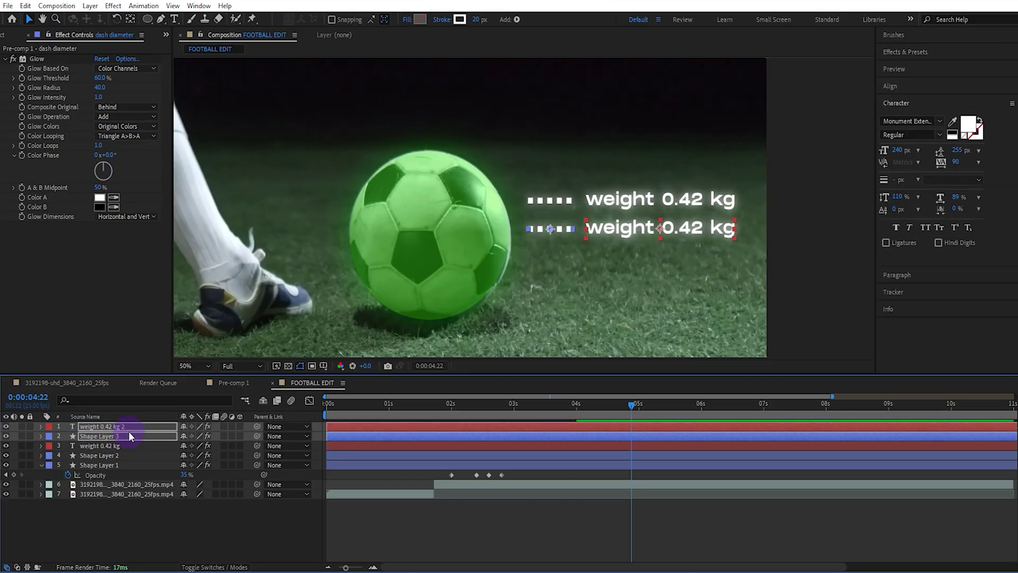
# Fade out the green ball highlight by adding an Opacity keyframe at 0:00:03:20 and setting Opacity to 0% at 0:00:04:00.
pyautogui.click(126, 454)
pyautogui.click(136, 465)
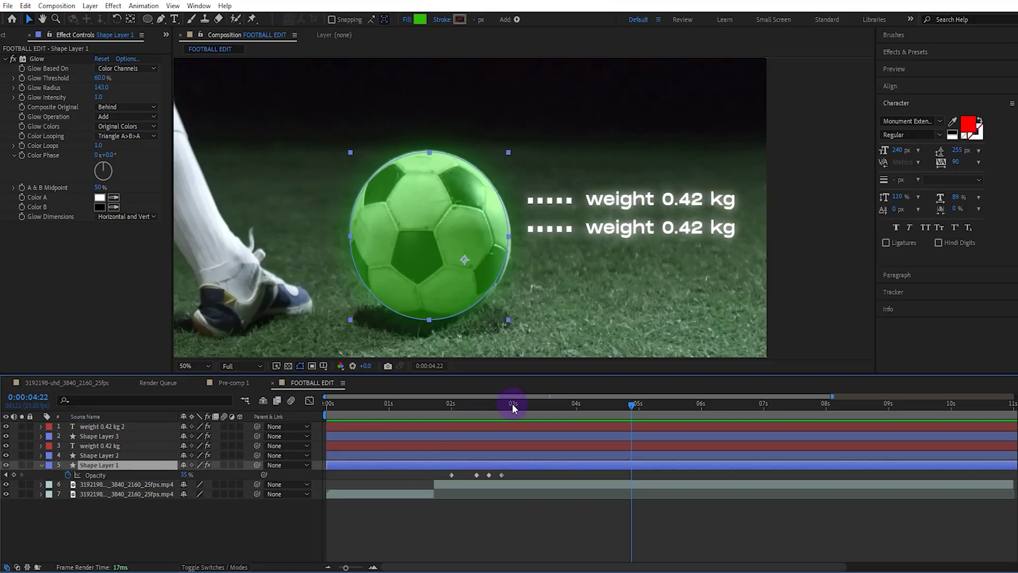
pyautogui.moveTo(513, 407); pyautogui.dragTo(563, 421)
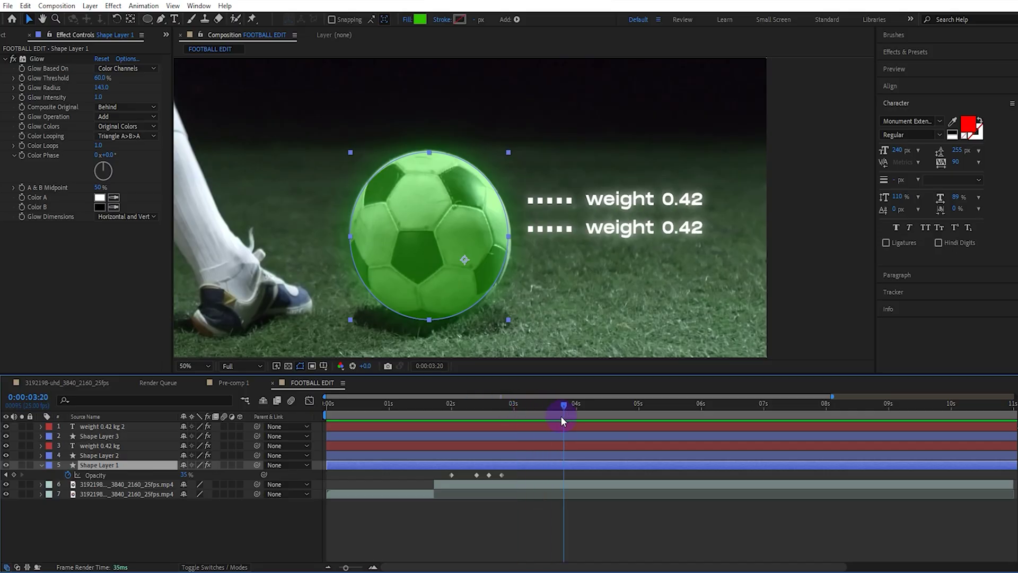
pyautogui.click(15, 474)
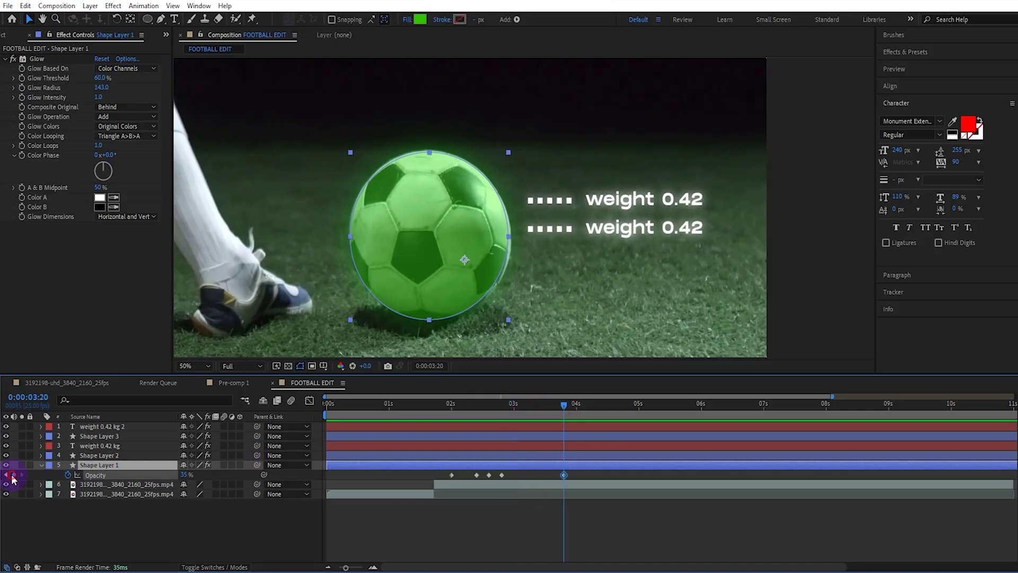
pyautogui.click(577, 406)
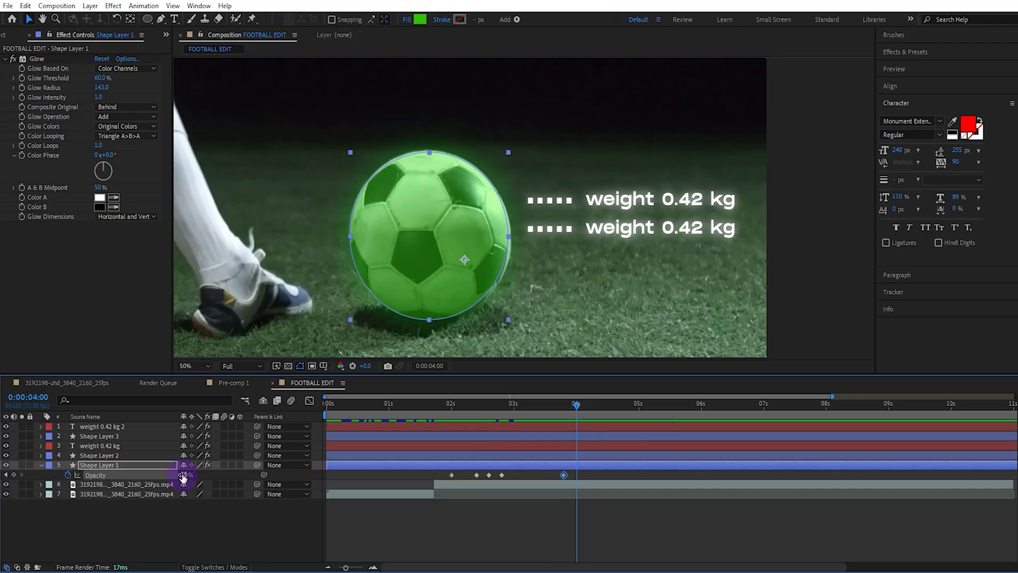
pyautogui.write('0')
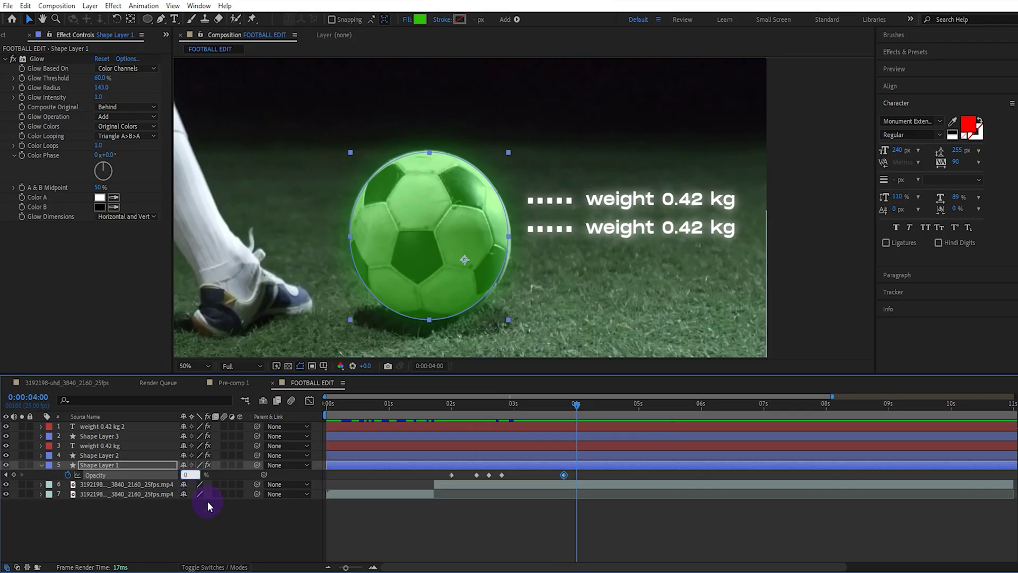
pyautogui.press('Return')
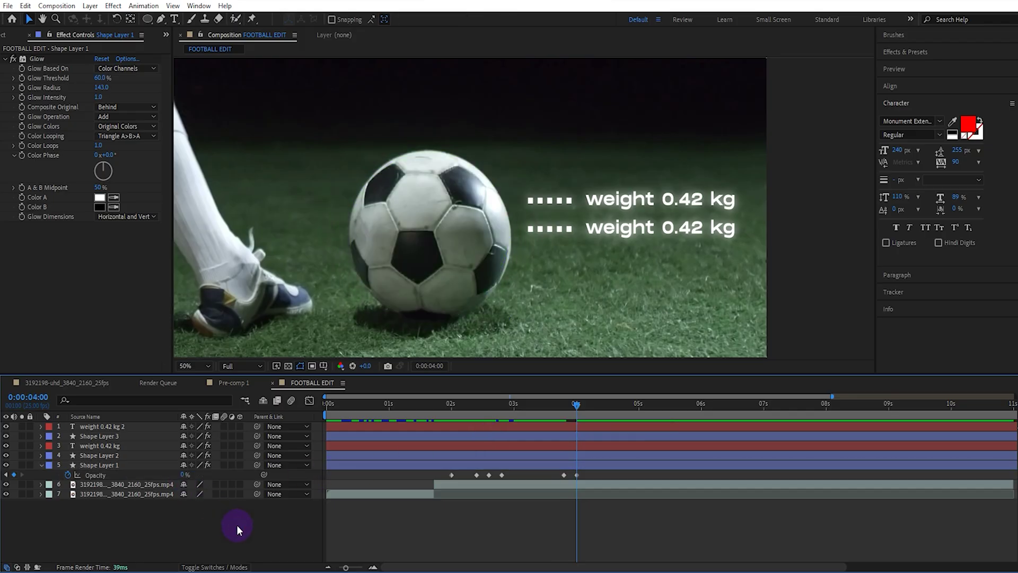
# Draw an unfilled circle about 595 px across near the ball and give its stroke dashes of 45.
pyautogui.click(148, 20)
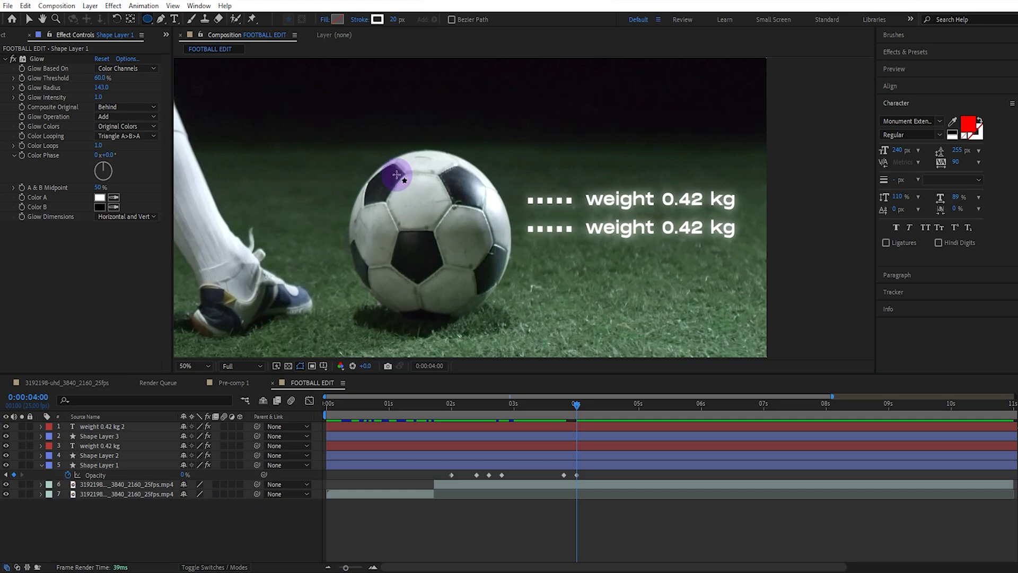
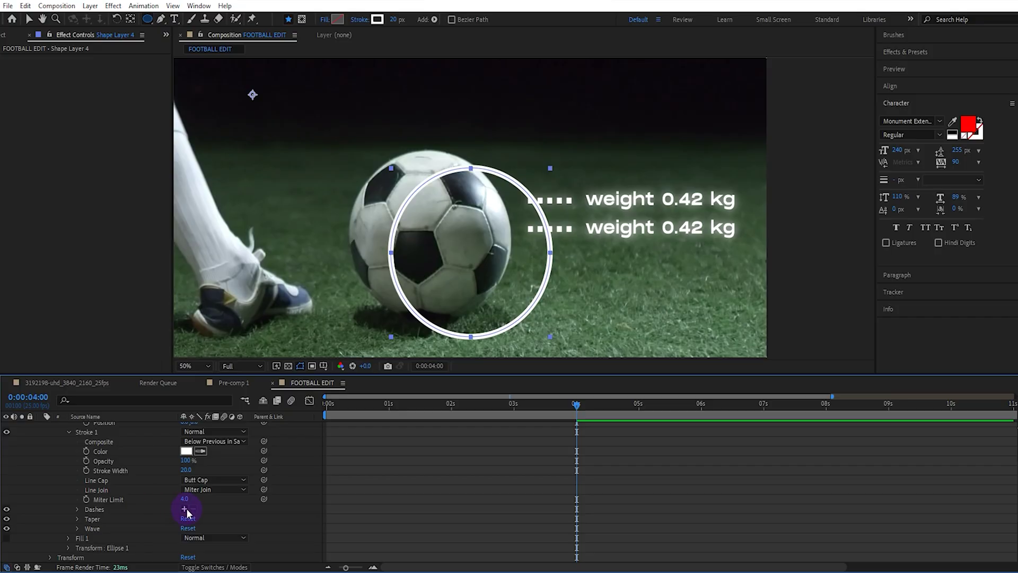
pyautogui.click(185, 508)
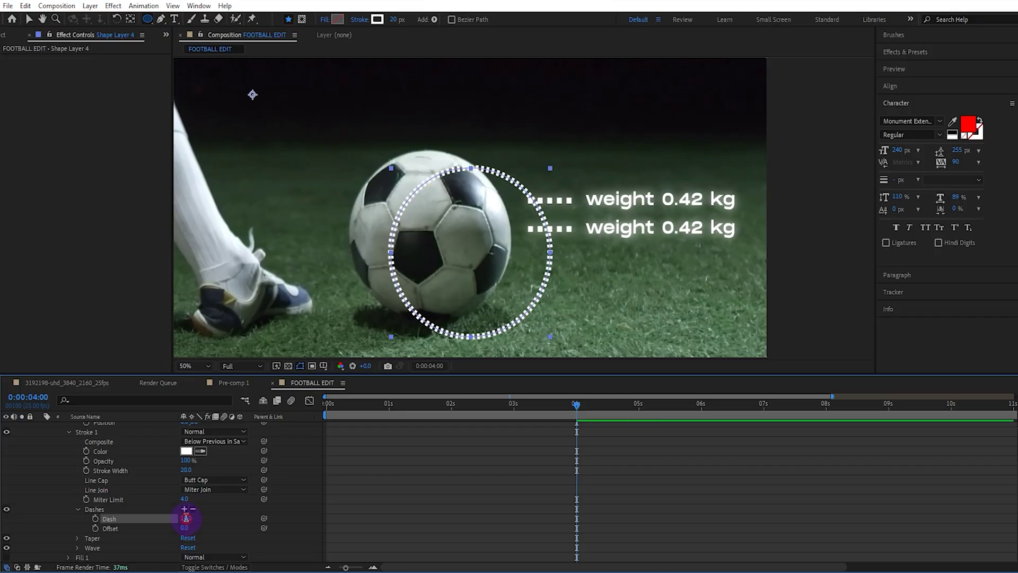
pyautogui.click(186, 518)
pyautogui.write('45')
pyautogui.press('Return')
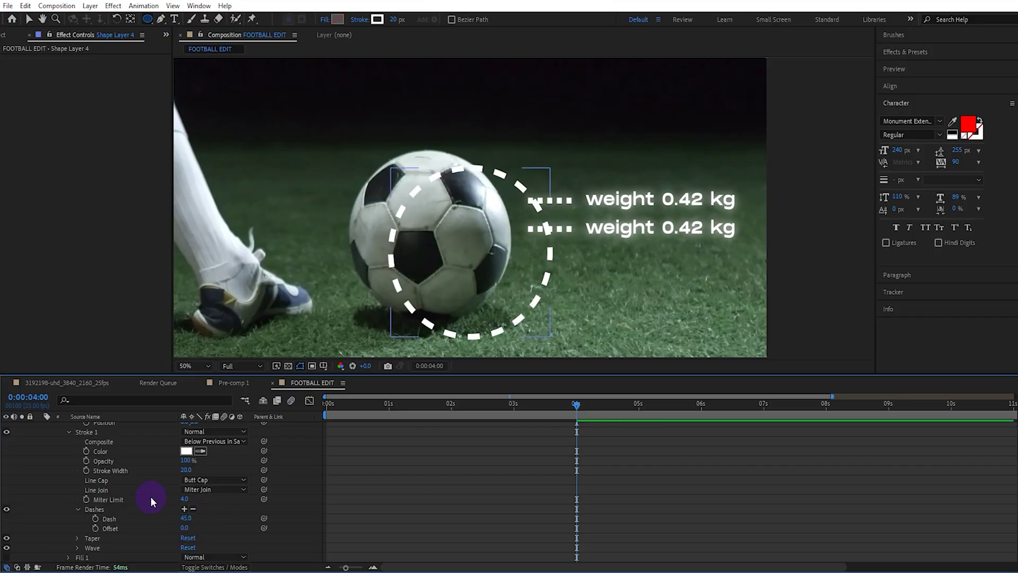
# Change the dashed circle's stroke color to bright green.
pyautogui.scroll(3, 143, 492)
pyautogui.click(185, 504)
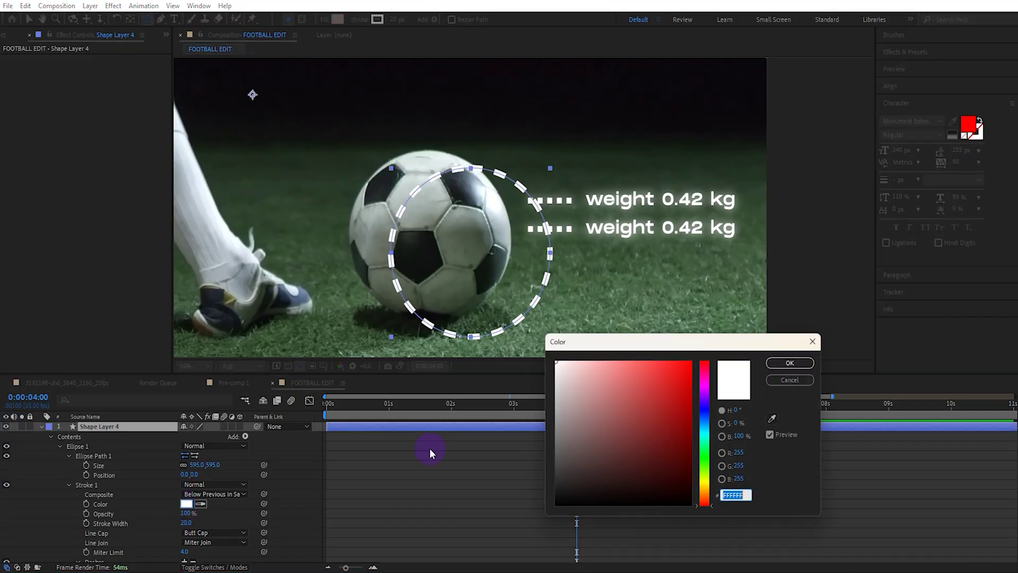
pyautogui.moveTo(689, 367); pyautogui.dragTo(710, 354)
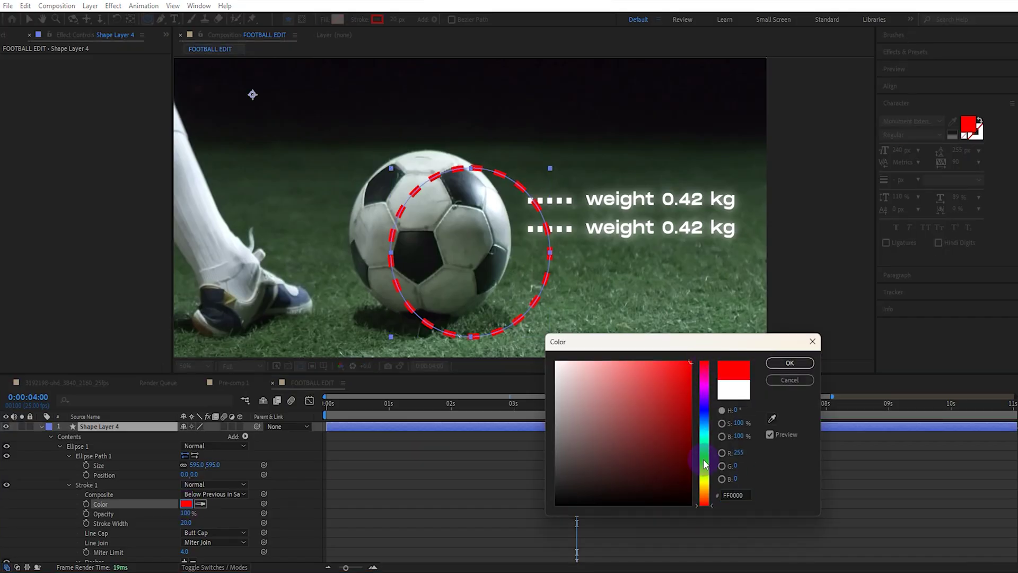
pyautogui.moveTo(705, 466)
pyautogui.mouseDown()
pyautogui.moveTo(707, 479)
pyautogui.moveTo(709, 466)
pyautogui.mouseUp()
pyautogui.click(783, 366)
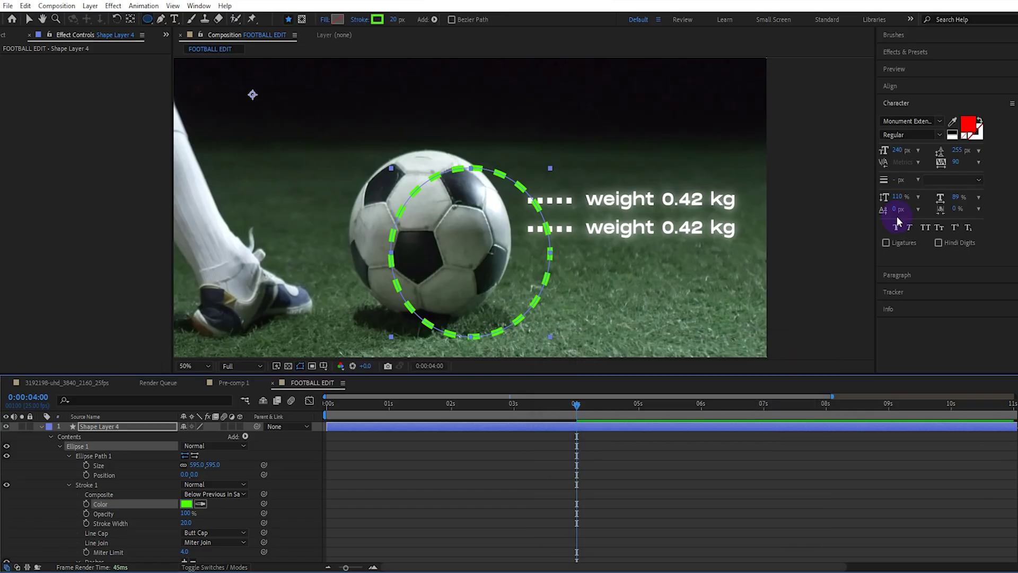
# Apply the Glow effect to the dashed circle with a Glow Radius of 45.
pyautogui.click(945, 53)
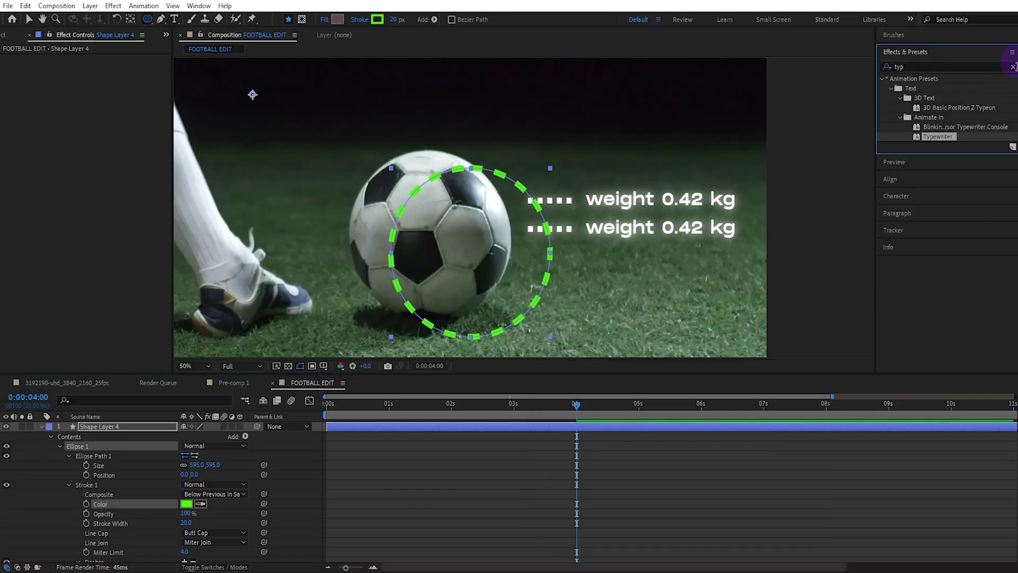
pyautogui.click(992, 65)
pyautogui.write('glo')
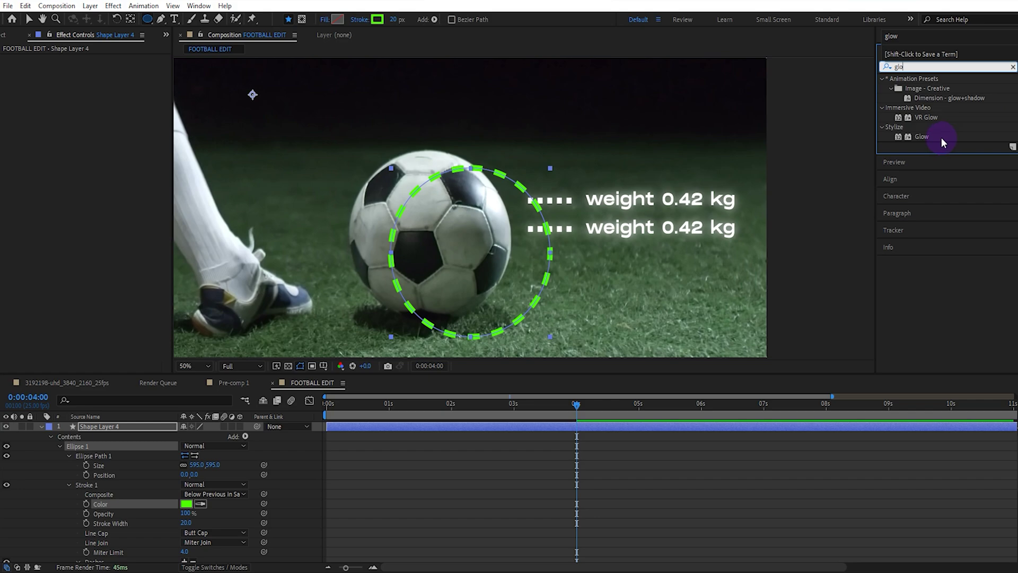
pyautogui.moveTo(922, 137); pyautogui.dragTo(125, 177)
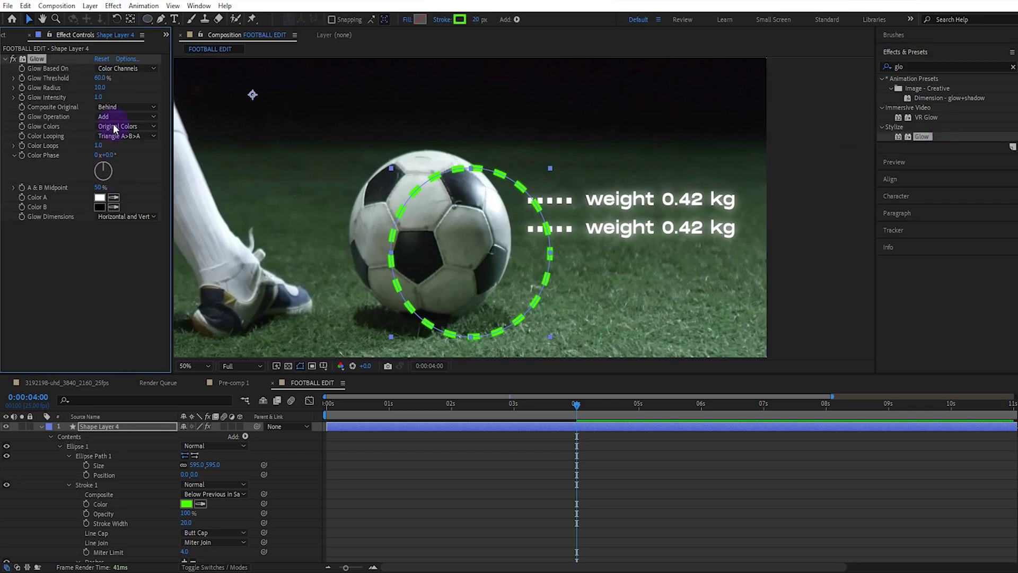
pyautogui.click(99, 89)
pyautogui.write('45')
pyautogui.click(97, 256)
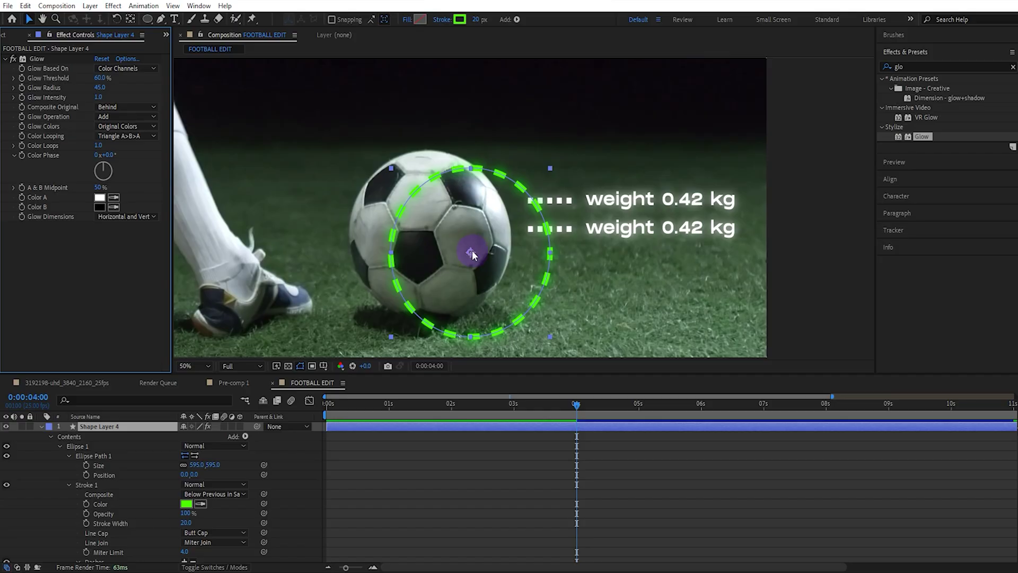
# Align the dashed circle with the ball and keyframe its Rotation and an Opacity of 0% at 0:00:04:00.
pyautogui.moveTo(474, 255); pyautogui.dragTo(430, 237)
pyautogui.click(139, 425)
pyautogui.press('t')
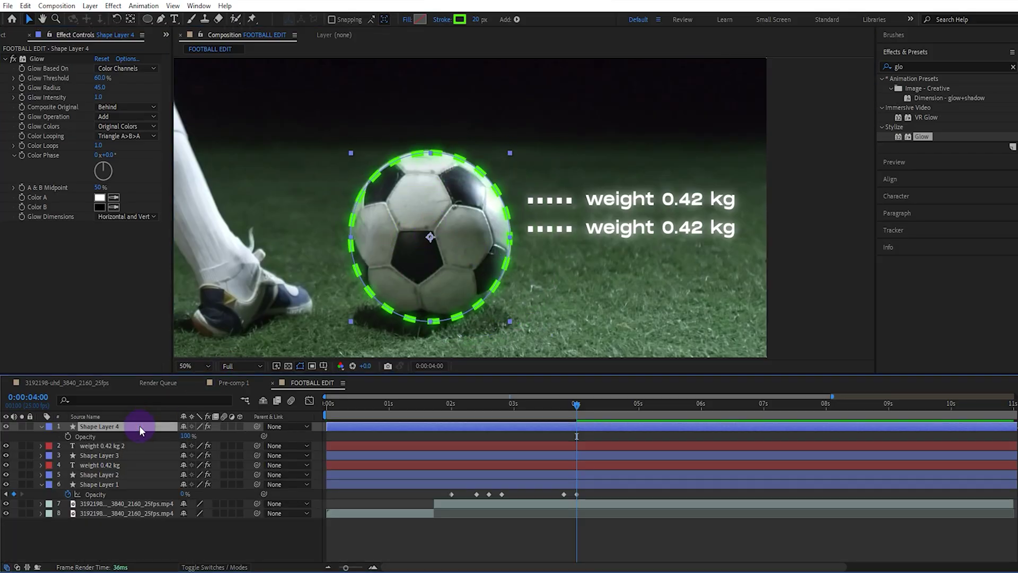
pyautogui.hotkey('shift', 'r')
pyautogui.click(69, 436)
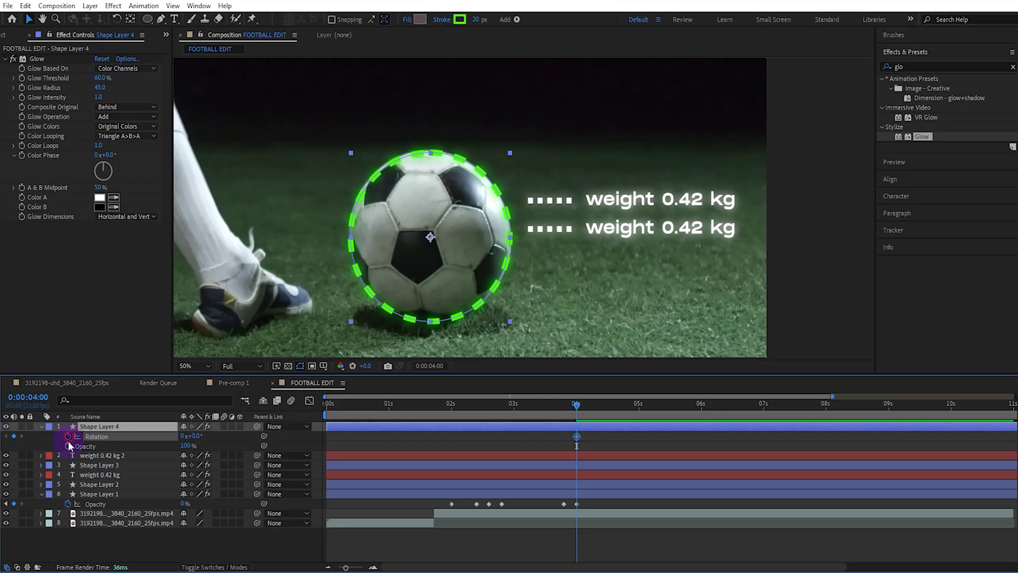
pyautogui.click(68, 445)
pyautogui.click(185, 446)
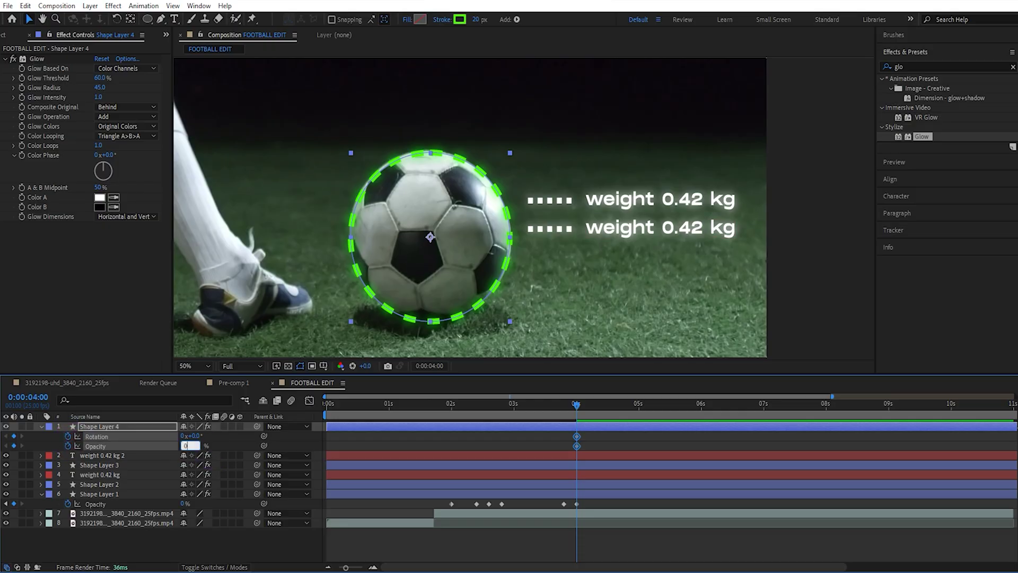
pyautogui.write('0')
pyautogui.press('Return')
# Set the dashed circle's Opacity to 100% at 0:00:04:10.
pyautogui.moveTo(526, 409); pyautogui.dragTo(600, 400)
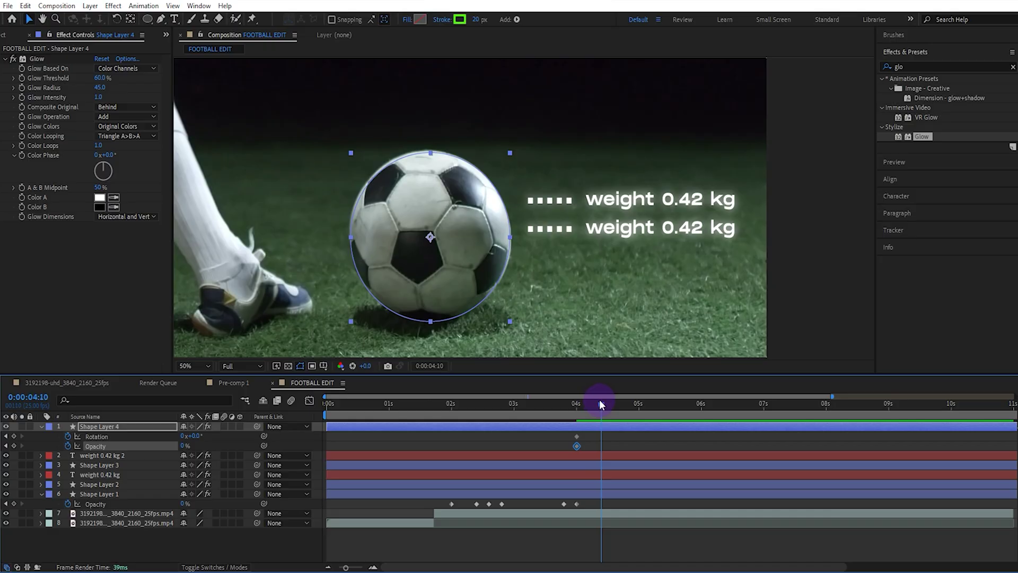
pyautogui.click(184, 446)
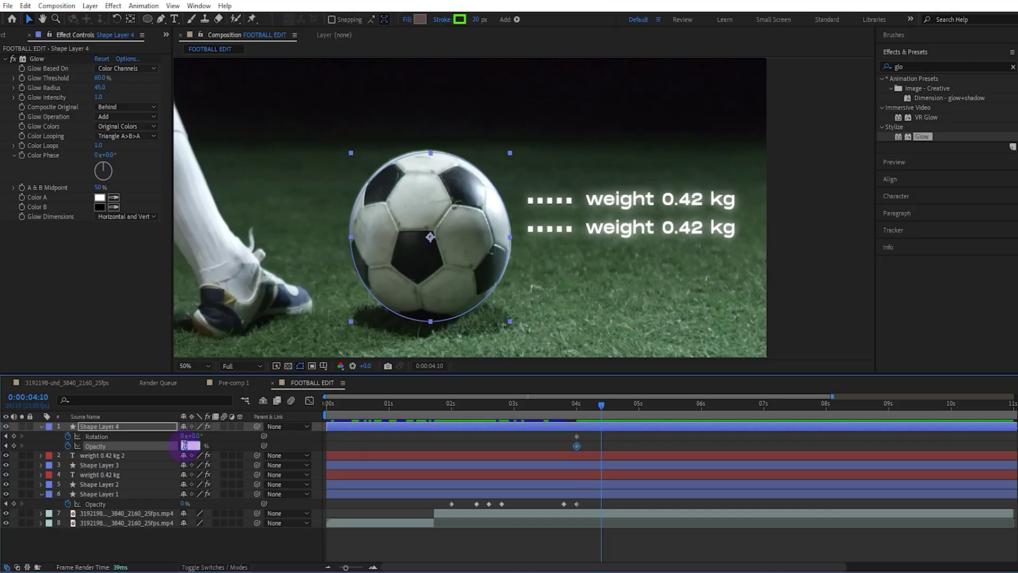
pyautogui.write('100')
# Set the dashed circle's Rotation to 45° at 0:00:06:00.
pyautogui.click(699, 407)
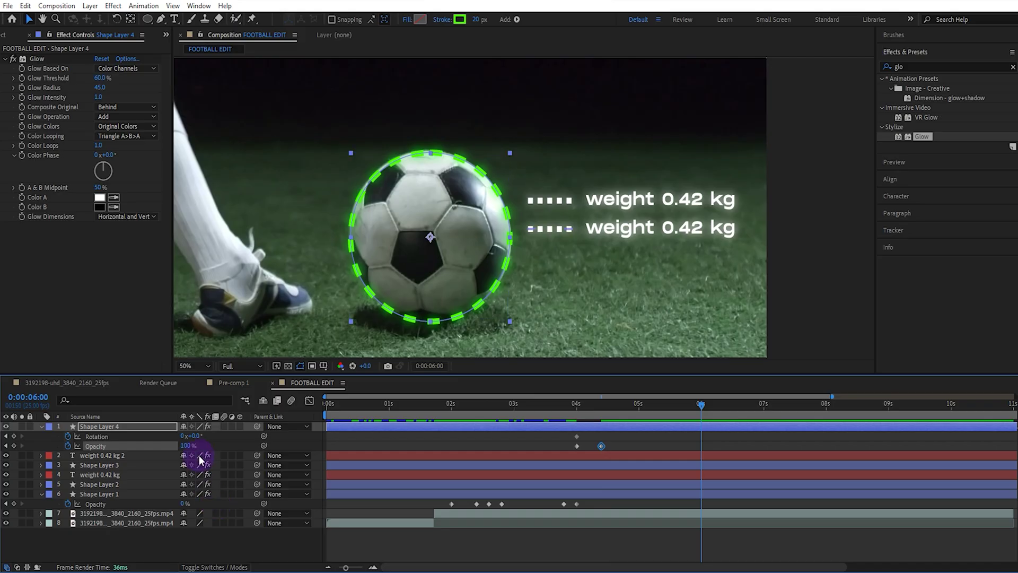
pyautogui.click(193, 435)
pyautogui.write('45')
pyautogui.press('Return')
# Replace the lower callout's text with "diameter 0.68 m" at 0:00:04:10.
pyautogui.moveTo(701, 407)
pyautogui.mouseDown()
pyautogui.moveTo(589, 408)
pyautogui.moveTo(724, 408)
pyautogui.moveTo(566, 413)
pyautogui.moveTo(599, 411)
pyautogui.mouseUp()
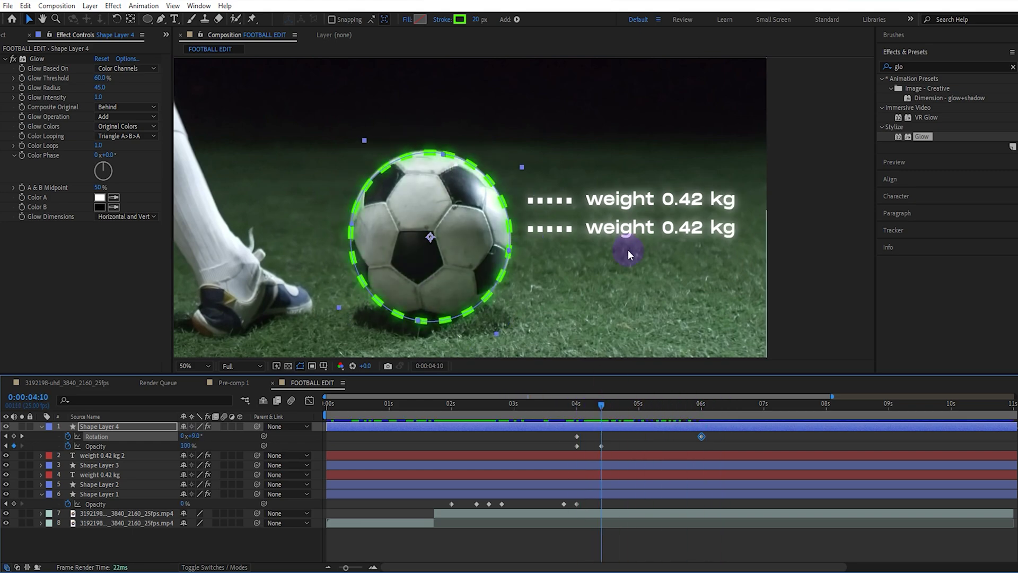
pyautogui.doubleClick(635, 229)
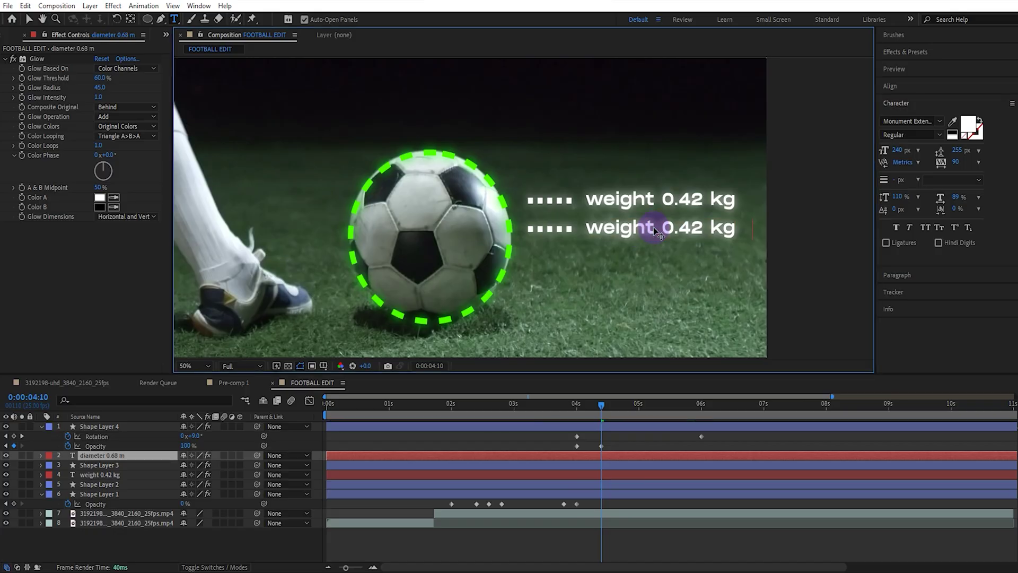
# Finish entering "diameter 0.68 m" as the lower callout's text and preview the composition from 0:00:01:23.
pyautogui.write('diameter 0.68 m')
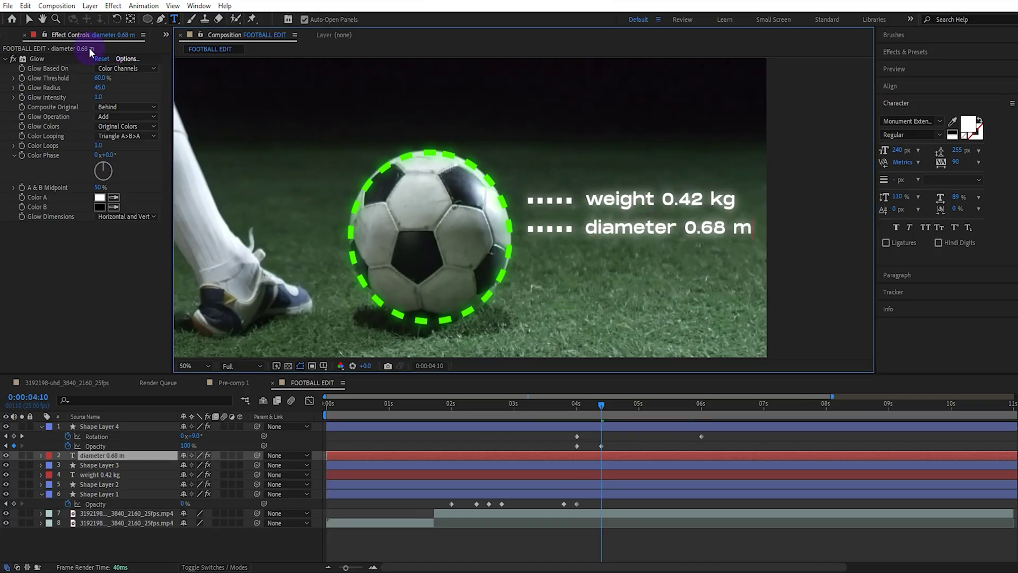
pyautogui.click(28, 19)
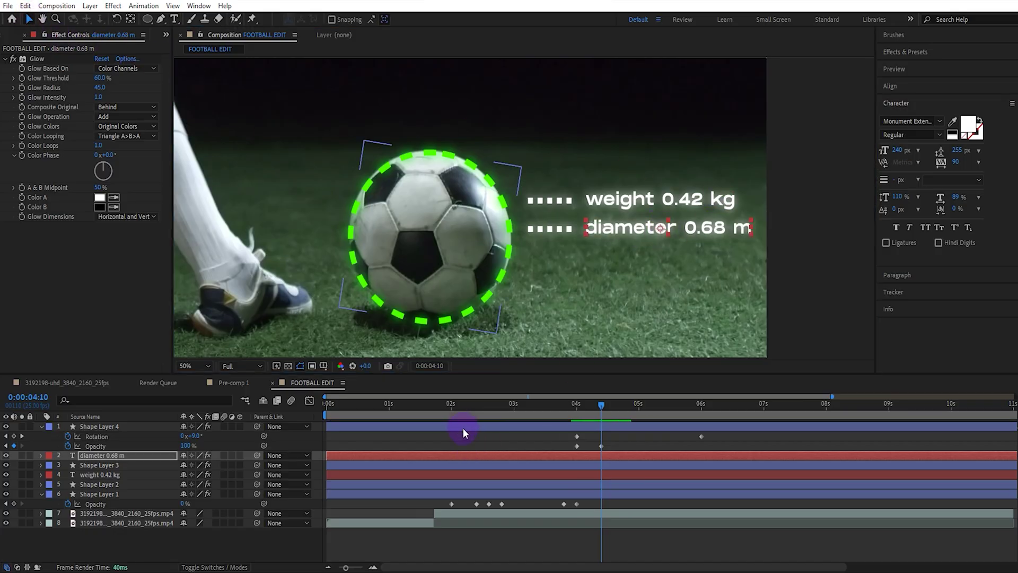
pyautogui.click(447, 406)
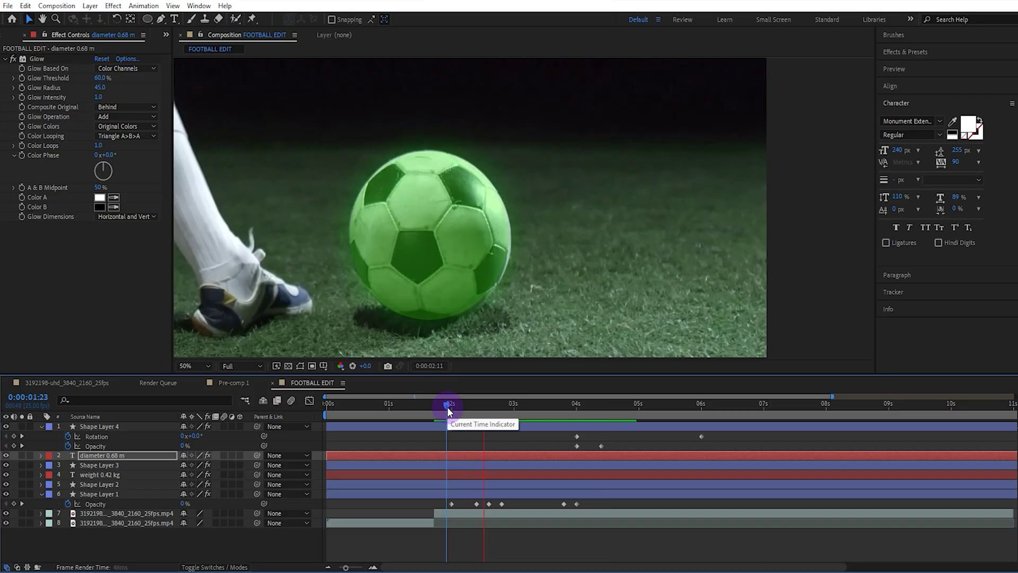
pyautogui.press('space')
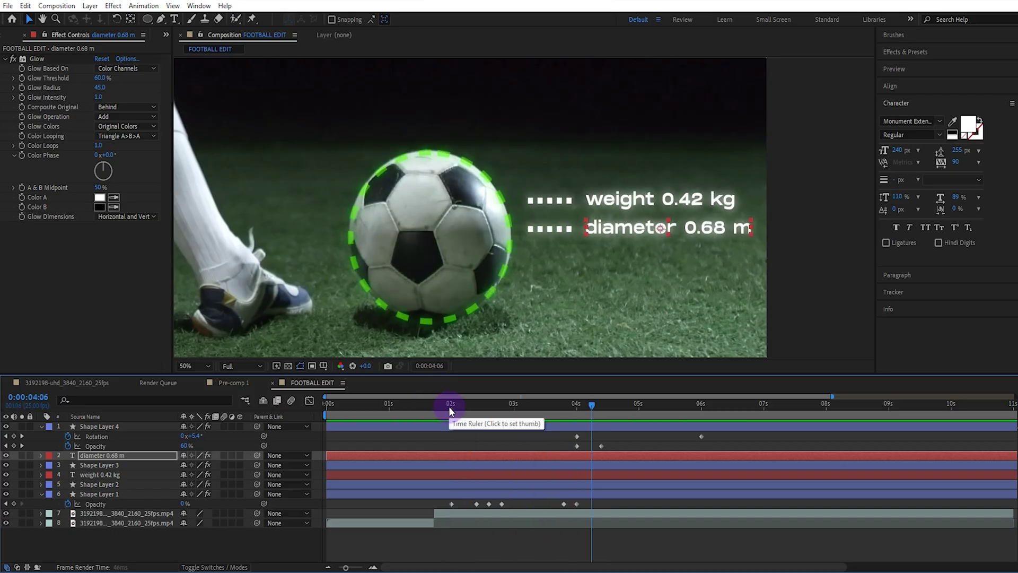
# Shift the diameter text and its dashed line layers so the line animation starts at 0:00:04:10, and preview from 0:00:03:18.
pyautogui.moveTo(590, 406); pyautogui.dragTo(601, 406)
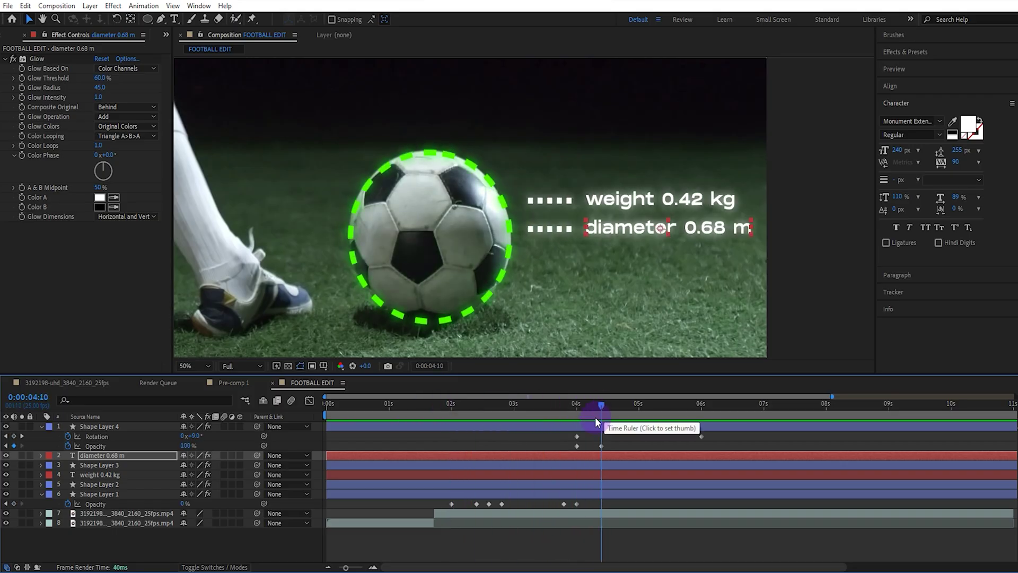
pyautogui.click(125, 464)
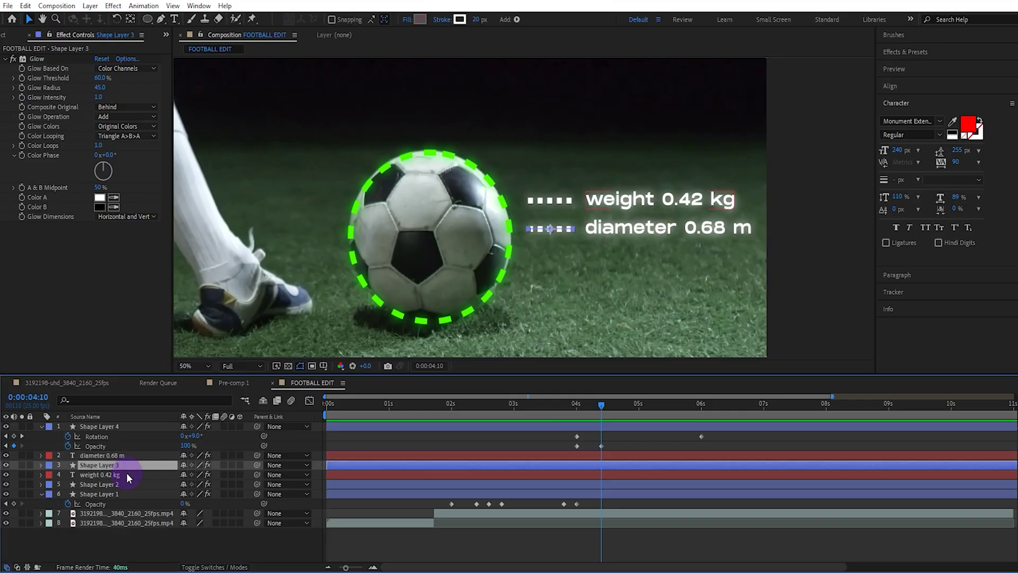
pyautogui.keyDown('ctrl'); pyautogui.click(126, 456); pyautogui.keyUp('ctrl')
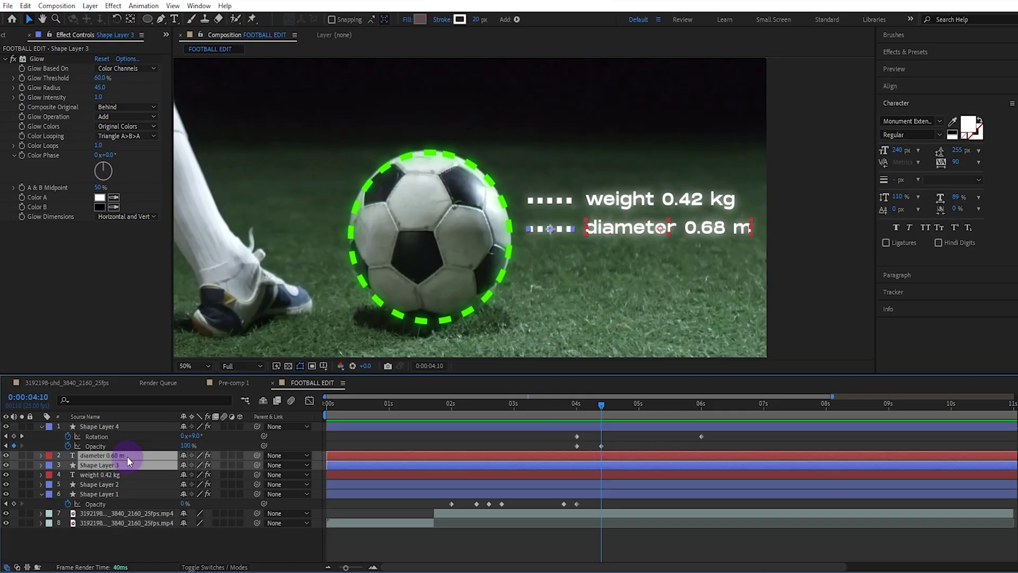
pyautogui.press('u')
pyautogui.moveTo(518, 482); pyautogui.dragTo(618, 484)
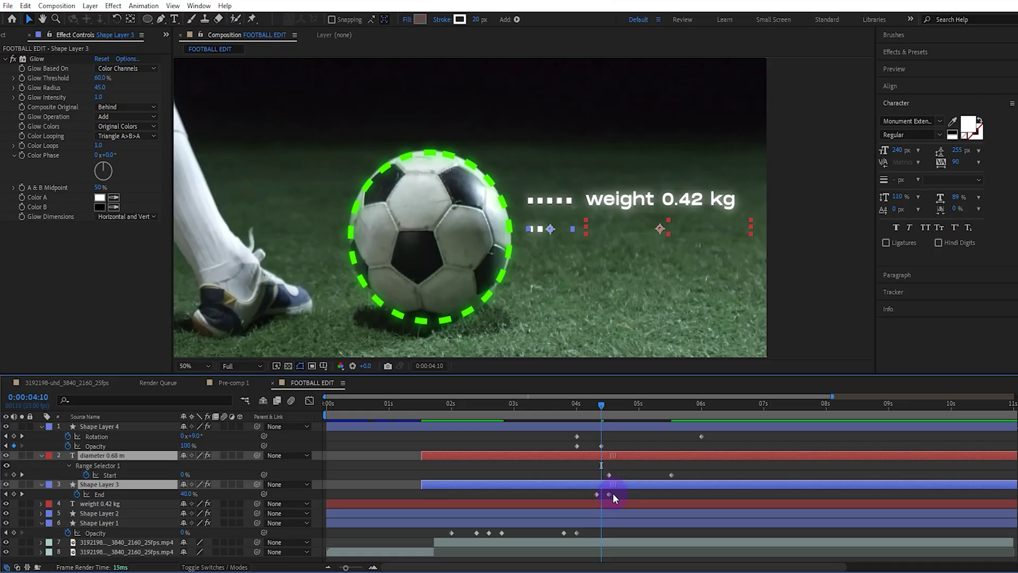
pyautogui.click(559, 404)
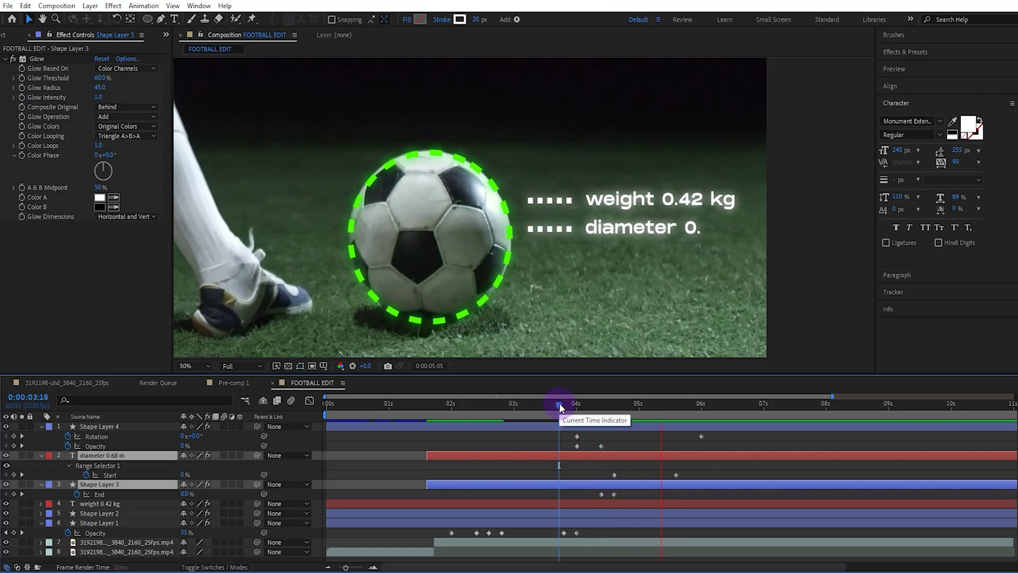
# Show the composition grid and draw a V-shaped arrow with the Pen tool on the ball's upper light panel.
pyautogui.click(324, 365)
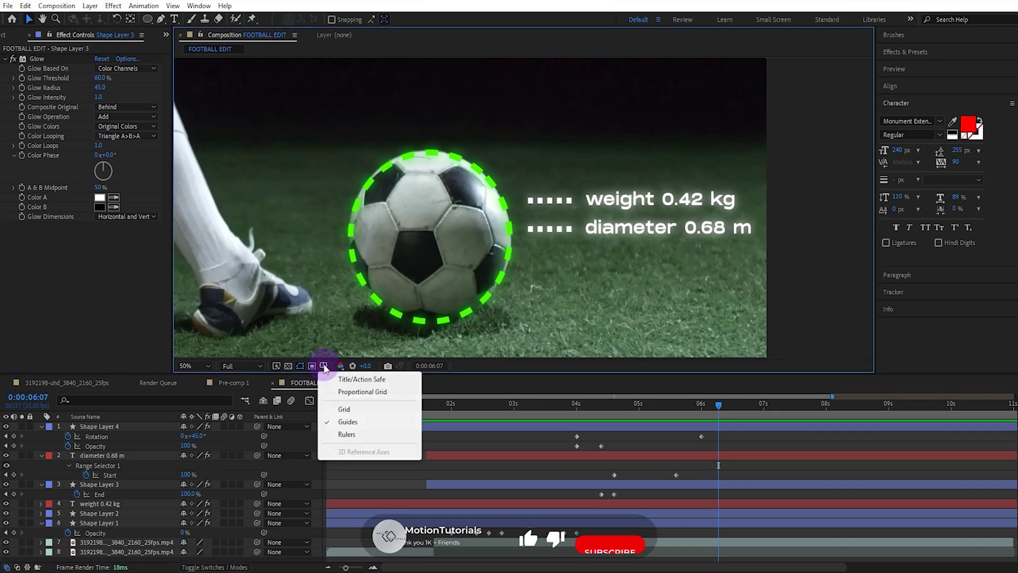
pyautogui.click(341, 409)
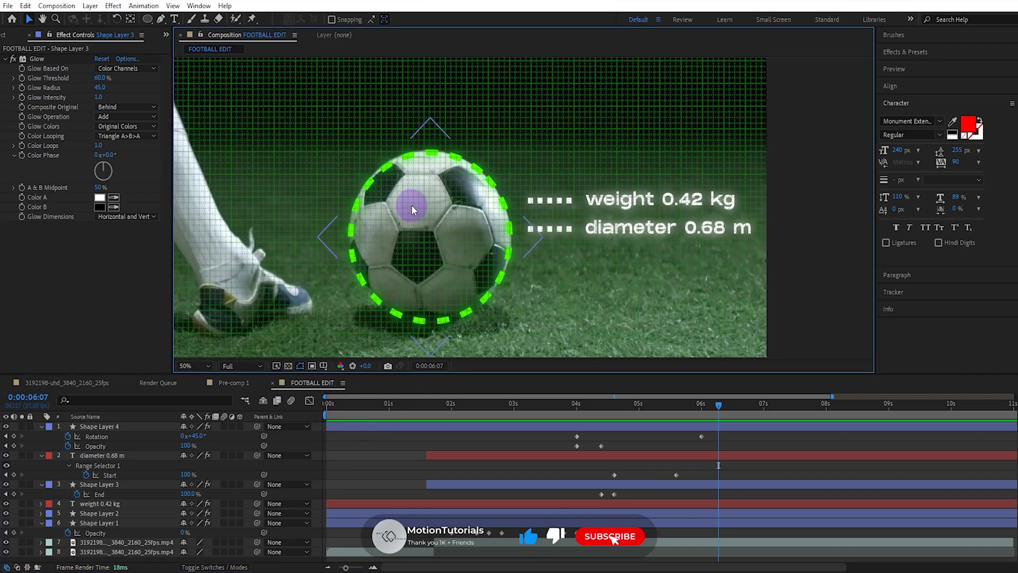
pyautogui.press('/')
pyautogui.press('h')
pyautogui.moveTo(379, 211); pyautogui.dragTo(555, 212)
pyautogui.press('v')
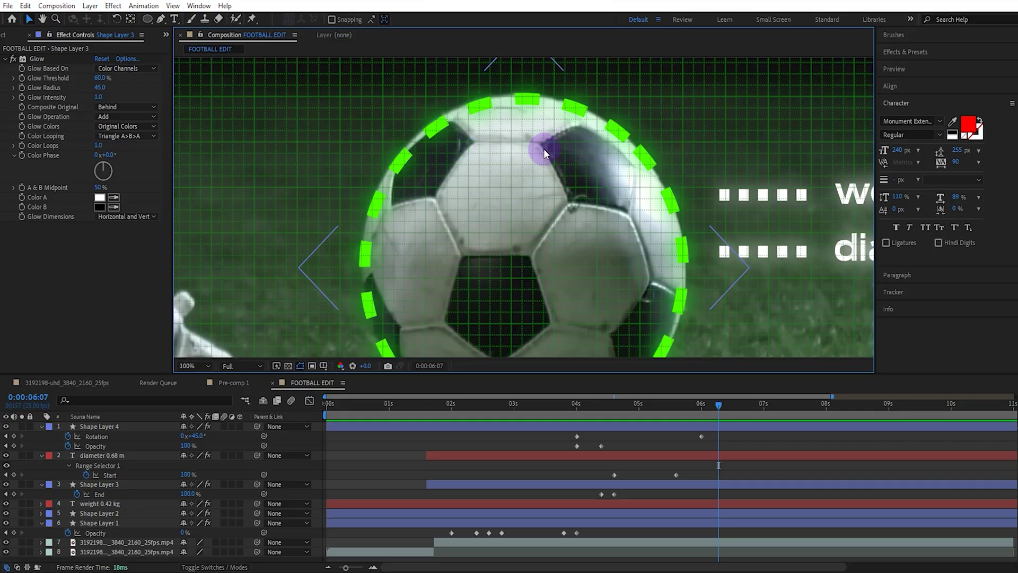
pyautogui.click(161, 19)
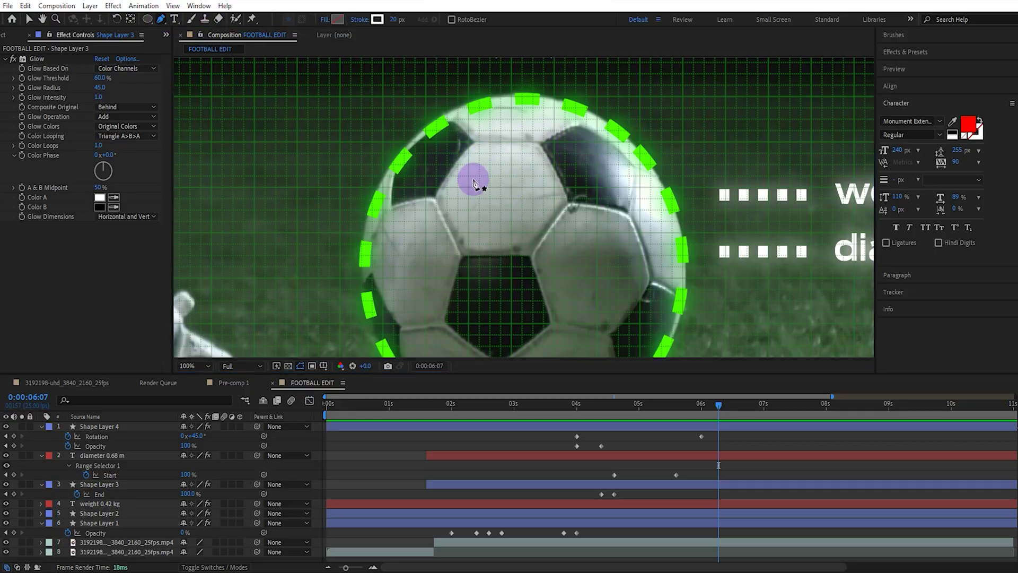
pyautogui.click(468, 142)
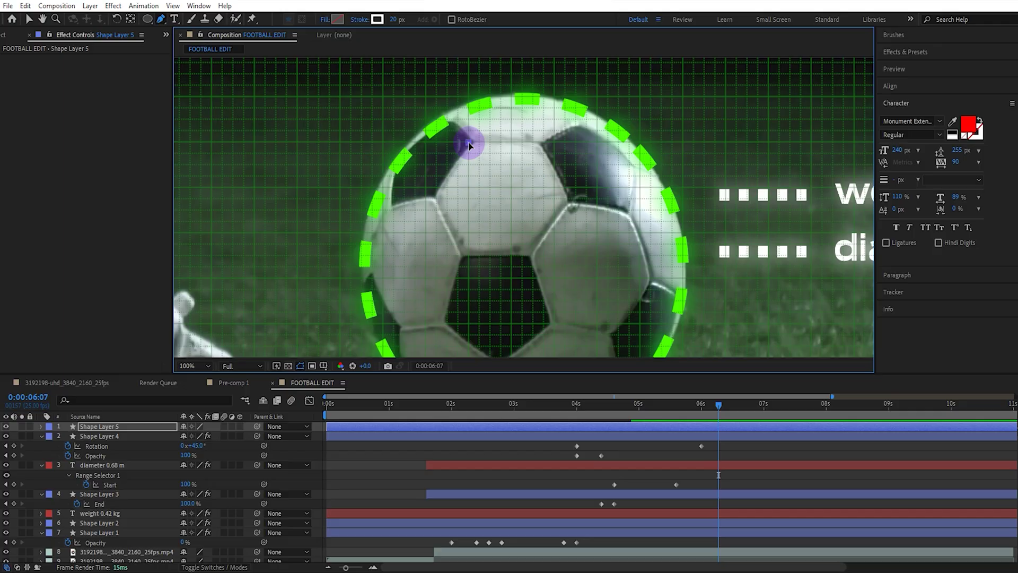
pyautogui.click(511, 187)
pyautogui.click(554, 144)
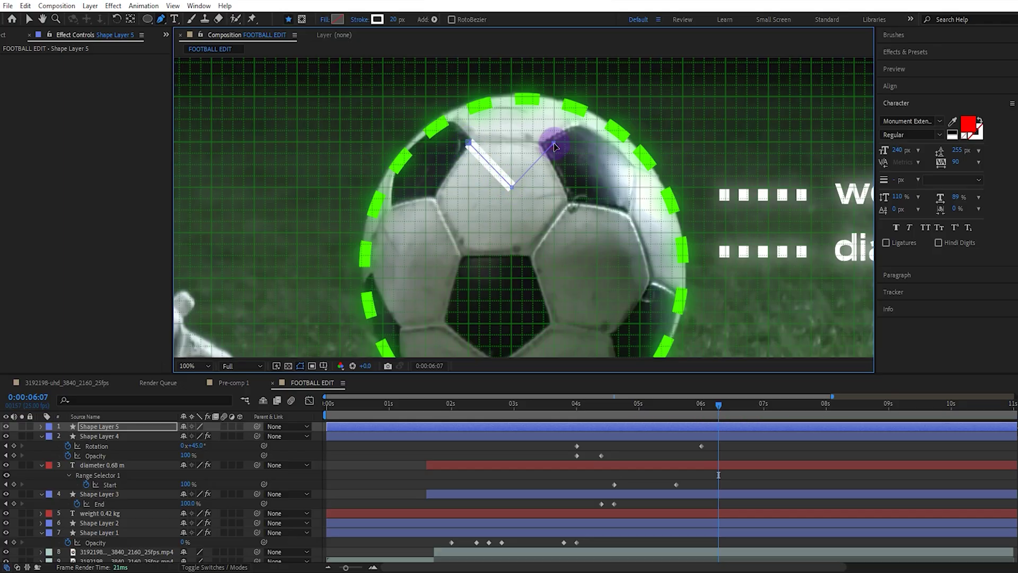
# Set the V shape's stroke color to yellow-green C6FF00.
pyautogui.click(377, 20)
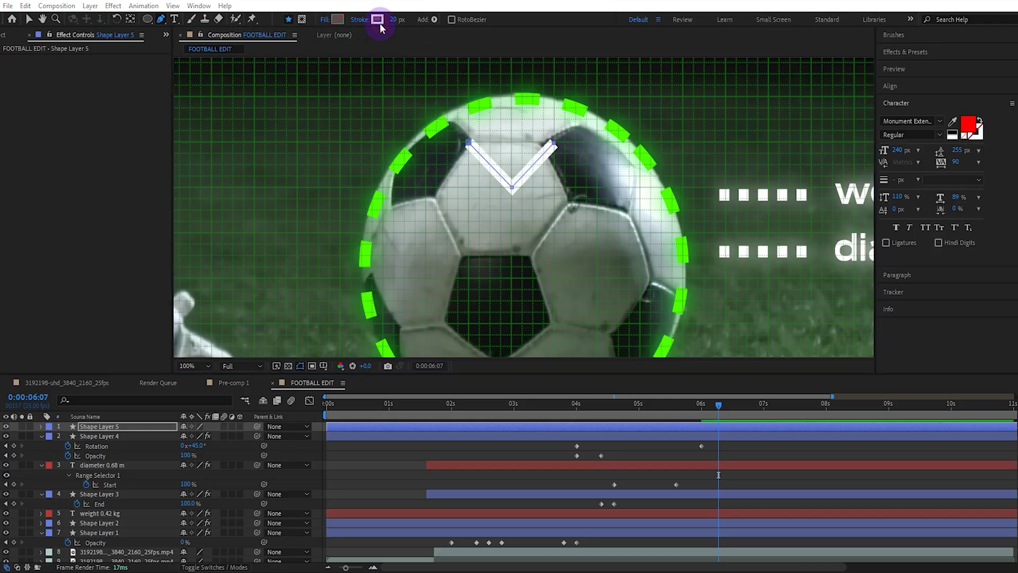
pyautogui.moveTo(683, 387); pyautogui.dragTo(711, 346)
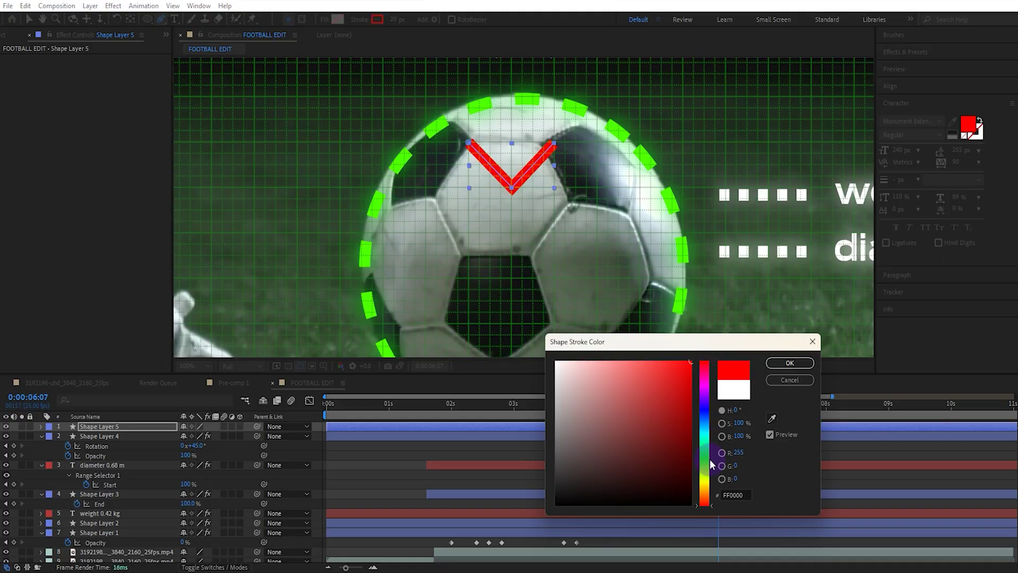
pyautogui.moveTo(705, 490); pyautogui.dragTo(706, 475)
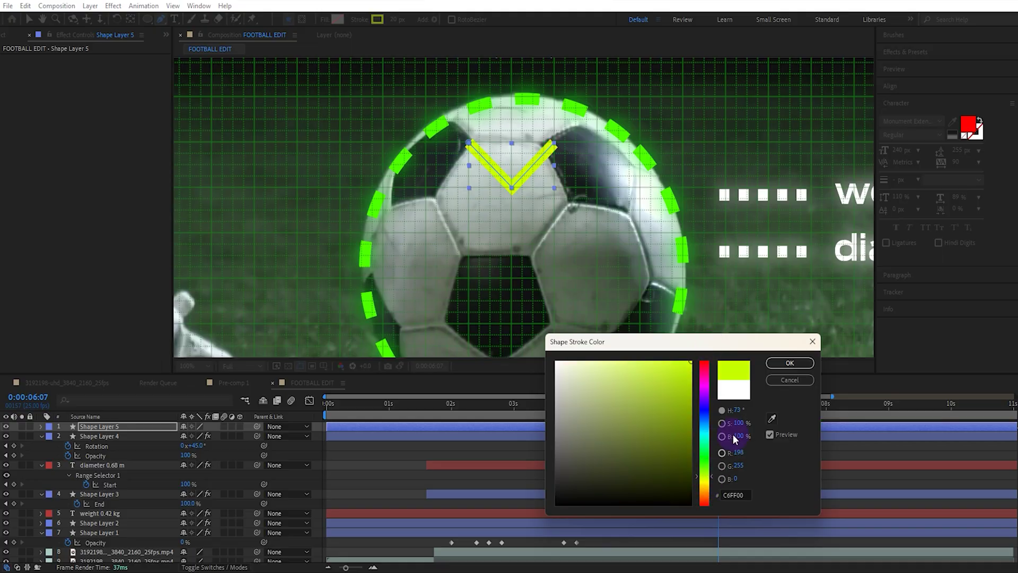
pyautogui.click(794, 365)
# Apply the Glow effect to the V shape with a Glow Radius of 45 and hide the grid.
pyautogui.click(909, 55)
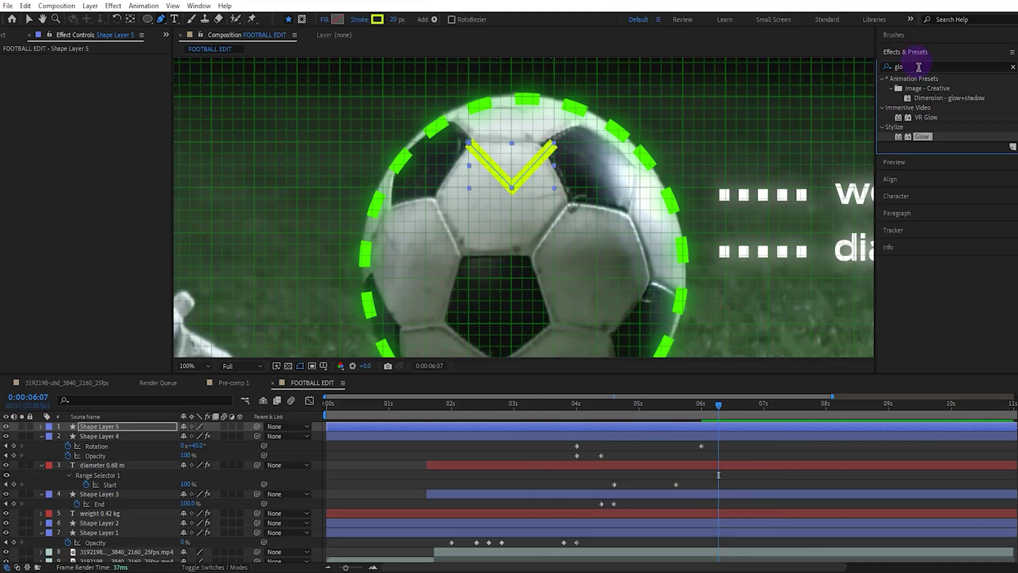
pyautogui.moveTo(924, 135); pyautogui.dragTo(99, 154)
pyautogui.press('v')
pyautogui.click(101, 88)
pyautogui.write('45')
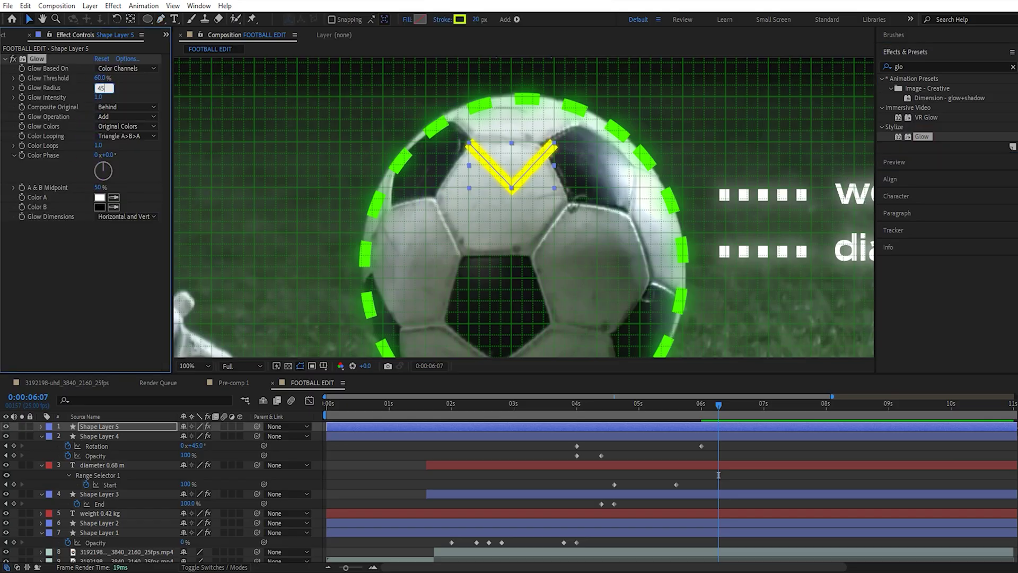
pyautogui.press('Return')
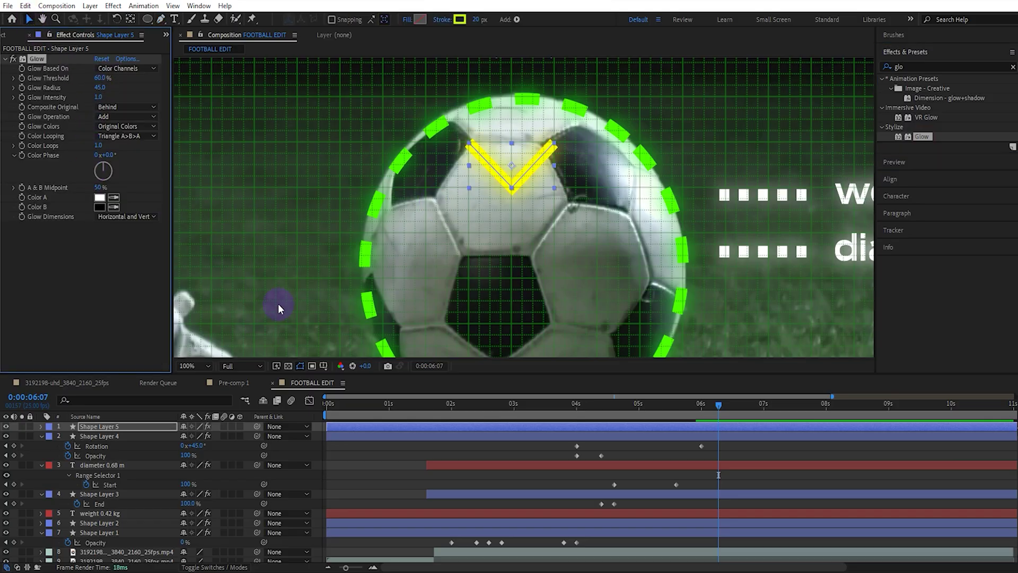
pyautogui.click(324, 366)
pyautogui.click(339, 408)
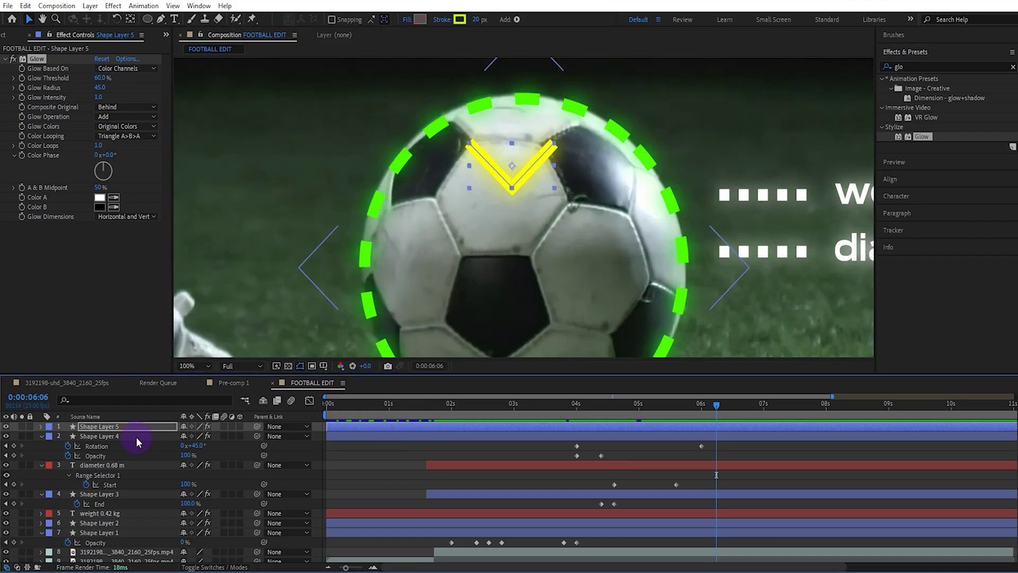
# Fade out the dashed circle with Opacity keyframes of 100% at 0:00:05:20 and 0% at 0:00:06:00.
pyautogui.click(136, 436)
pyautogui.press('j')
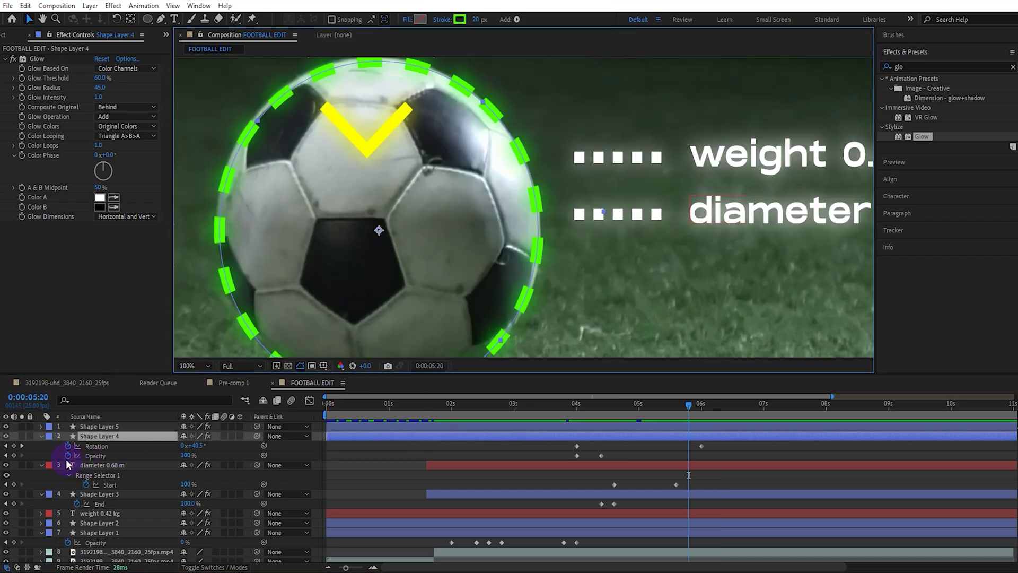
pyautogui.click(14, 455)
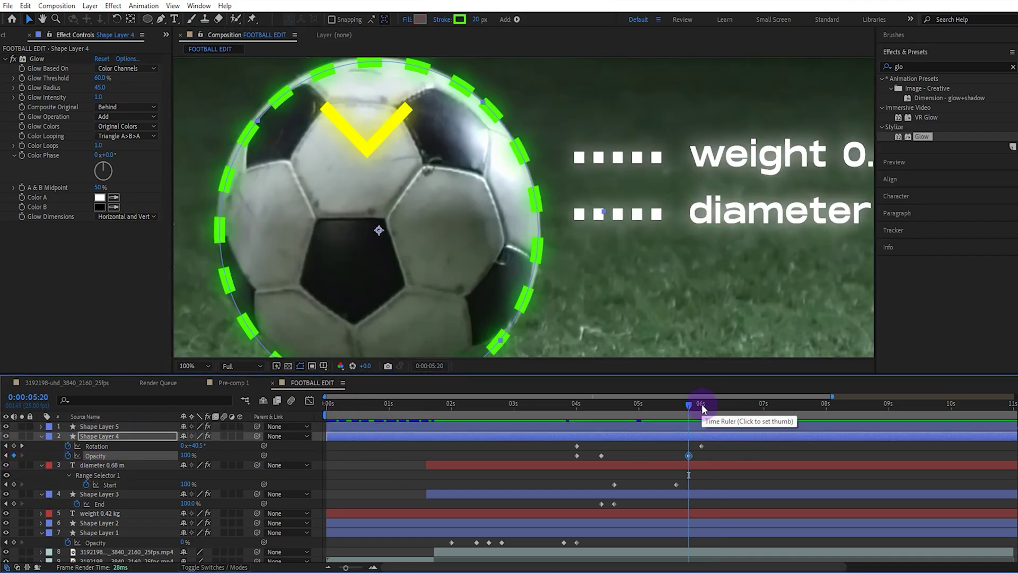
pyautogui.press('k')
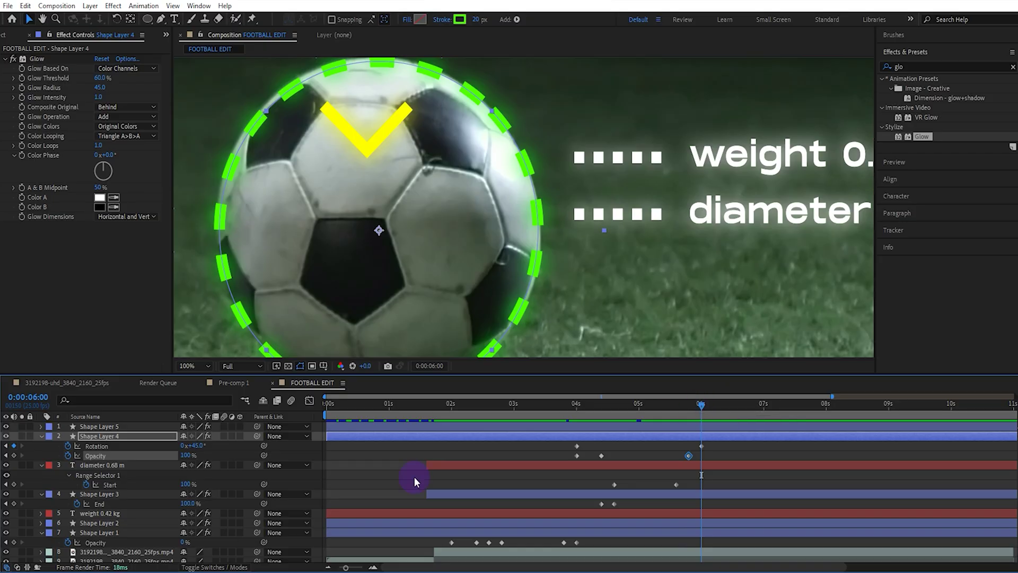
pyautogui.moveTo(183, 458); pyautogui.dragTo(182, 456)
# Move the yellow V shape up so it sits centered at the very top of the ball.
pyautogui.click(141, 427)
pyautogui.press('h')
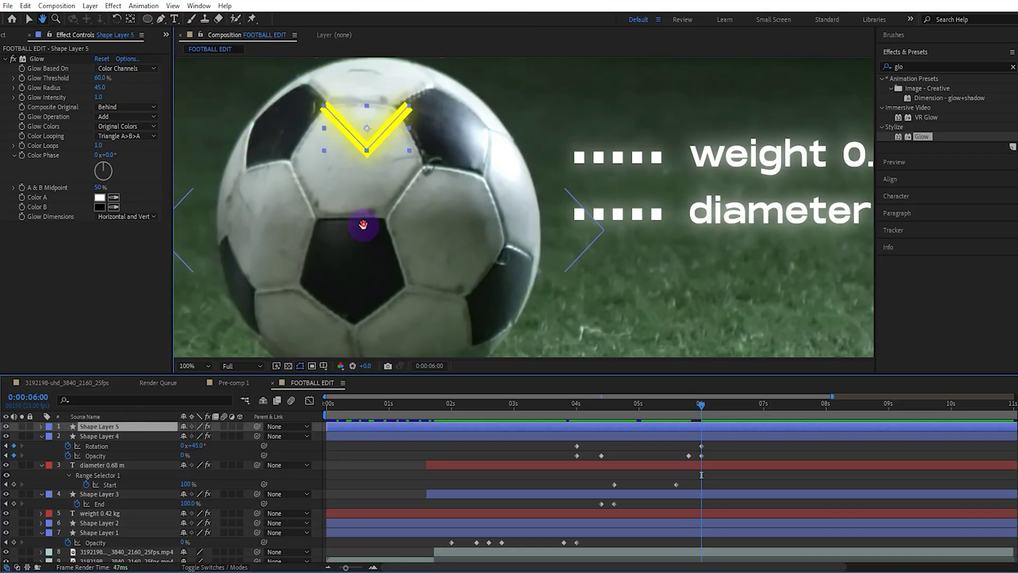
pyautogui.moveTo(357, 227); pyautogui.dragTo(505, 246)
pyautogui.press('v')
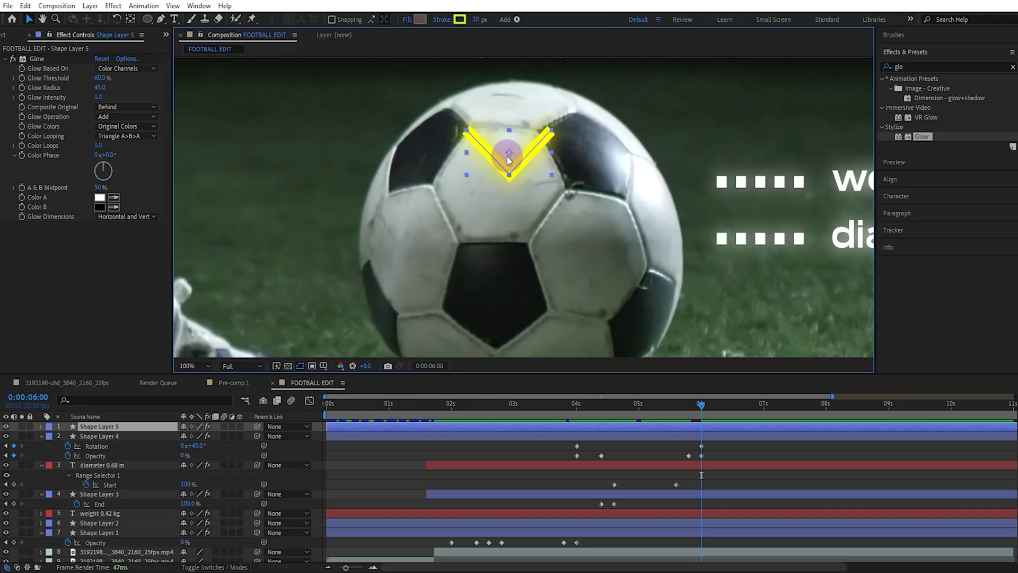
pyautogui.moveTo(511, 154); pyautogui.dragTo(517, 116)
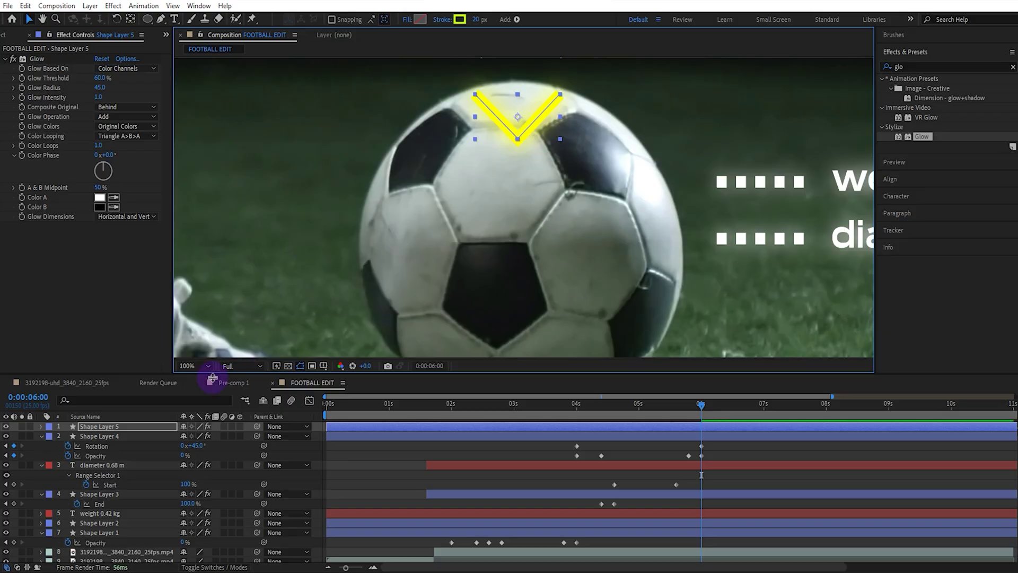
# Keyframe the V shape's Opacity at 0% at 0:00:06:00.
pyautogui.click(144, 425)
pyautogui.press('t')
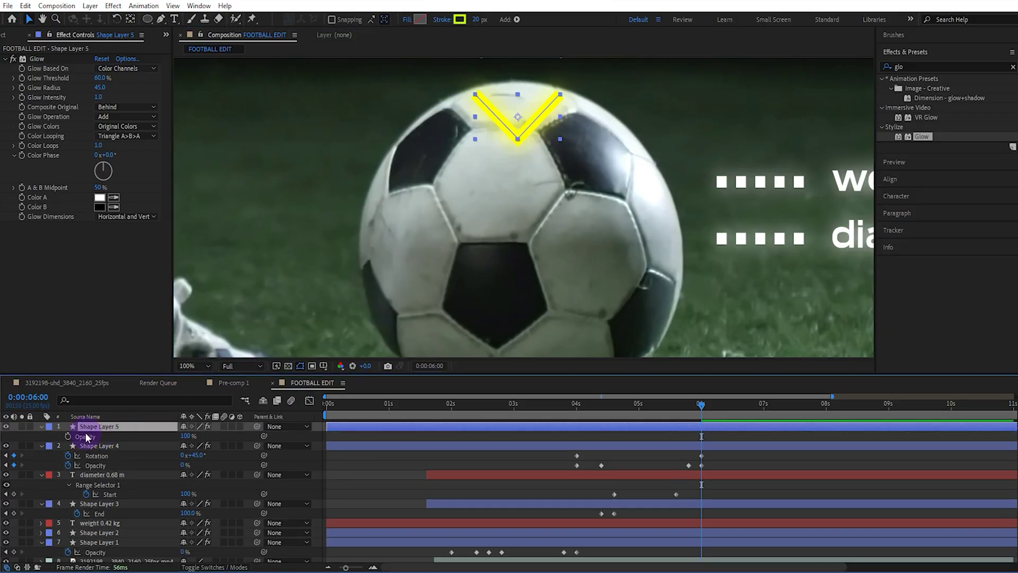
pyautogui.click(68, 436)
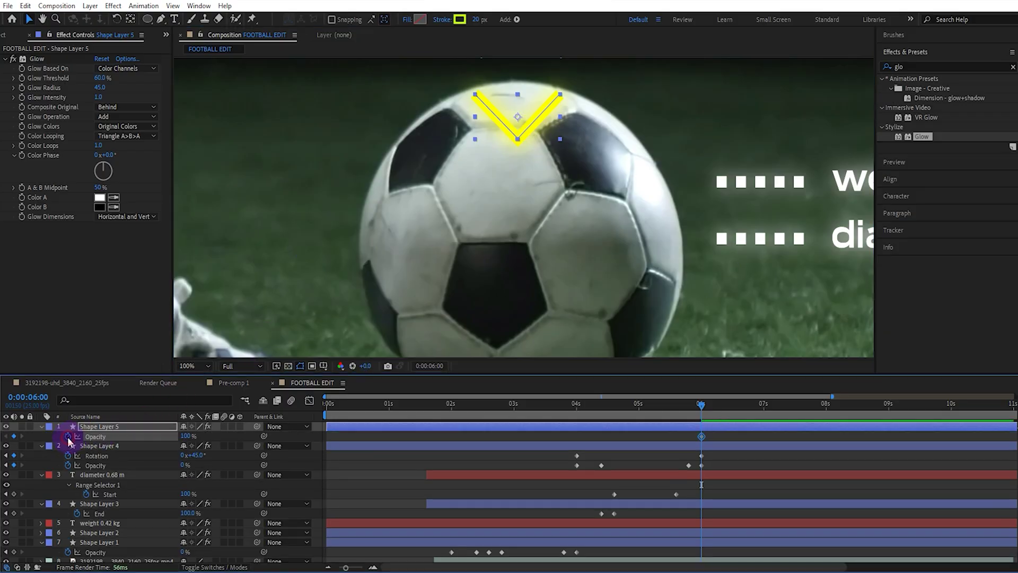
pyautogui.click(184, 437)
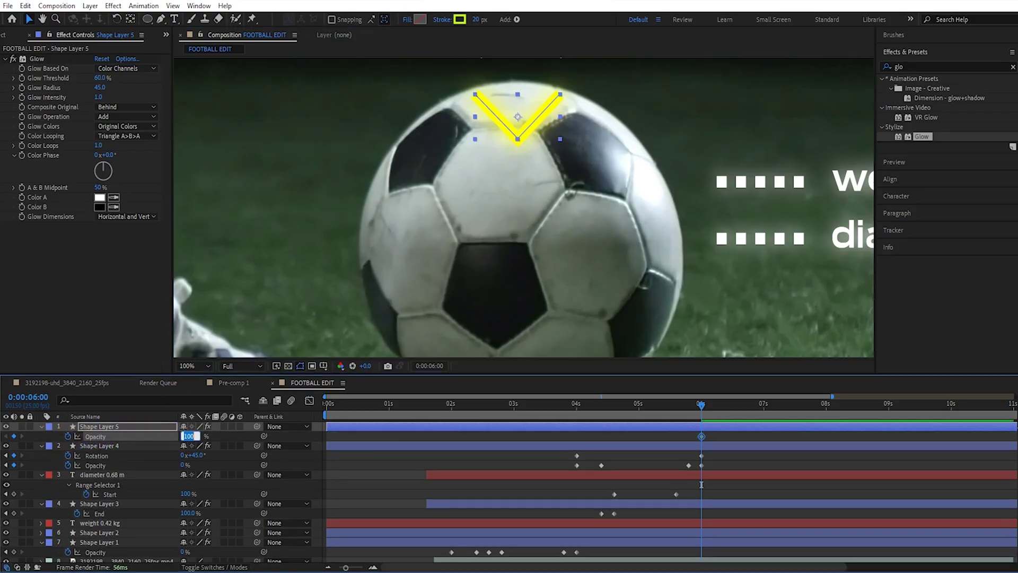
pyautogui.press('Return')
# Set the V shape's Opacity to 100% at 0:00:06:11.
pyautogui.click(722, 403)
pyautogui.moveTo(721, 403); pyautogui.dragTo(726, 405)
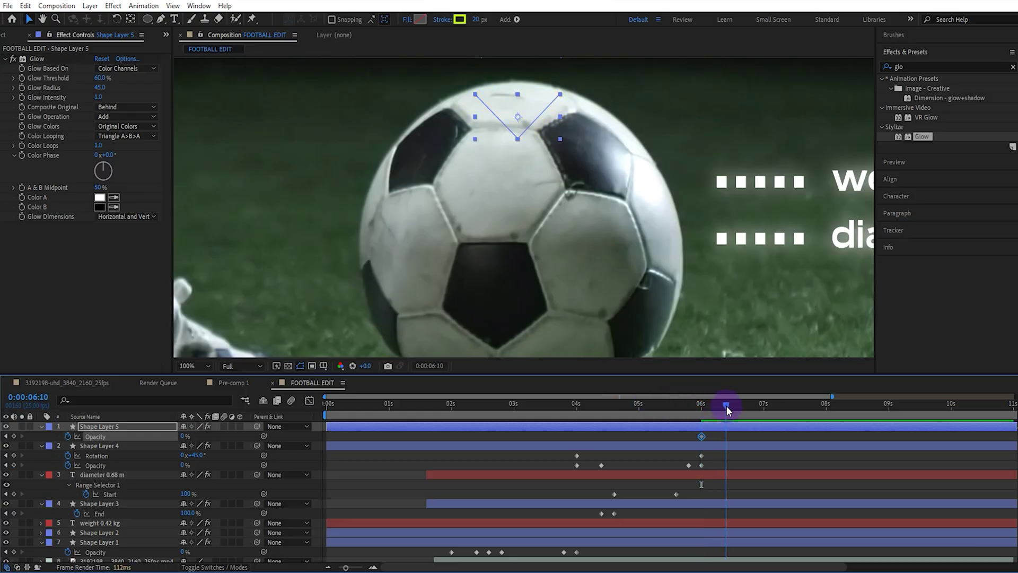
pyautogui.click(891, 163)
pyautogui.click(942, 84)
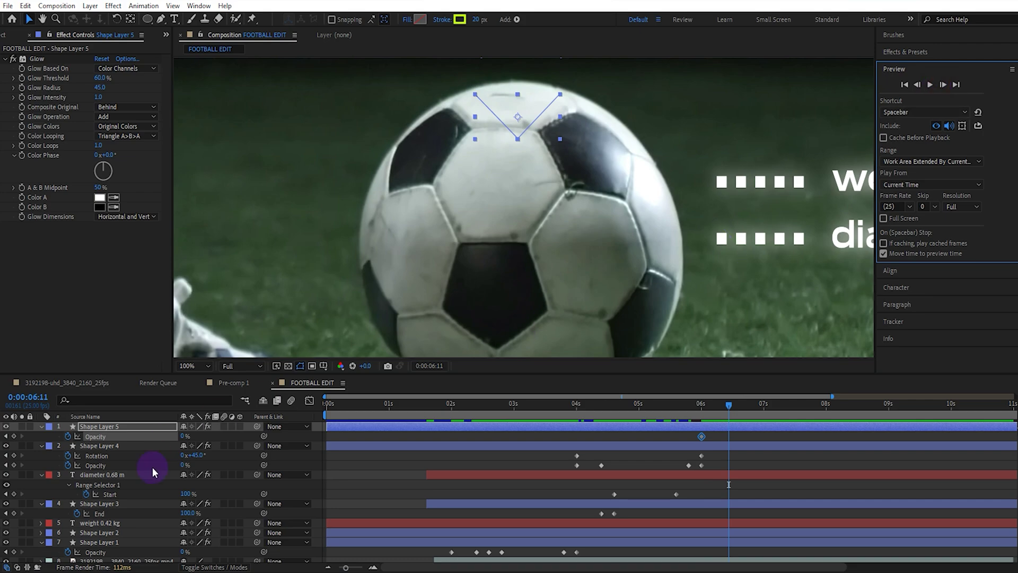
pyautogui.click(182, 436)
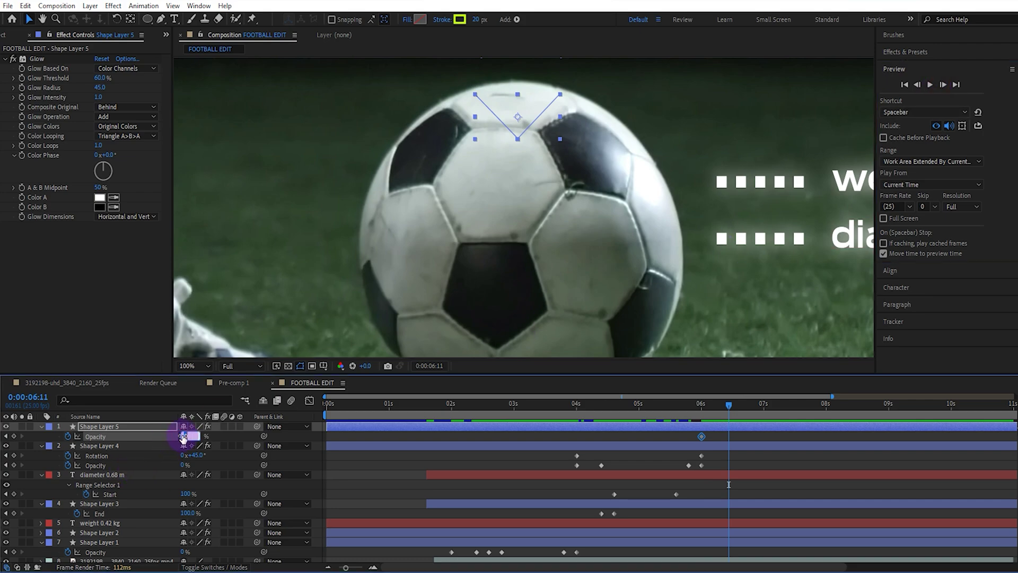
pyautogui.write('100')
pyautogui.click(761, 392)
pyautogui.click(749, 404)
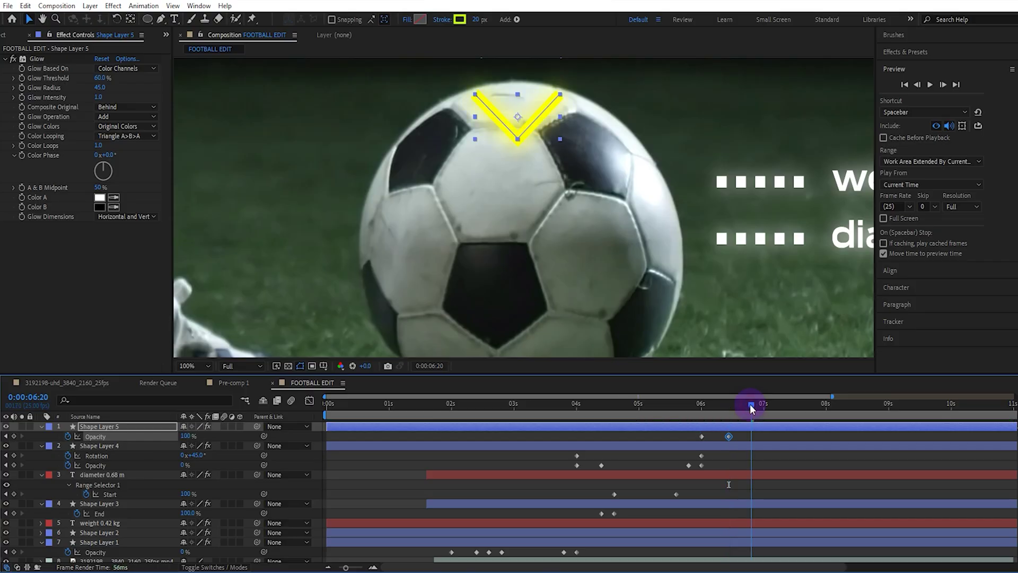
# Paste copies of the V shape's two Opacity keyframes at 0:00:06:20 and set its Opacity to 0% at 0:00:07:15.
pyautogui.click(696, 437)
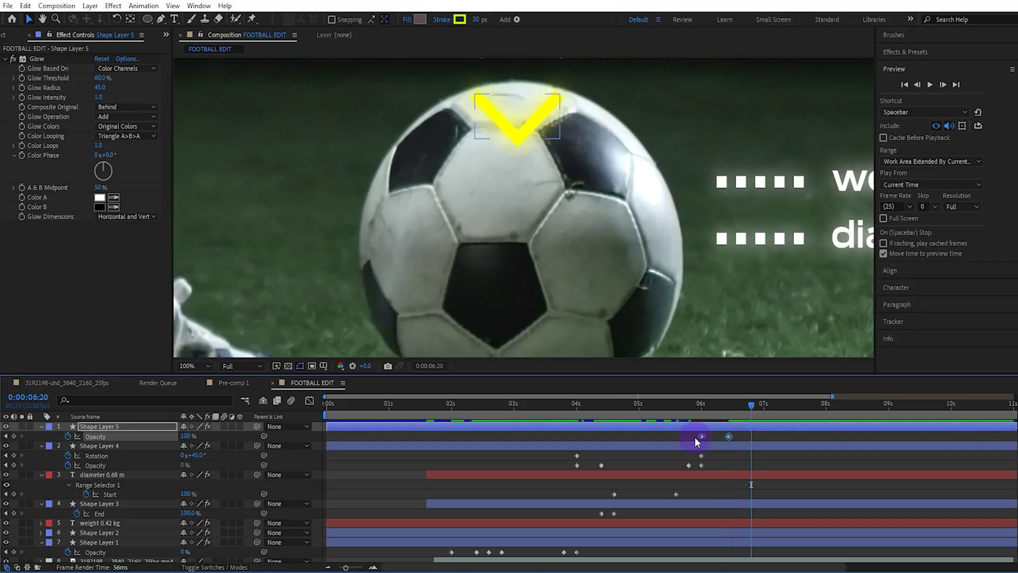
pyautogui.hotkey('ctrl', 'c')
pyautogui.hotkey('ctrl', 'v')
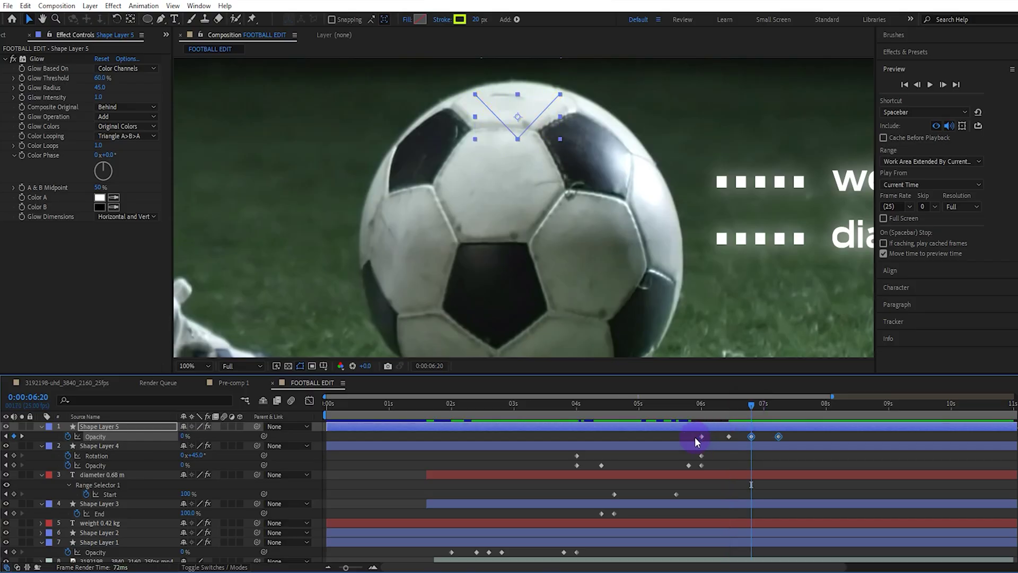
pyautogui.click(801, 405)
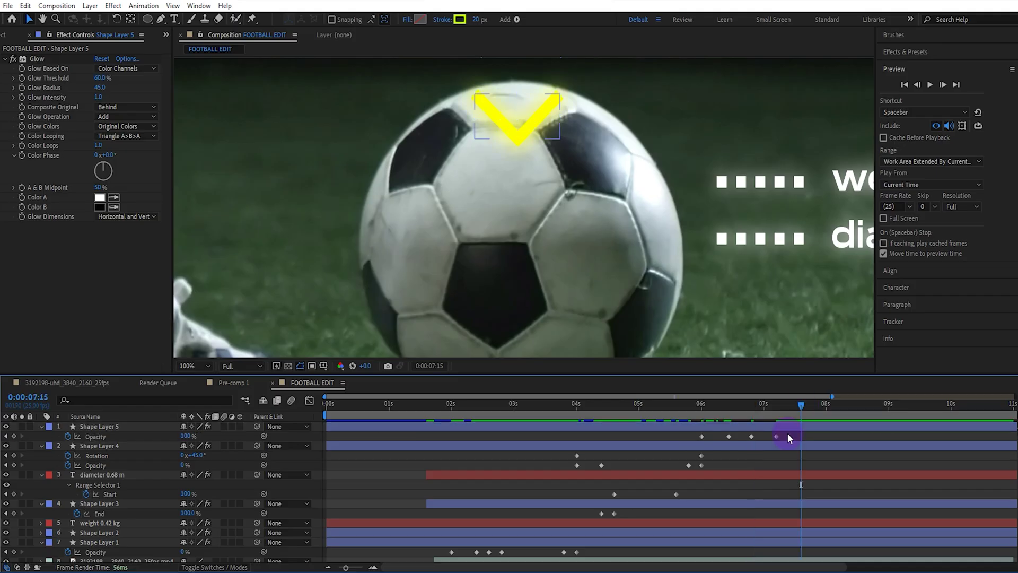
pyautogui.click(189, 436)
pyautogui.write('0')
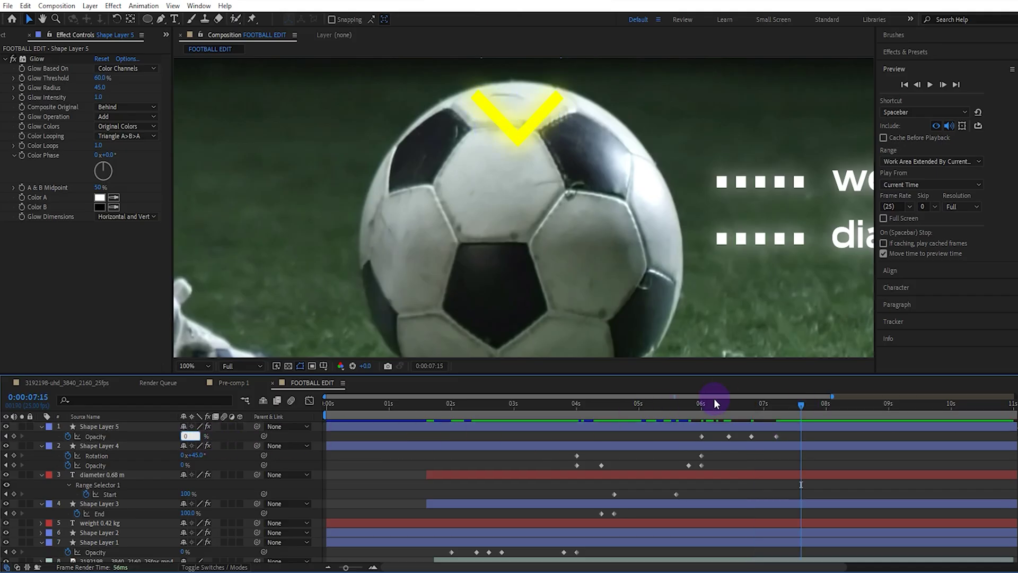
# Split the V shape layer at 0:00:06:00 and delete the part before that time.
pyautogui.click(710, 405)
pyautogui.click(710, 427)
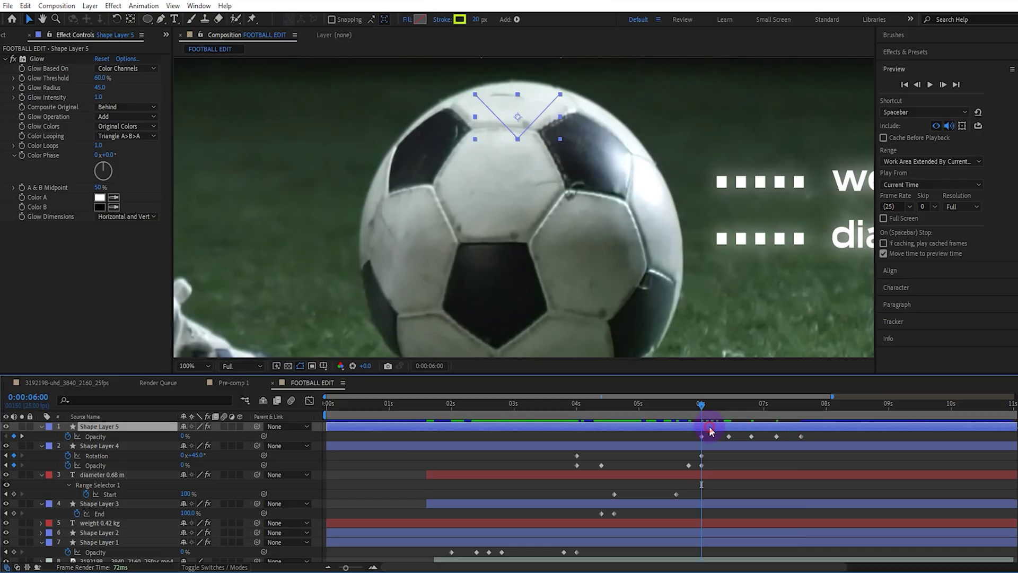
pyautogui.hotkey('ctrl', 'shift', 'd')
pyautogui.click(688, 436)
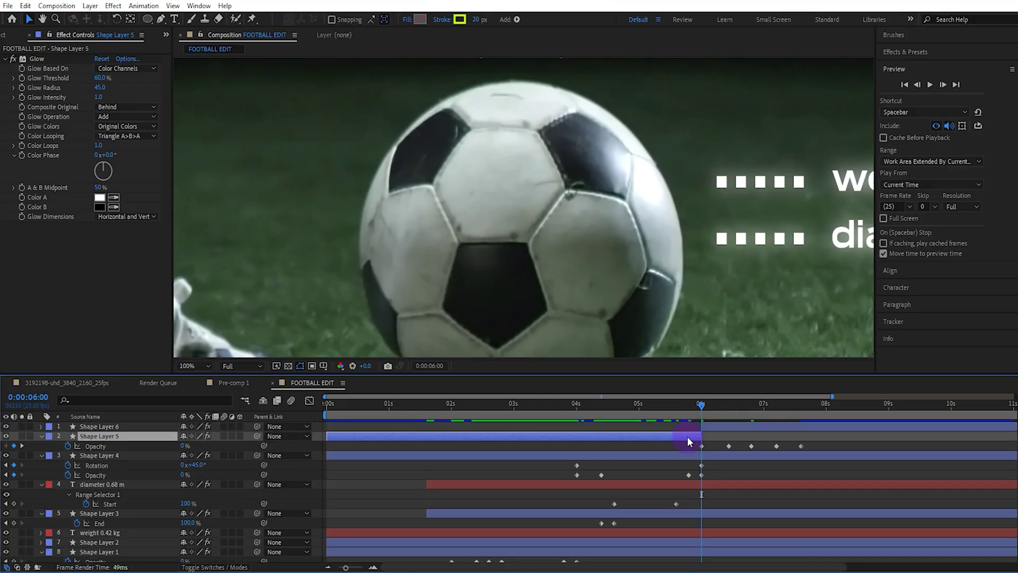
pyautogui.press('Delete')
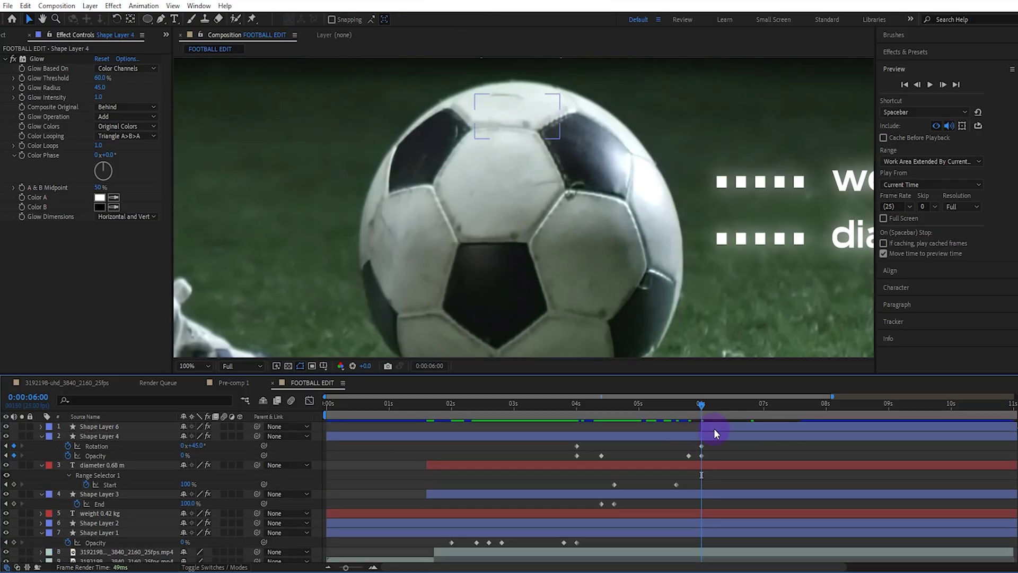
# Duplicate the trimmed V shape layer twice and offset the copies to start at 0:00:06:05 and 0:00:06:11.
pyautogui.click(714, 428)
pyautogui.press('u')
pyautogui.hotkey('ctrl', 'd')
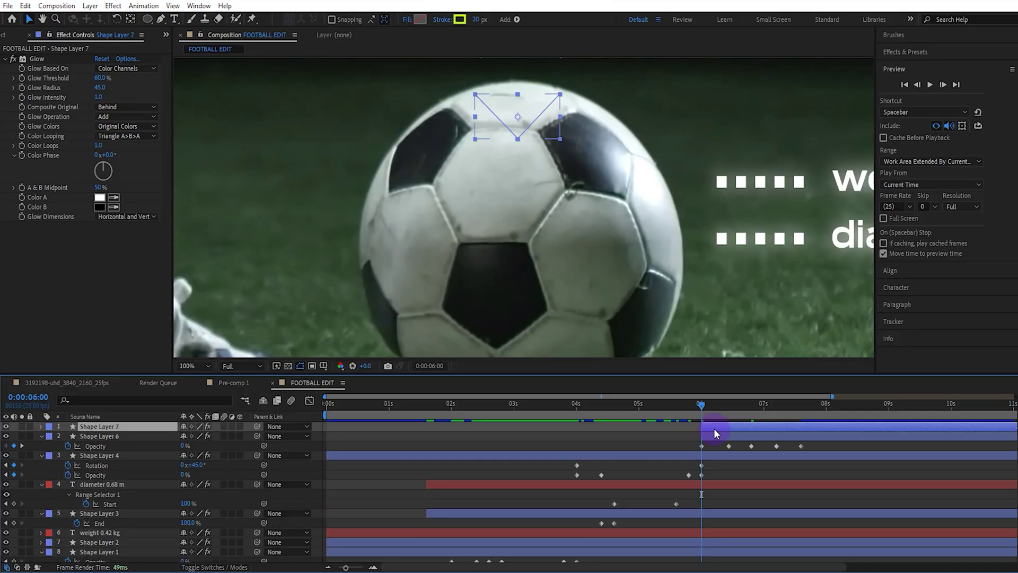
pyautogui.hotkey('ctrl', 'd')
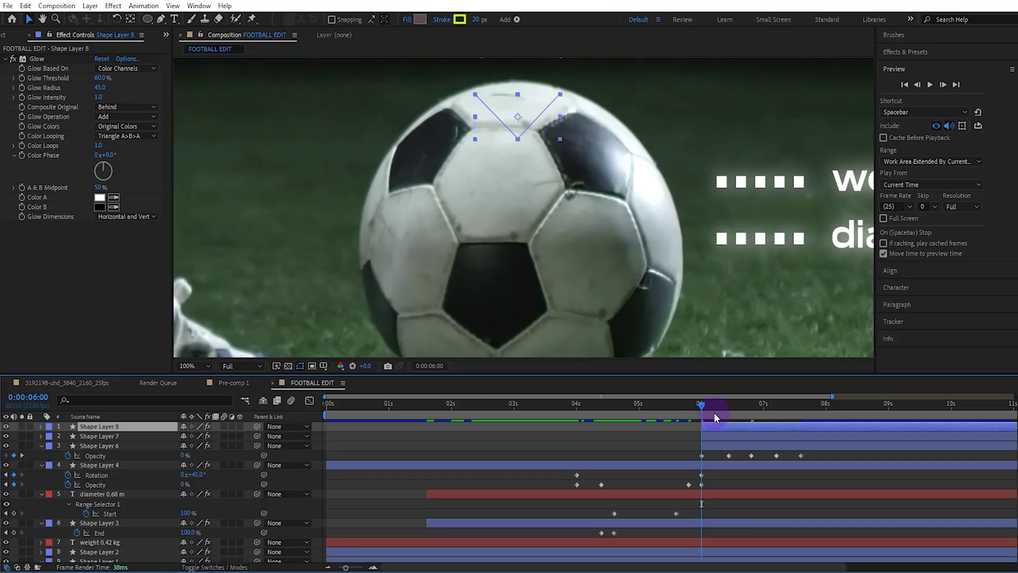
pyautogui.click(714, 404)
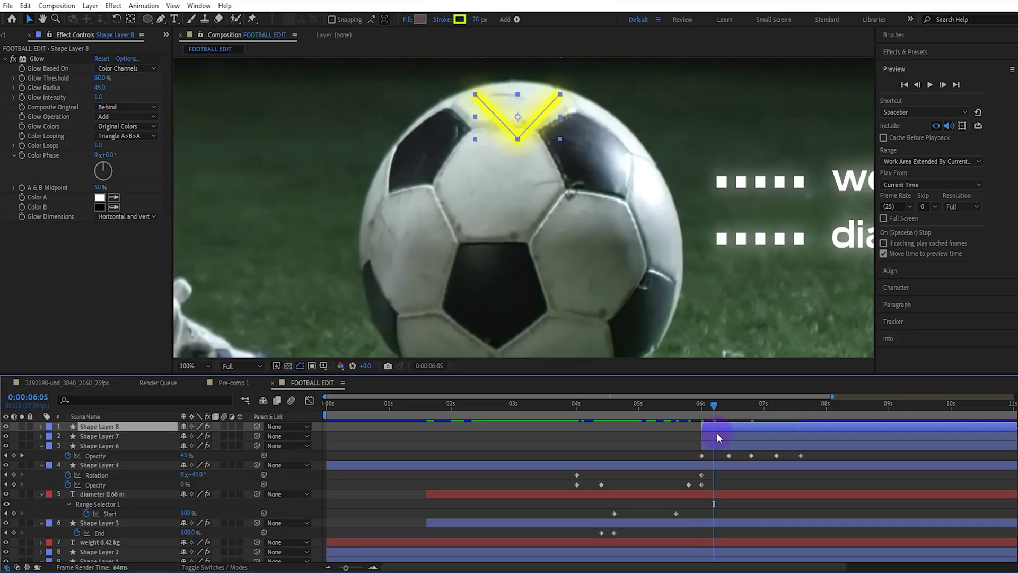
pyautogui.moveTo(716, 434)
pyautogui.mouseDown()
pyautogui.moveTo(743, 428)
pyautogui.moveTo(736, 412)
pyautogui.moveTo(728, 420)
pyautogui.mouseUp()
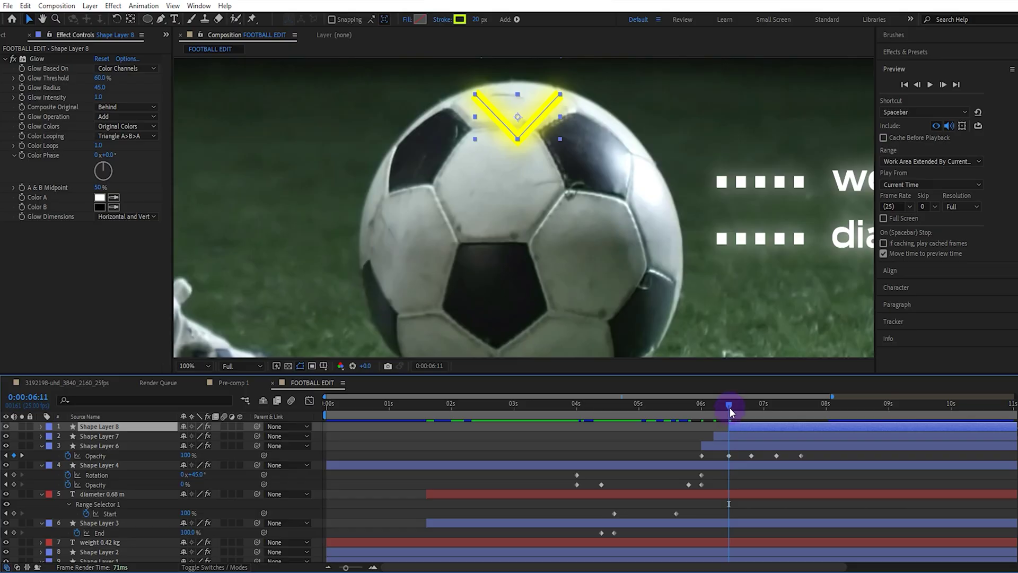
# Nudge the V copy starting at 0:00:06:05 straight down so it sits just below the original V.
pyautogui.click(733, 434)
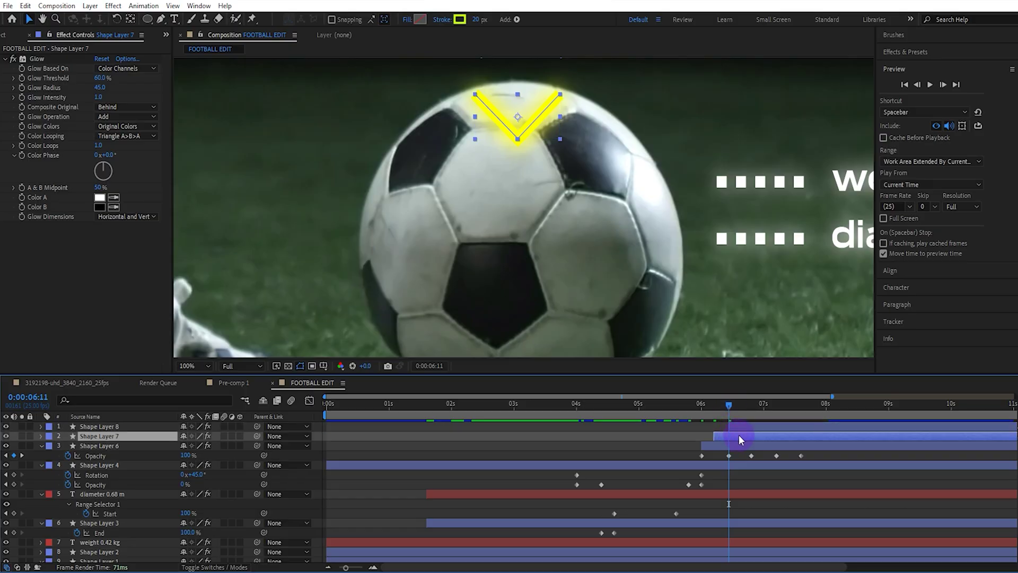
pyautogui.hotkey('shift', 'Down')
pyautogui.hotkey('shift', 'Down')
pyautogui.hotkey('shift', 'Down')
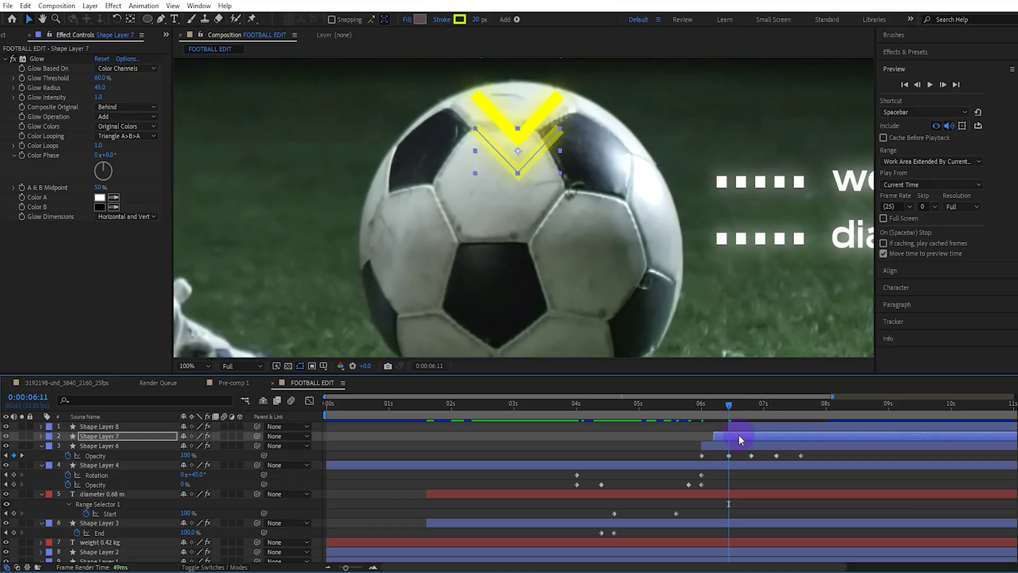
# Nudge the V copy starting at 0:00:06:11 straight down to form the third, lowest arrow, and check the staggered flashing.
pyautogui.click(750, 426)
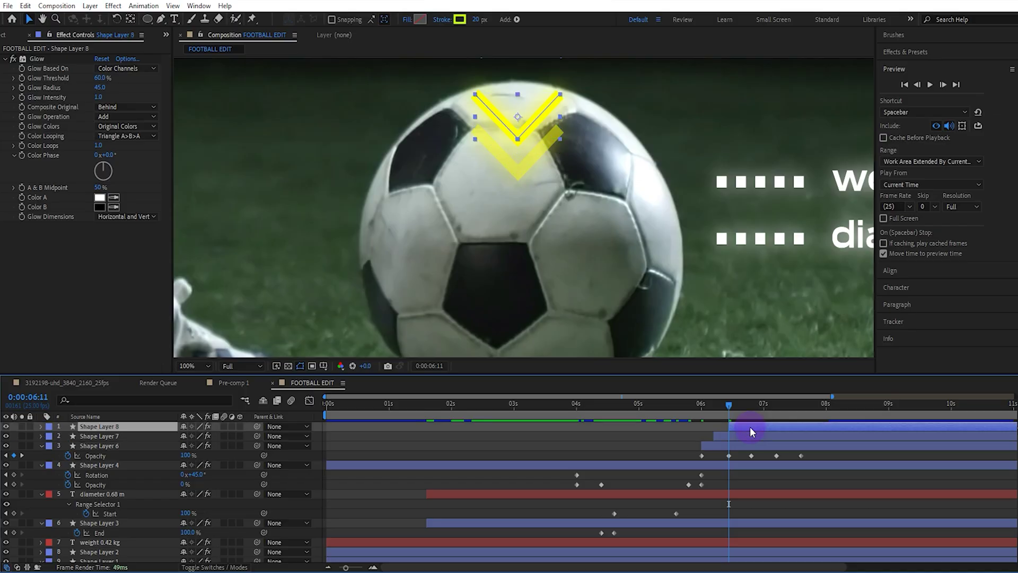
pyautogui.hotkey('shift', 'Down')
pyautogui.hotkey('shift', 'Down')
pyautogui.hotkey('shift', 'Down')
pyautogui.hotkey('shift', 'Down')
pyautogui.hotkey('shift', 'Down')
pyautogui.hotkey('shift', 'Down')
pyautogui.hotkey('shift', 'Down')
pyautogui.hotkey('shift', 'Down')
pyautogui.hotkey('shift', 'Down')
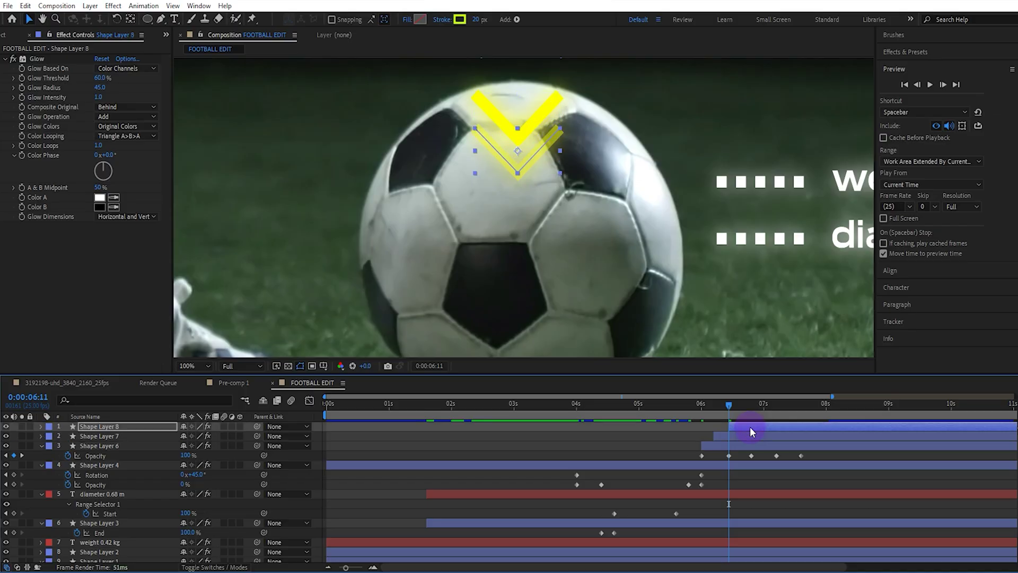
pyautogui.hotkey('shift', 'Down')
pyautogui.hotkey('shift', 'Down')
pyautogui.hotkey('shift', 'Down')
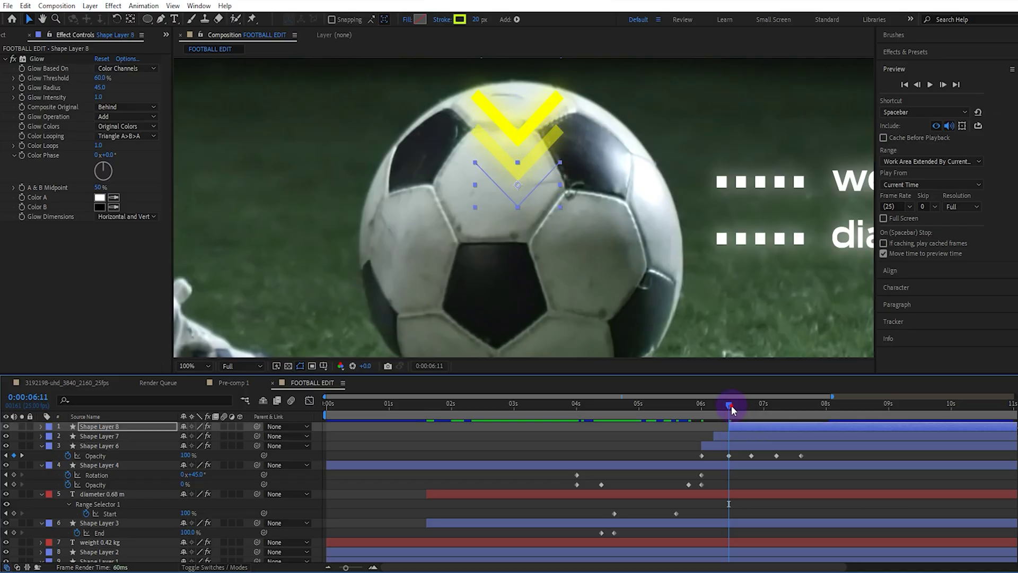
pyautogui.moveTo(730, 405); pyautogui.dragTo(781, 405)
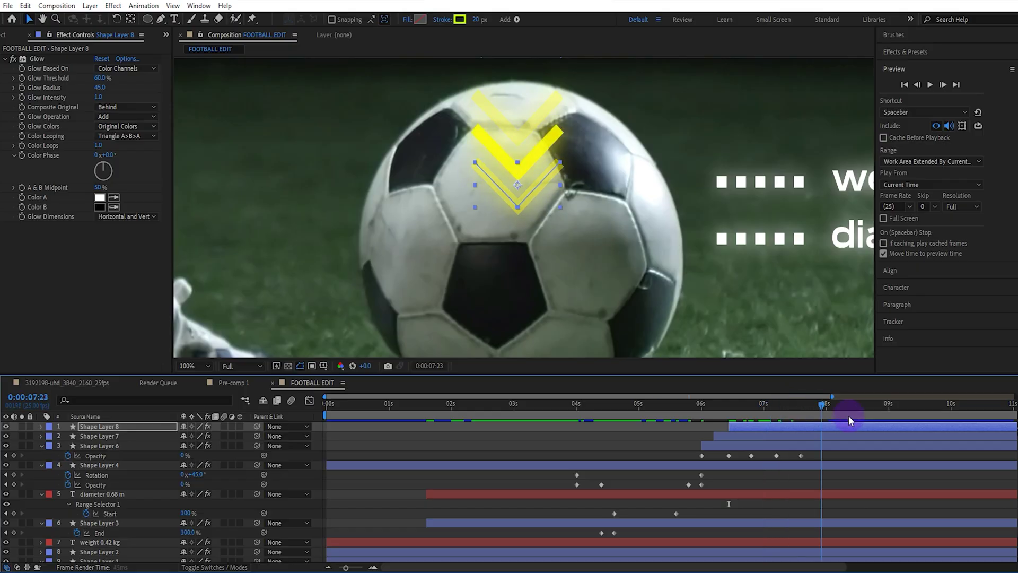
# Duplicate the diameter text and its dashed line layer together and place both copies at the top of the layer stack.
pyautogui.moveTo(708, 442); pyautogui.dragTo(715, 416)
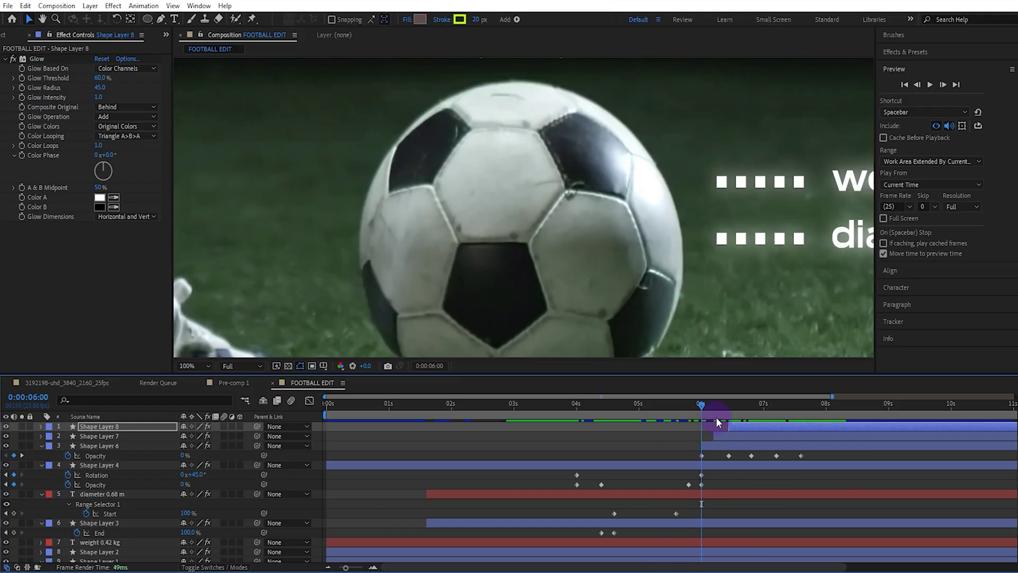
pyautogui.moveTo(773, 288); pyautogui.dragTo(403, 268)
pyautogui.click(134, 494)
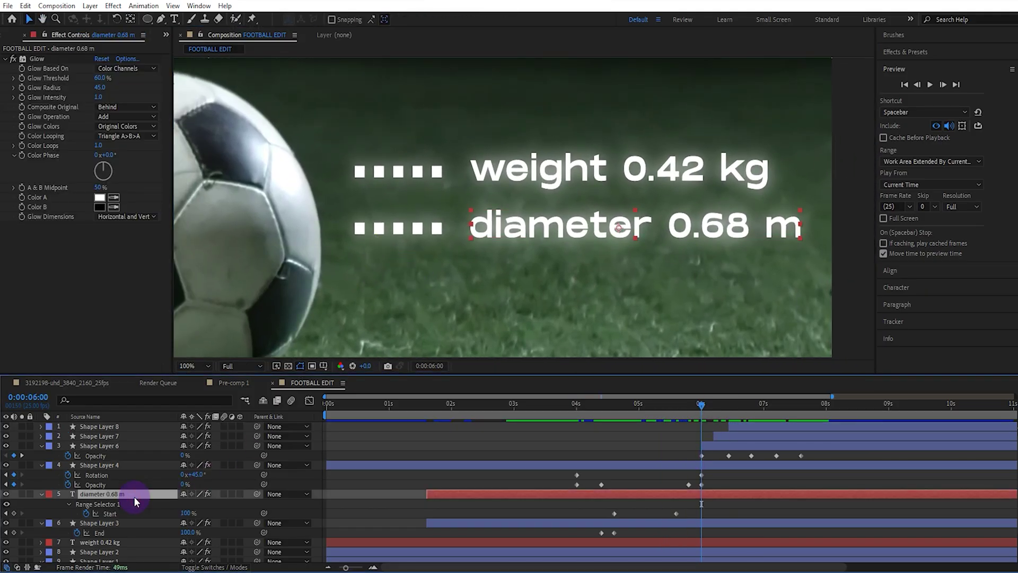
pyautogui.keyDown('ctrl'); pyautogui.click(129, 521); pyautogui.keyUp('ctrl')
pyautogui.hotkey('ctrl', 'd')
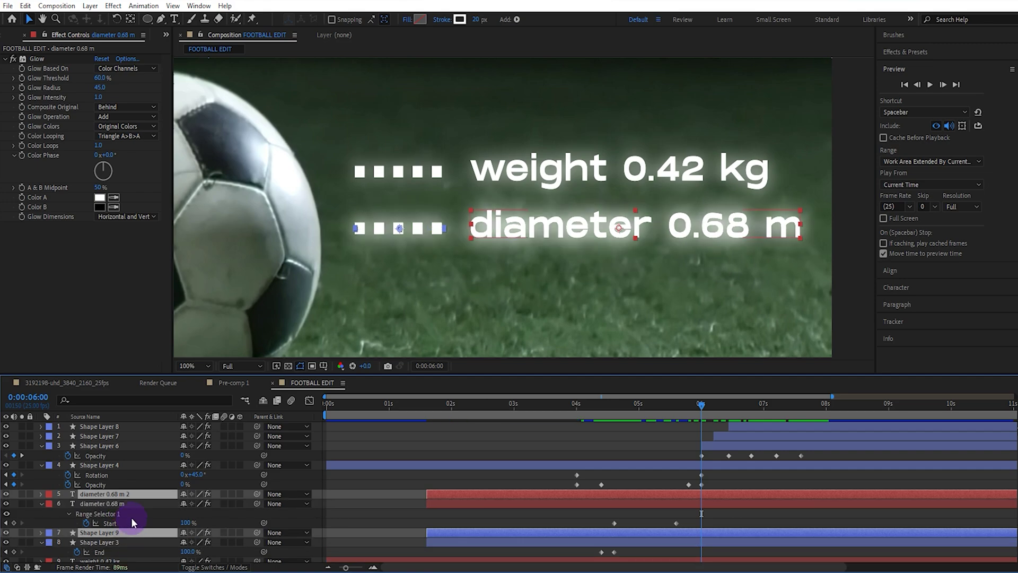
pyautogui.moveTo(135, 476); pyautogui.dragTo(135, 427)
# Shift the copied text and dashed line later in time and move them straight down below the diameter callout.
pyautogui.moveTo(498, 434); pyautogui.dragTo(715, 437)
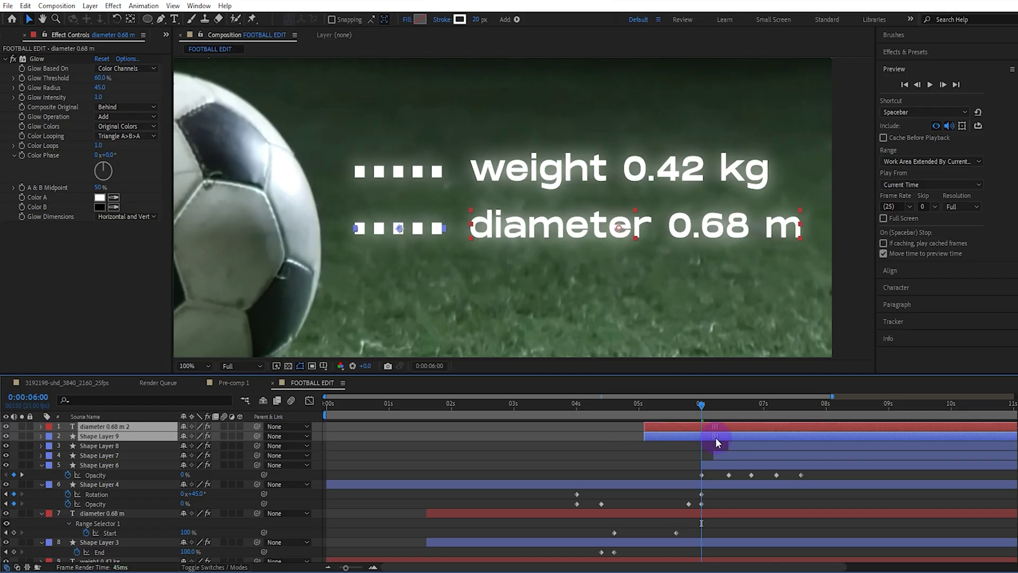
pyautogui.click(619, 243)
pyautogui.moveTo(619, 242); pyautogui.dragTo(619, 305)
# Retime the copied text and dashed line so their first animation keyframe falls at 0:00:06:00.
pyautogui.click(702, 406)
pyautogui.moveTo(703, 408); pyautogui.dragTo(894, 409)
pyautogui.press('u')
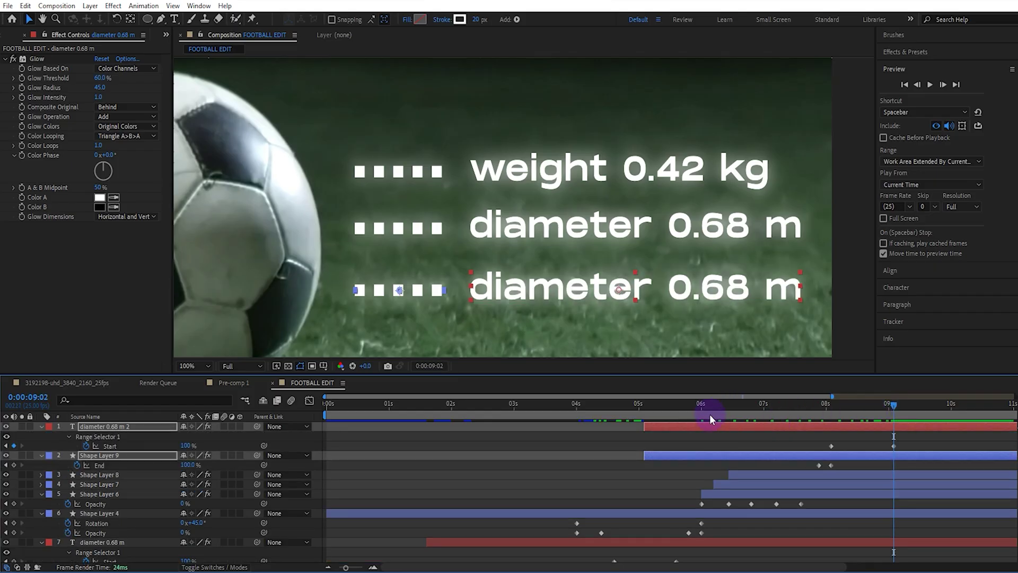
pyautogui.moveTo(704, 408); pyautogui.dragTo(701, 408)
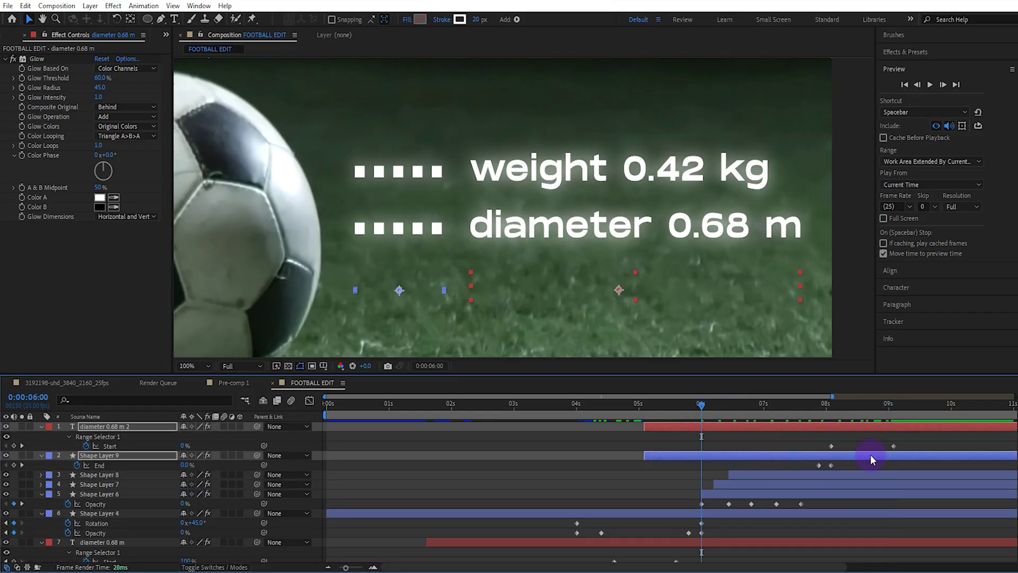
pyautogui.moveTo(869, 455); pyautogui.dragTo(735, 460)
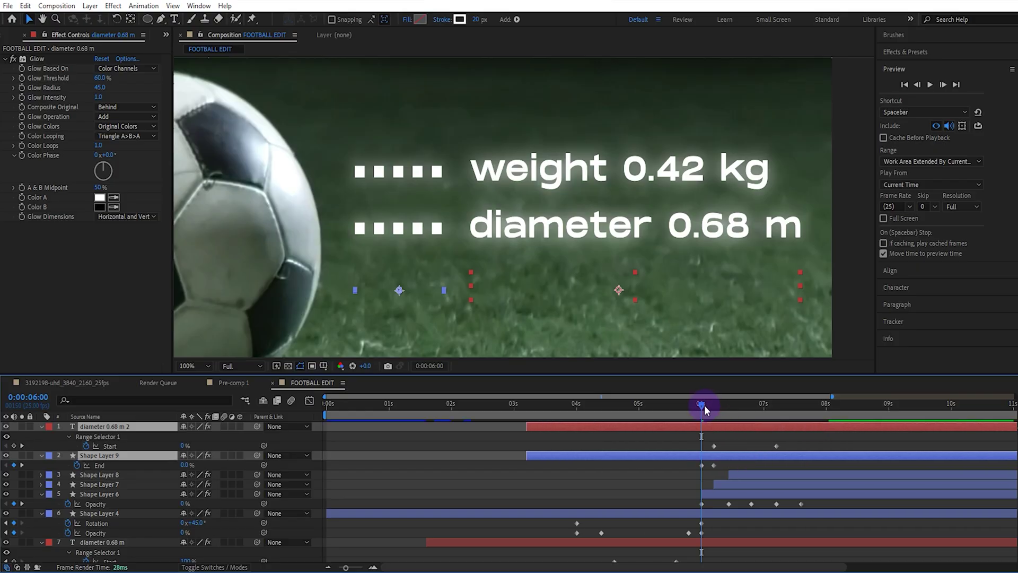
# Change the copied callout's text to "pressure 0.7 atm".
pyautogui.moveTo(704, 405); pyautogui.dragTo(790, 411)
pyautogui.doubleClick(634, 289)
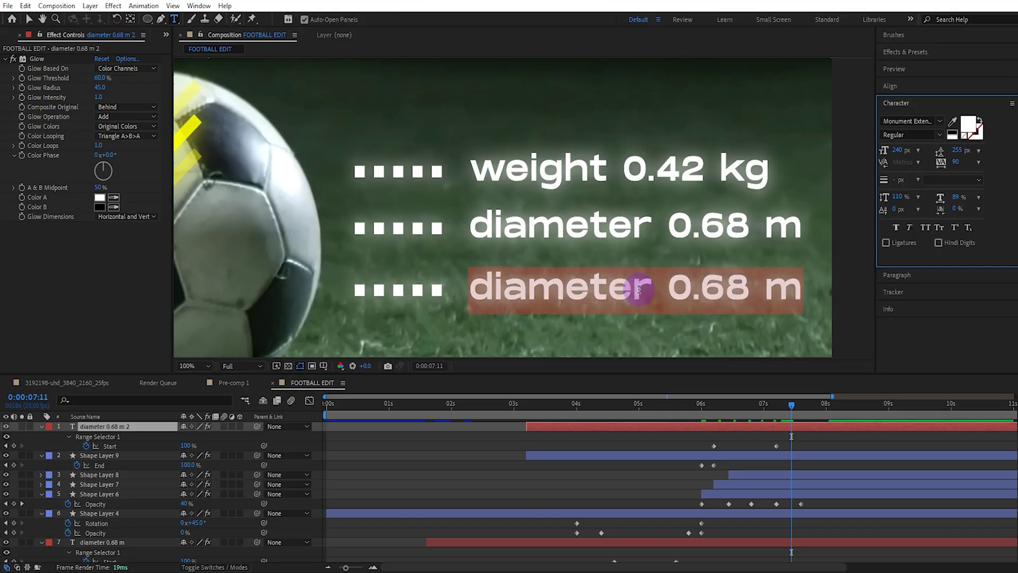
pyautogui.write('pressure 0.7 atm')
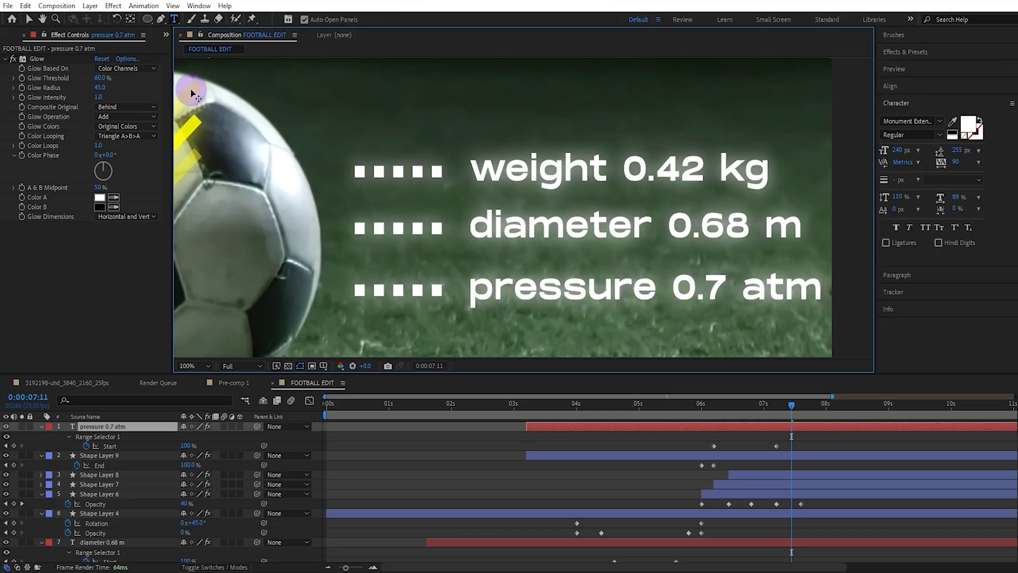
pyautogui.click(28, 19)
# Preview the ball animation in the FOOTBALL EDIT composition from 0:00:01:11, with the ball and all three callouts in view.
pyautogui.hotkey('shift', '/')
pyautogui.hotkey('shift', 'pagedown')
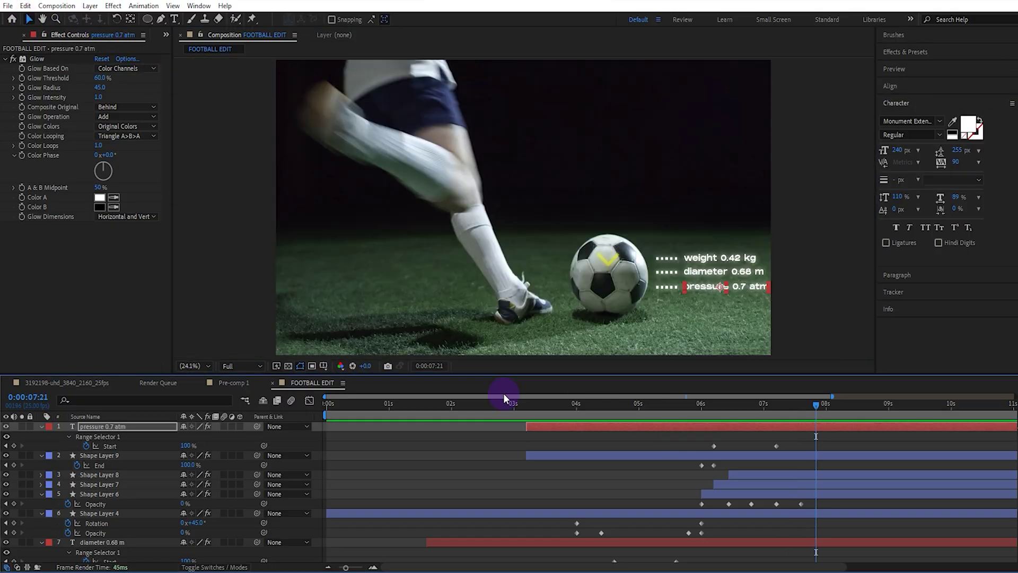
pyautogui.scroll(3, 663, 310)
pyautogui.press('space')
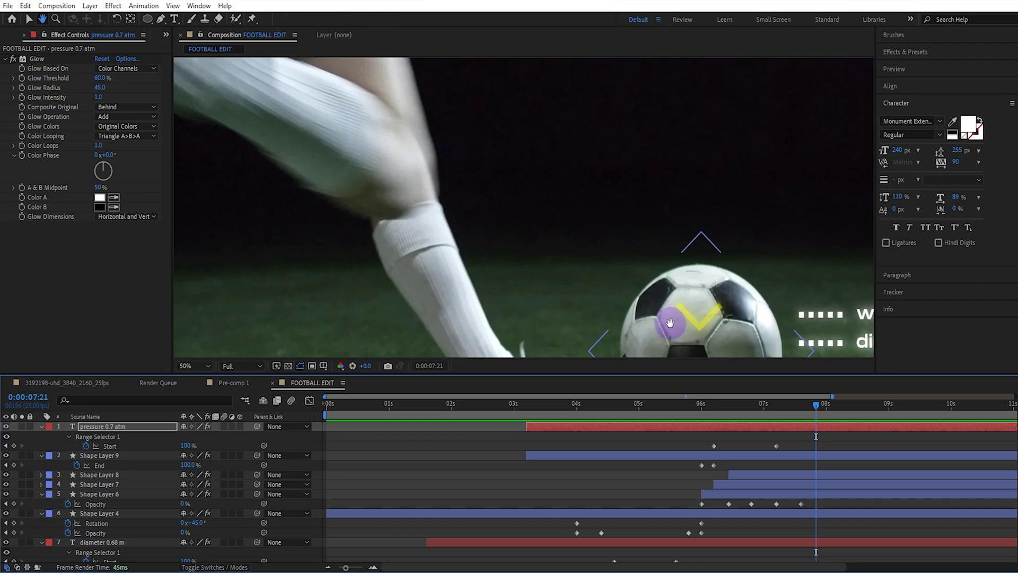
pyautogui.moveTo(669, 324); pyautogui.dragTo(461, 190)
pyautogui.click(442, 404)
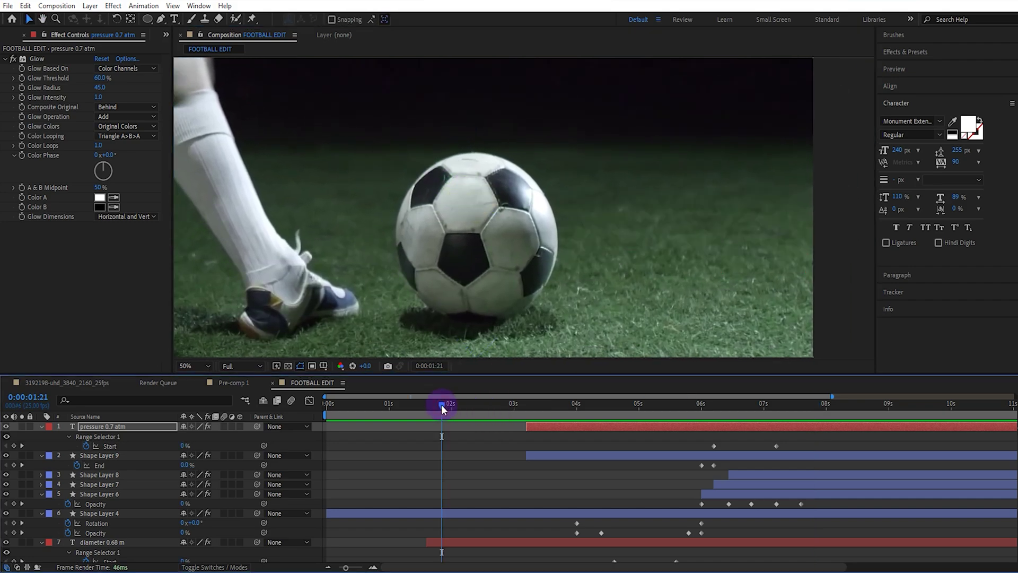
pyautogui.click(416, 405)
pyautogui.press('space')
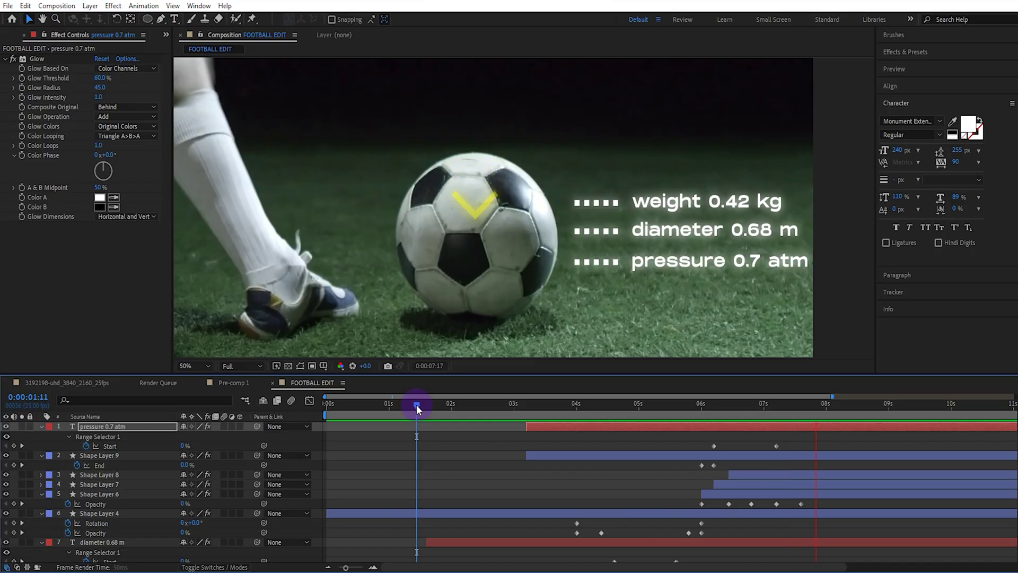
pyautogui.press('space')
# Open the 3192198-uhd_3840_2160_25fps composition and play back the full edit, including the leg highlight and shot callouts.
pyautogui.click(78, 385)
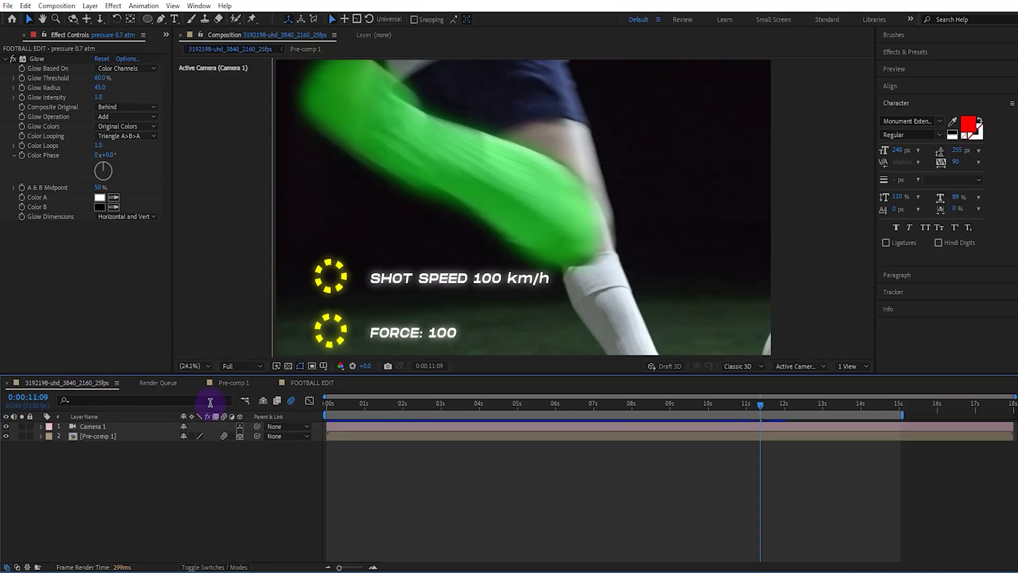
pyautogui.press('space')
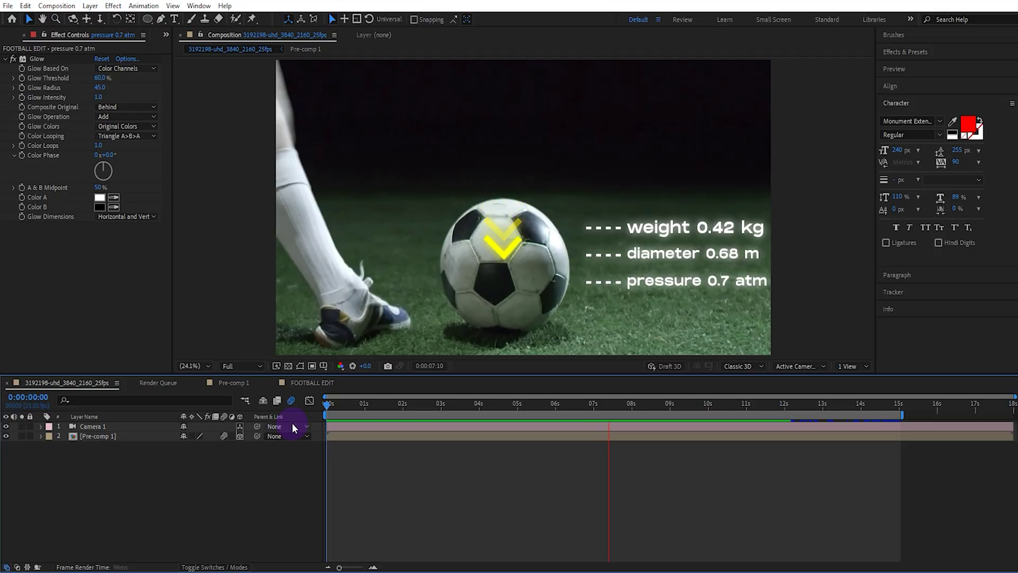
pyautogui.press('space')
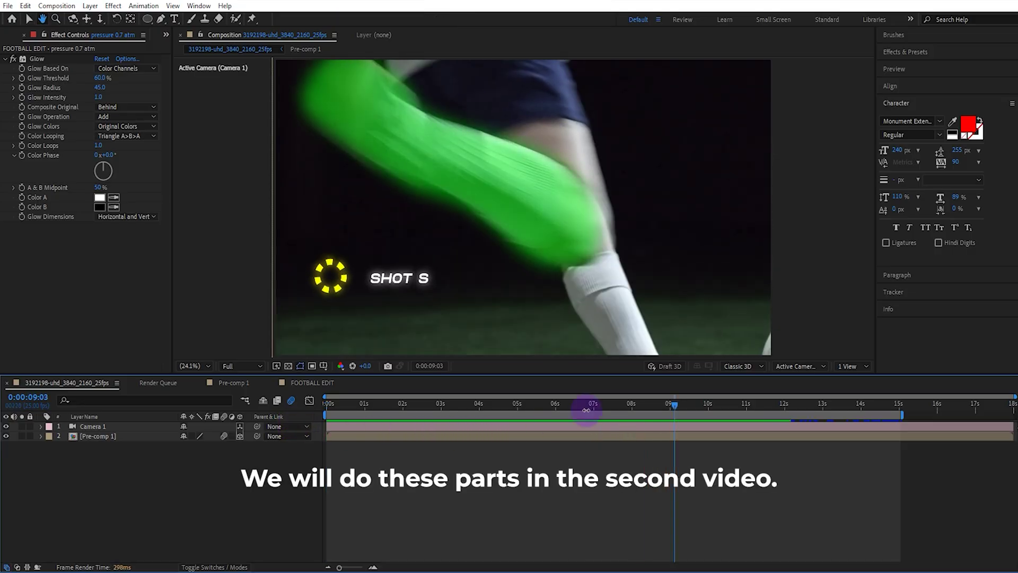
pyautogui.click(633, 406)
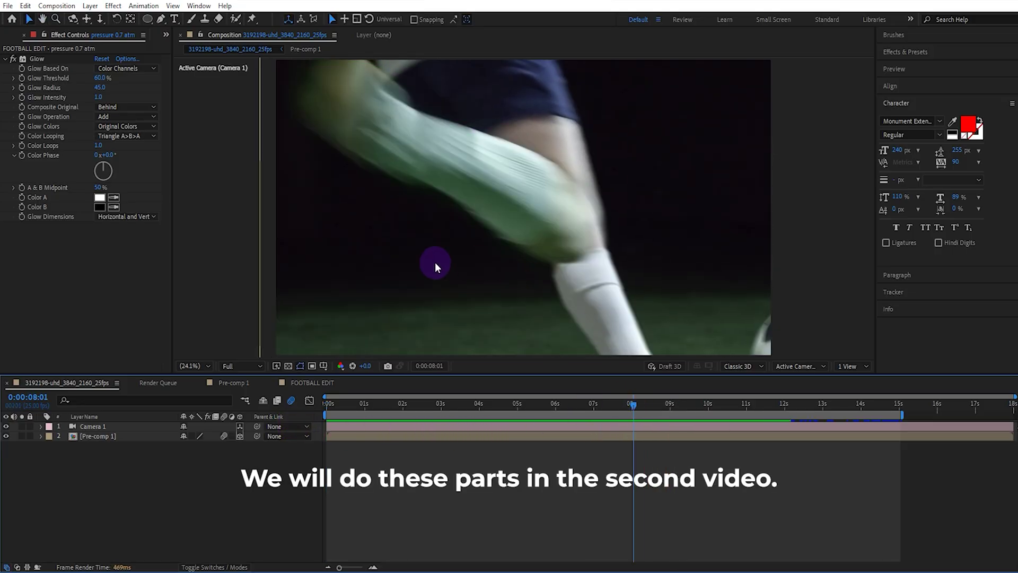
pyautogui.press('space')
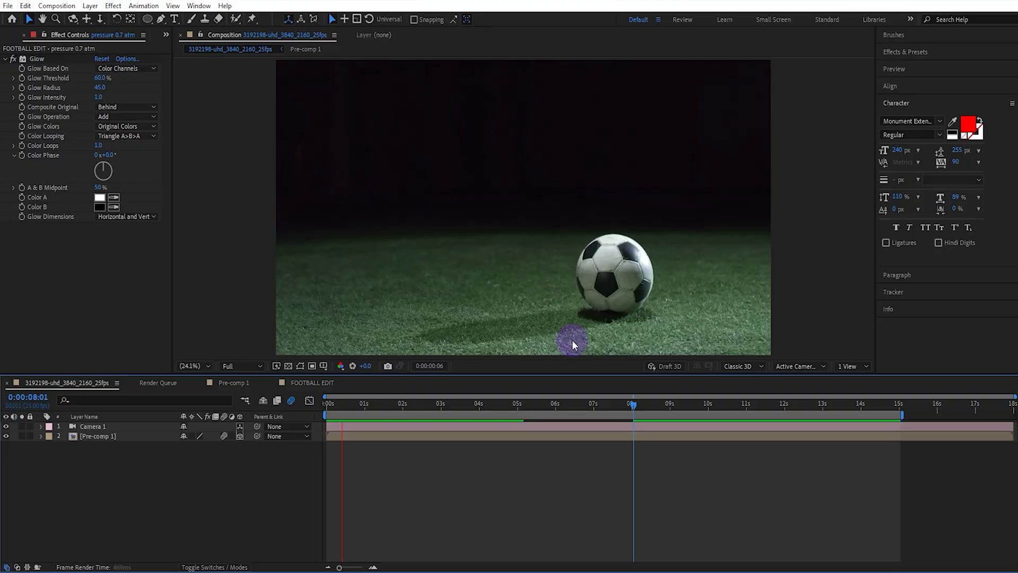
pyautogui.click(595, 405)
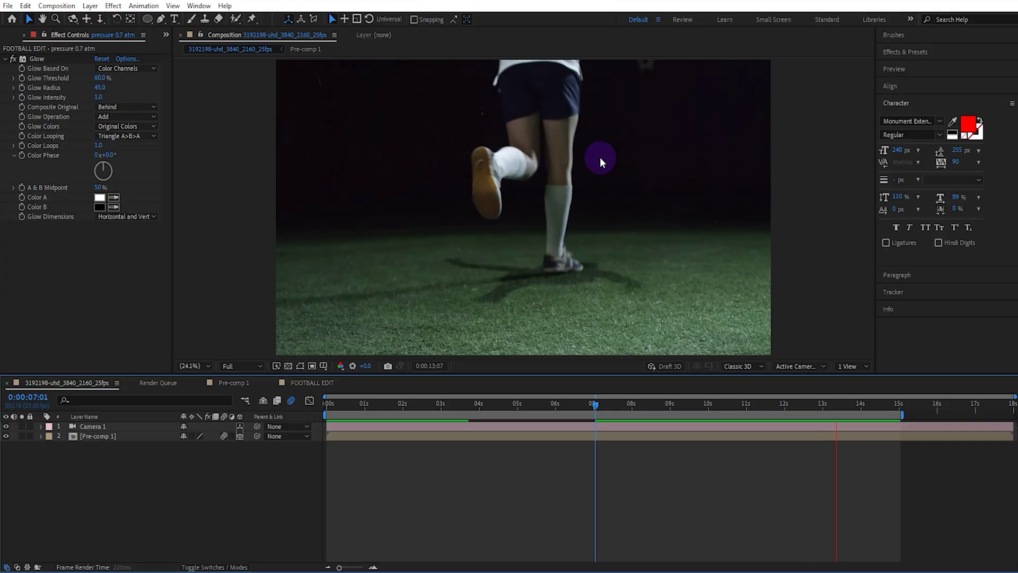
pyautogui.press('space')
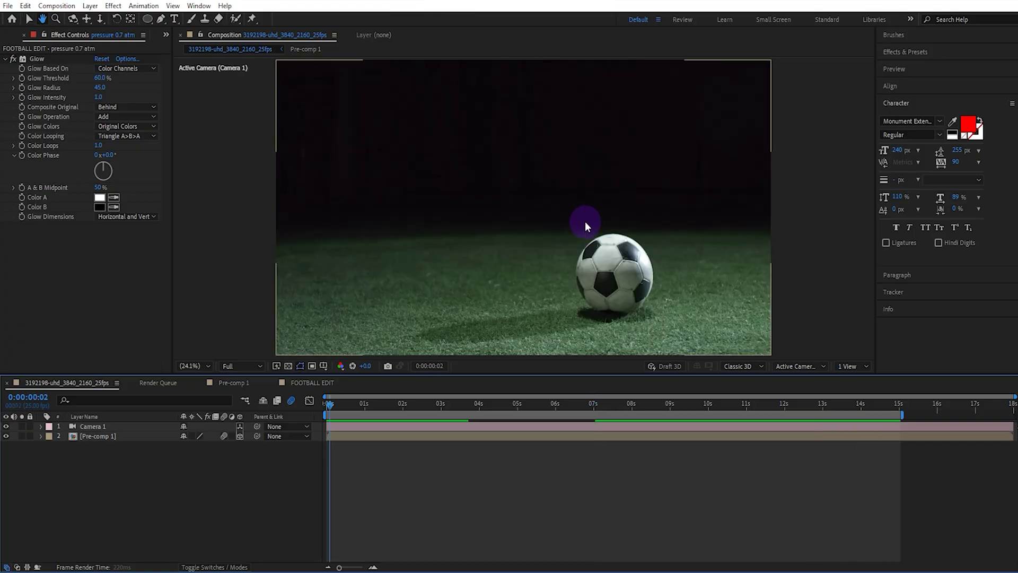